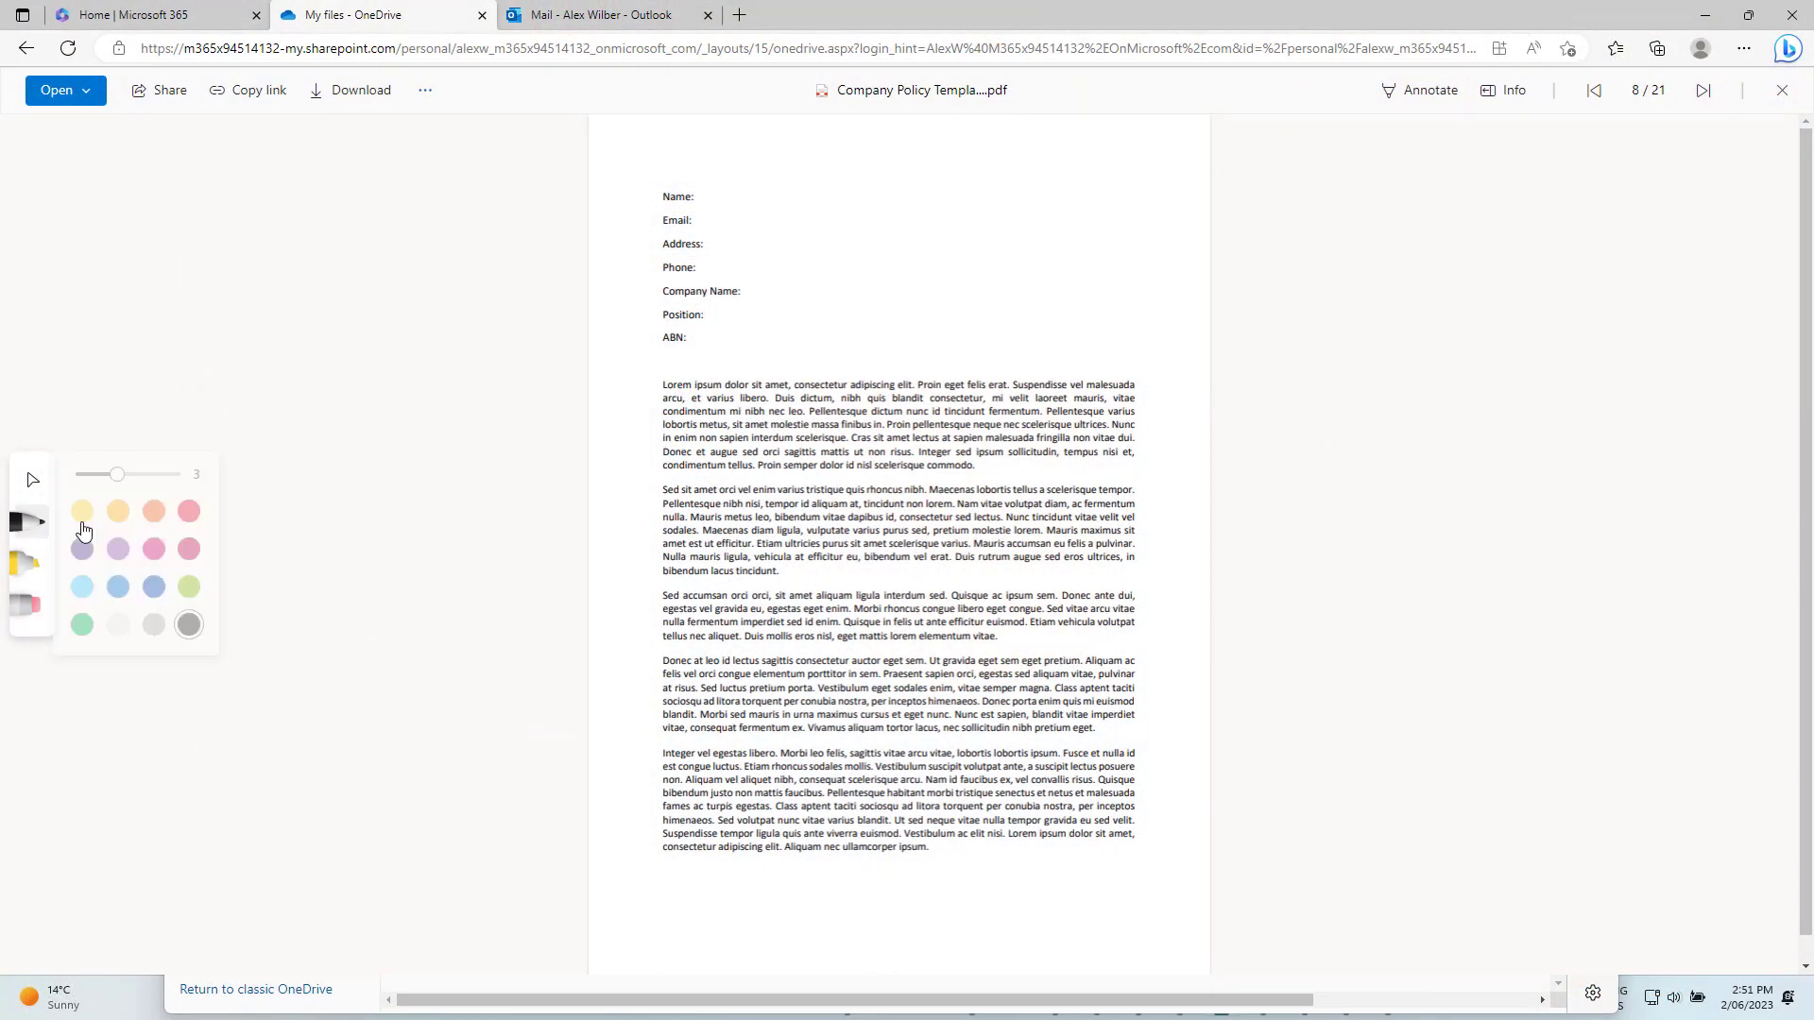
Step: Circle Name: and Email: in orange ink and highlight the third paragraph's first line in magenta
{"action": "left_click", "coordinate": [164, 512]}
{"action": "left_click_drag", "start_coordinate": [678, 182], "coordinate": [711, 219]}
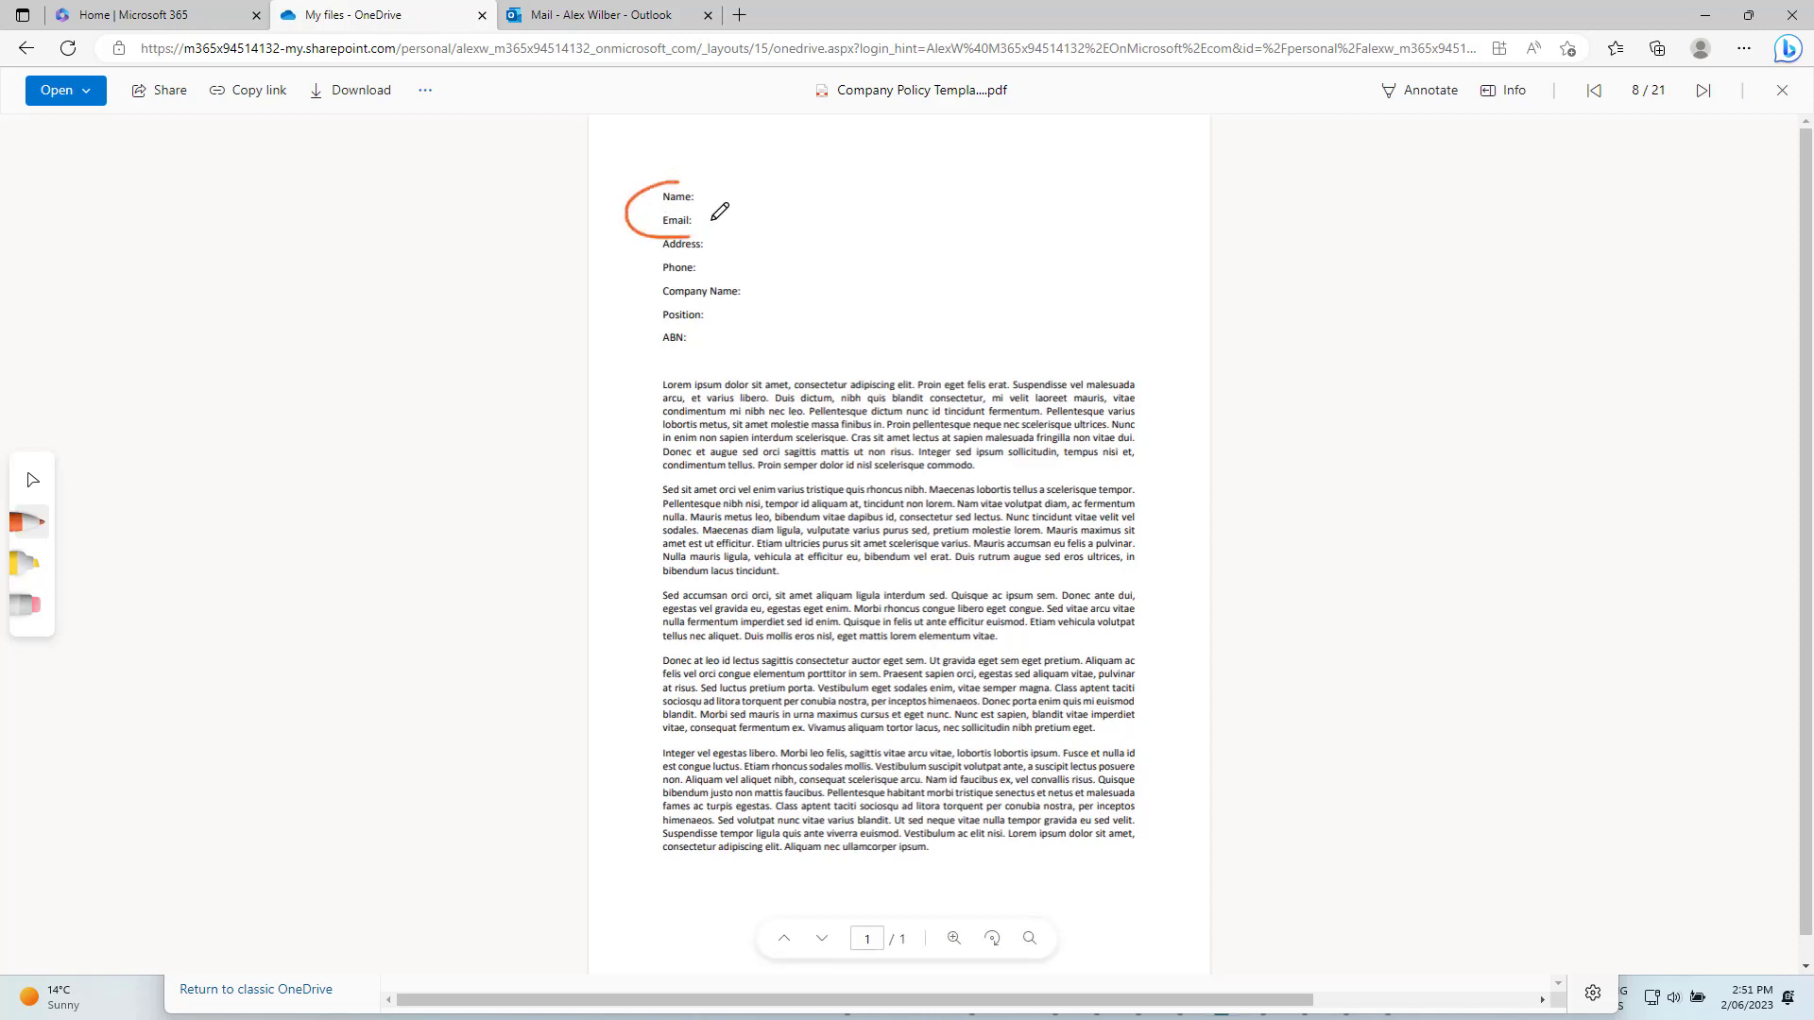
{"action": "left_click", "coordinate": [28, 564]}
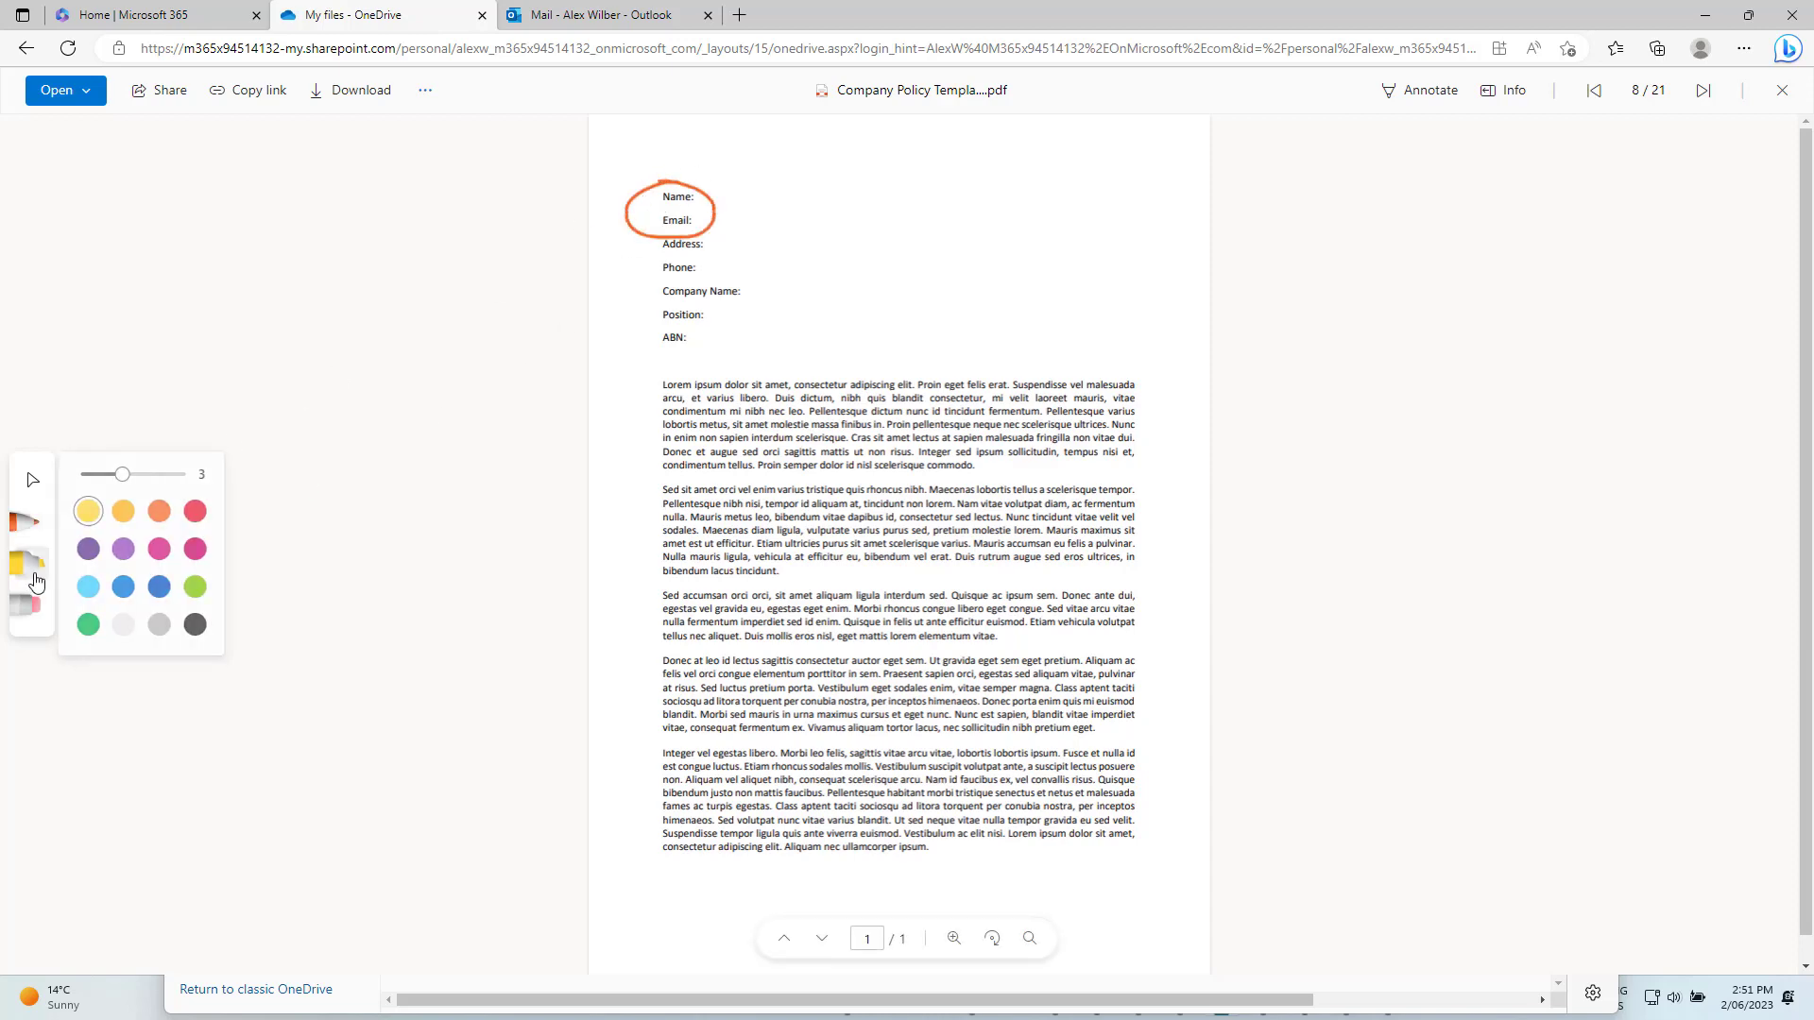
{"action": "left_click", "coordinate": [163, 549]}
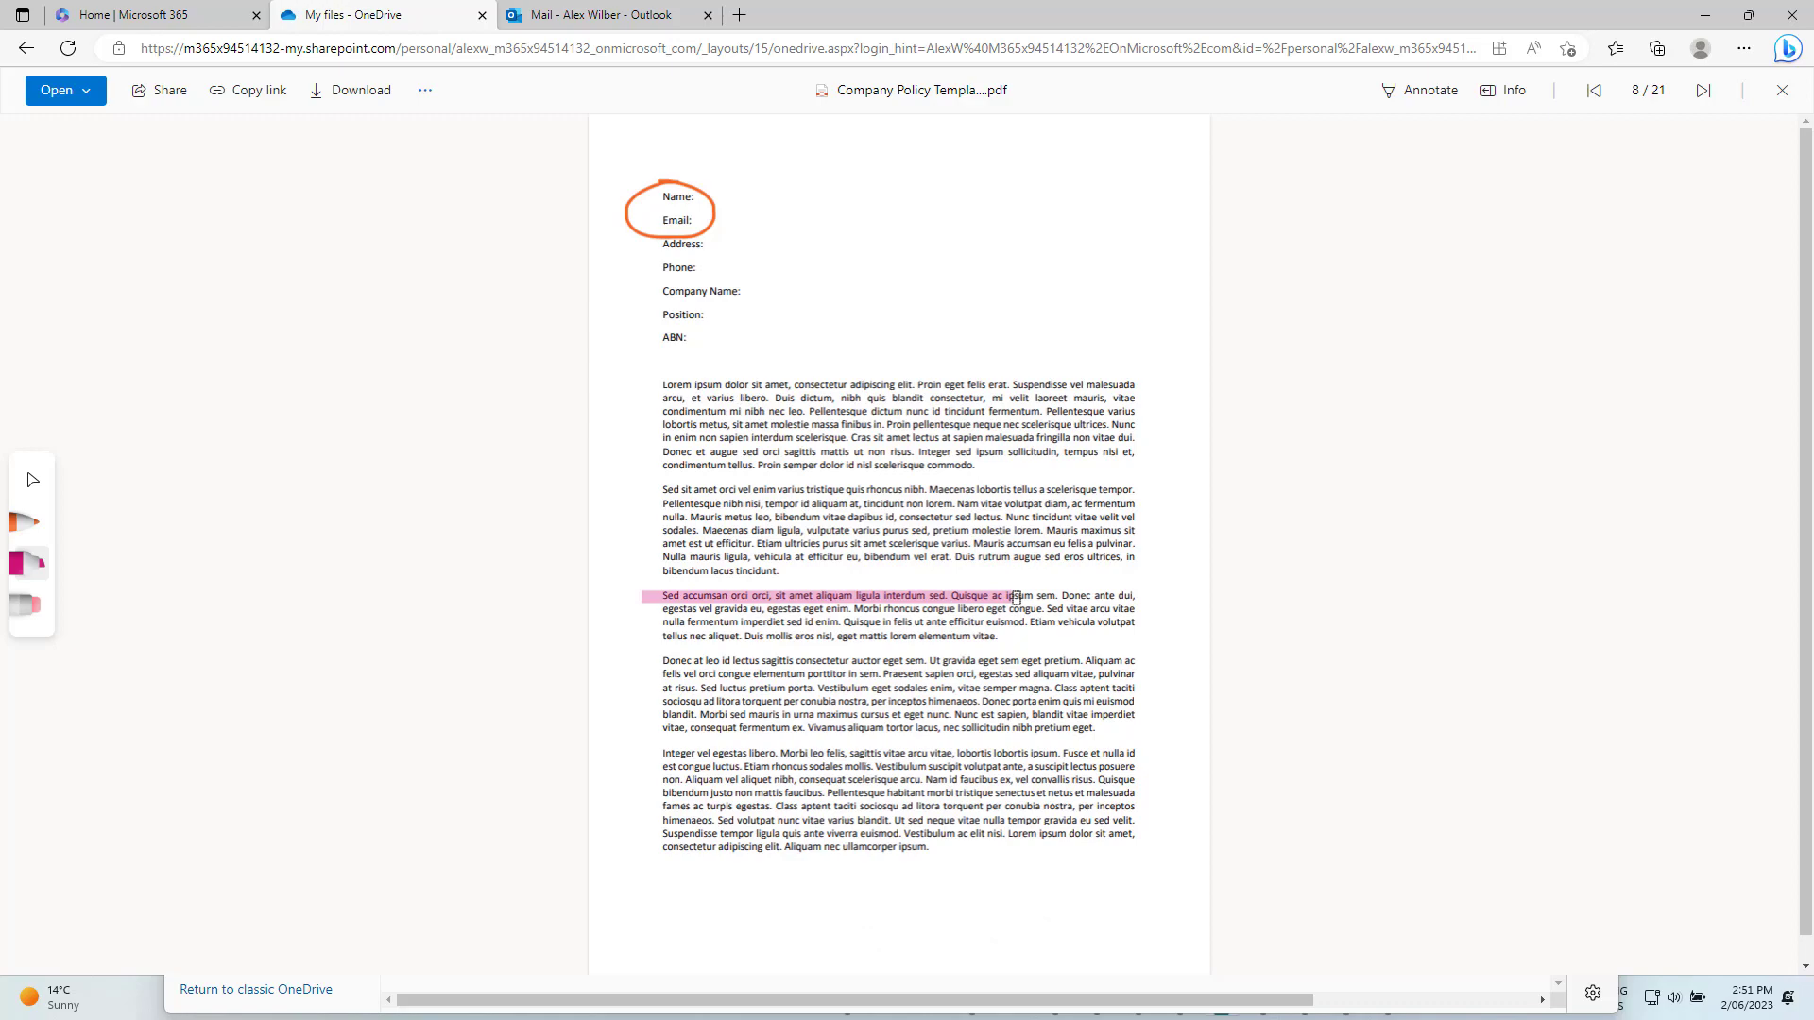
{"action": "left_click_drag", "start_coordinate": [1015, 598], "coordinate": [1020, 597]}
{"action": "left_click", "coordinate": [31, 606]}
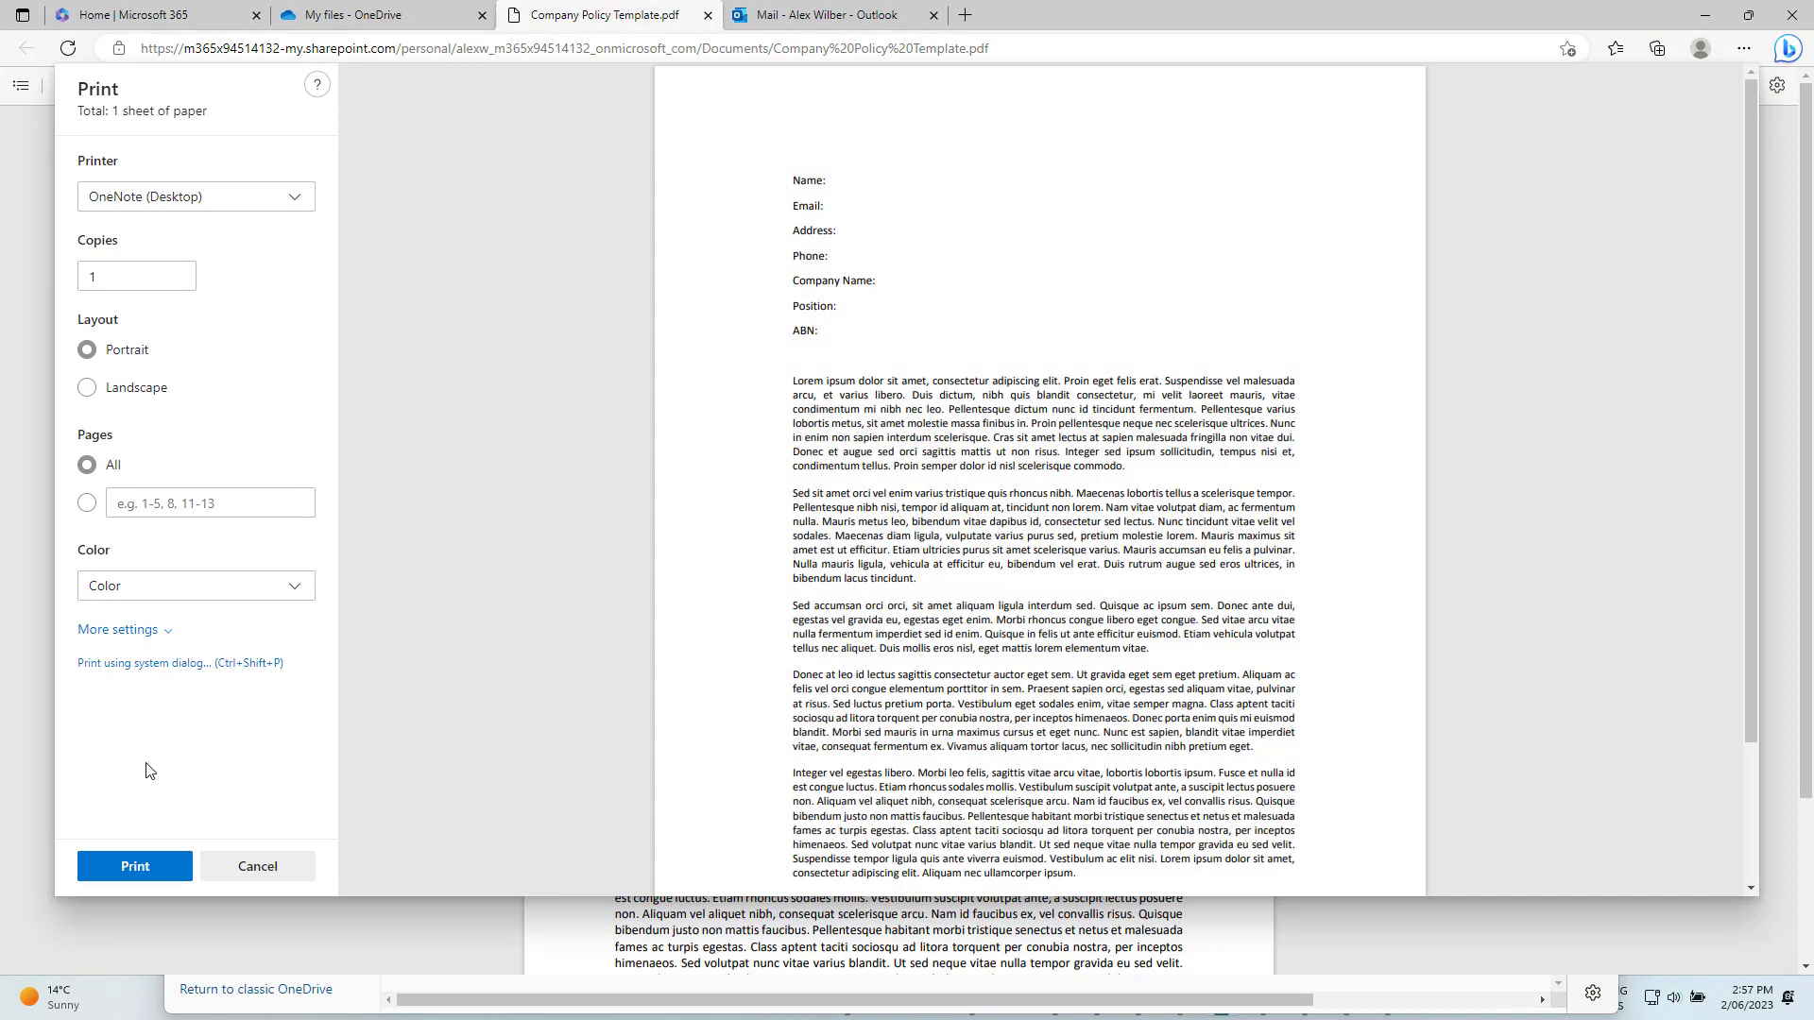
Step: Print the Company Policy Template to OneNote (Desktop)
{"action": "left_click", "coordinate": [116, 866]}
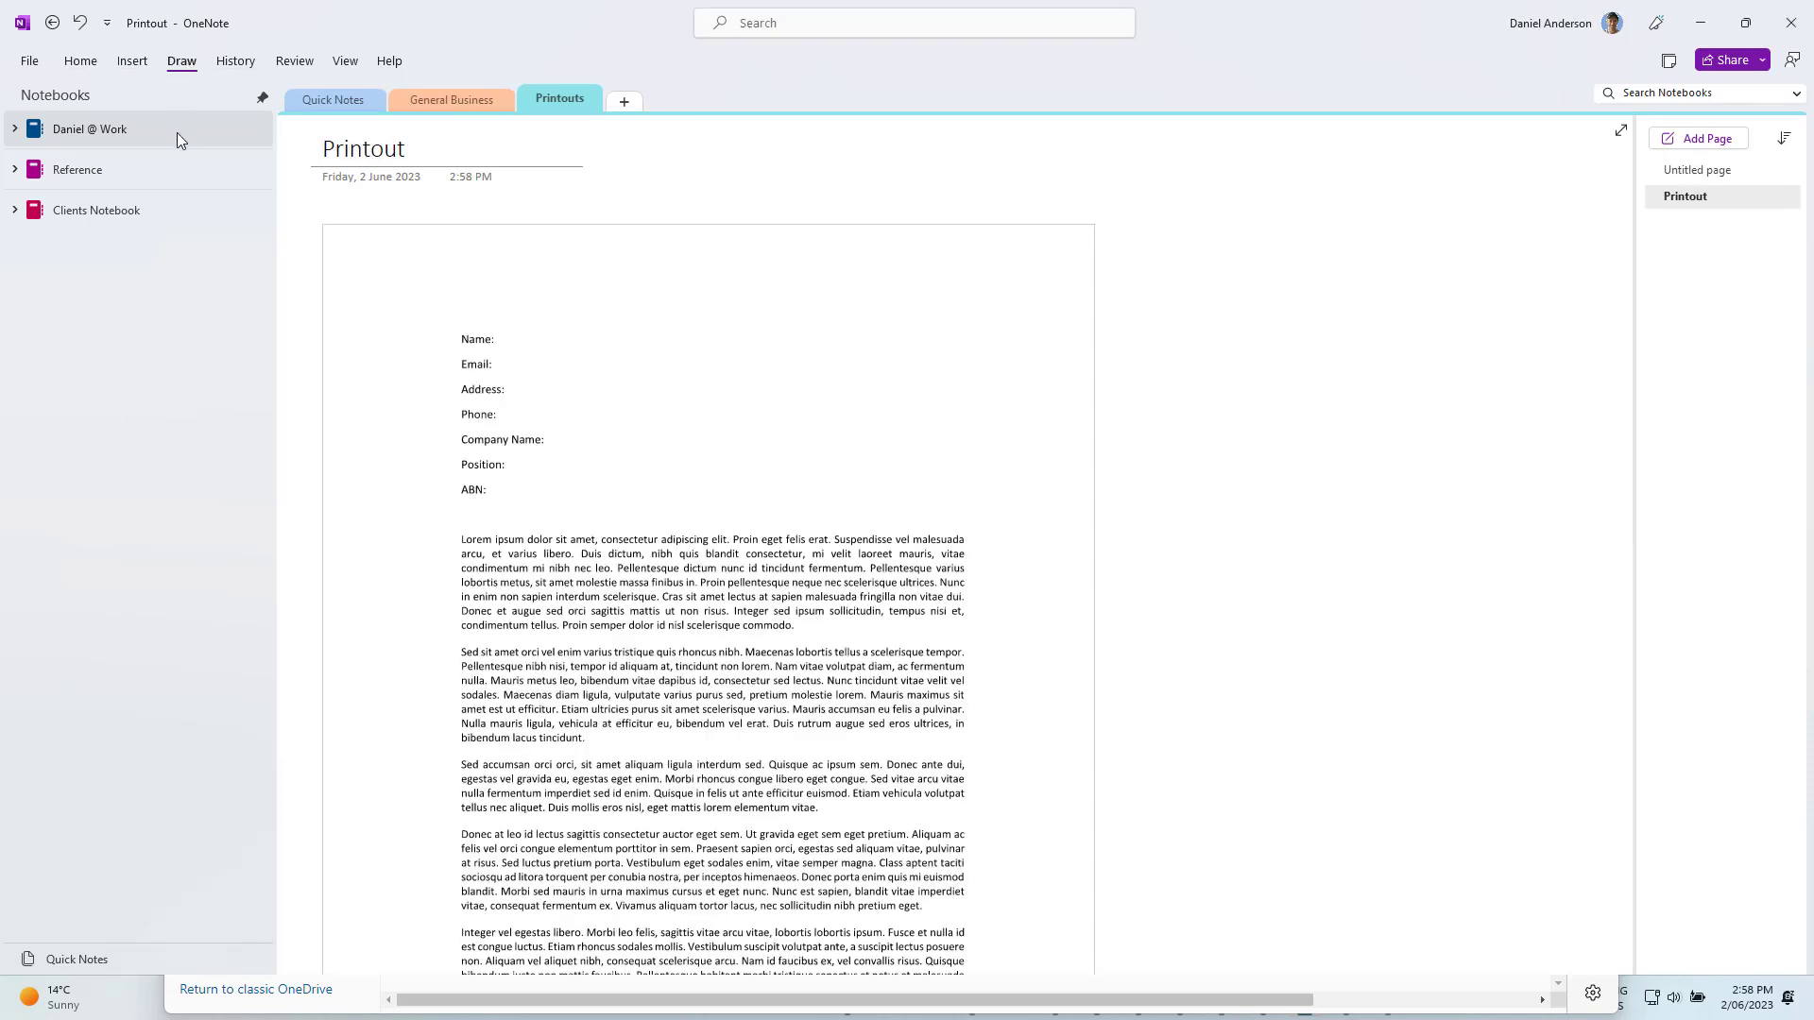
Step: Circle Name: on the printout with the black pen
{"action": "left_click", "coordinate": [181, 60]}
{"action": "left_click", "coordinate": [220, 106]}
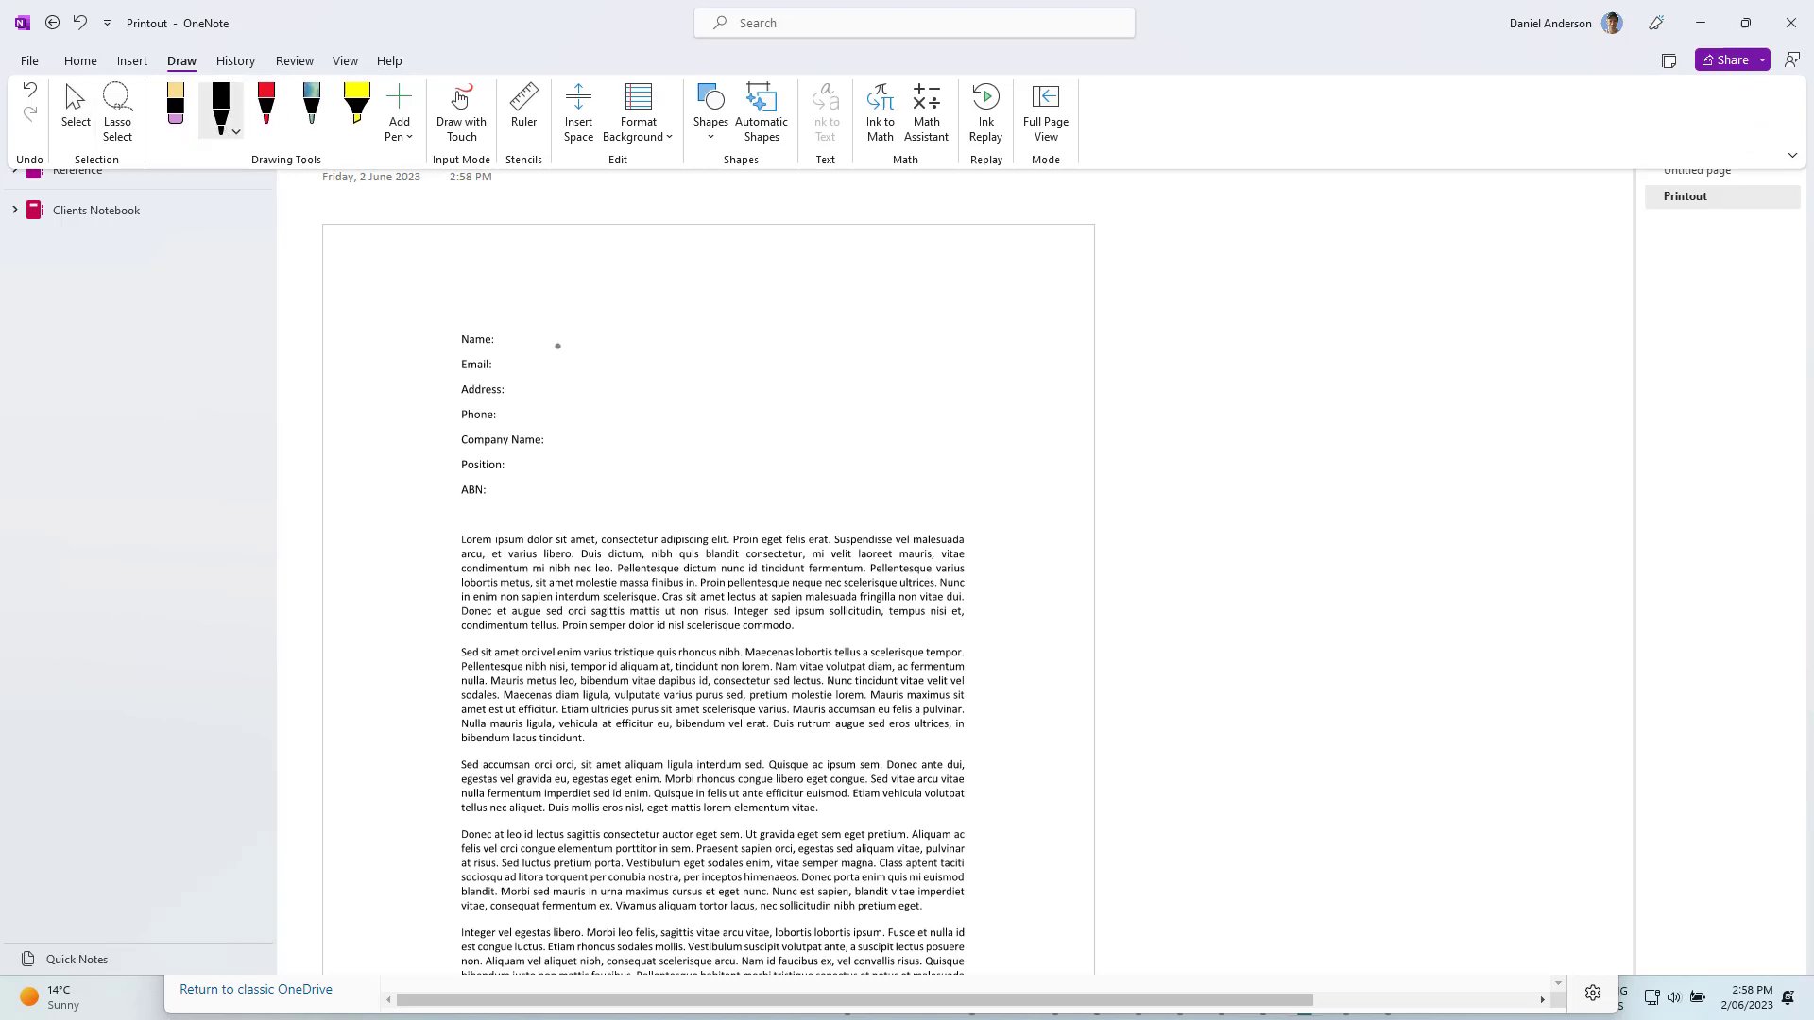
{"action": "mouse_move", "coordinate": [519, 312]}
{"action": "left_mouse_down"}
{"action": "mouse_move", "coordinate": [445, 315]}
{"action": "mouse_move", "coordinate": [1238, 306]}
{"action": "left_mouse_up"}
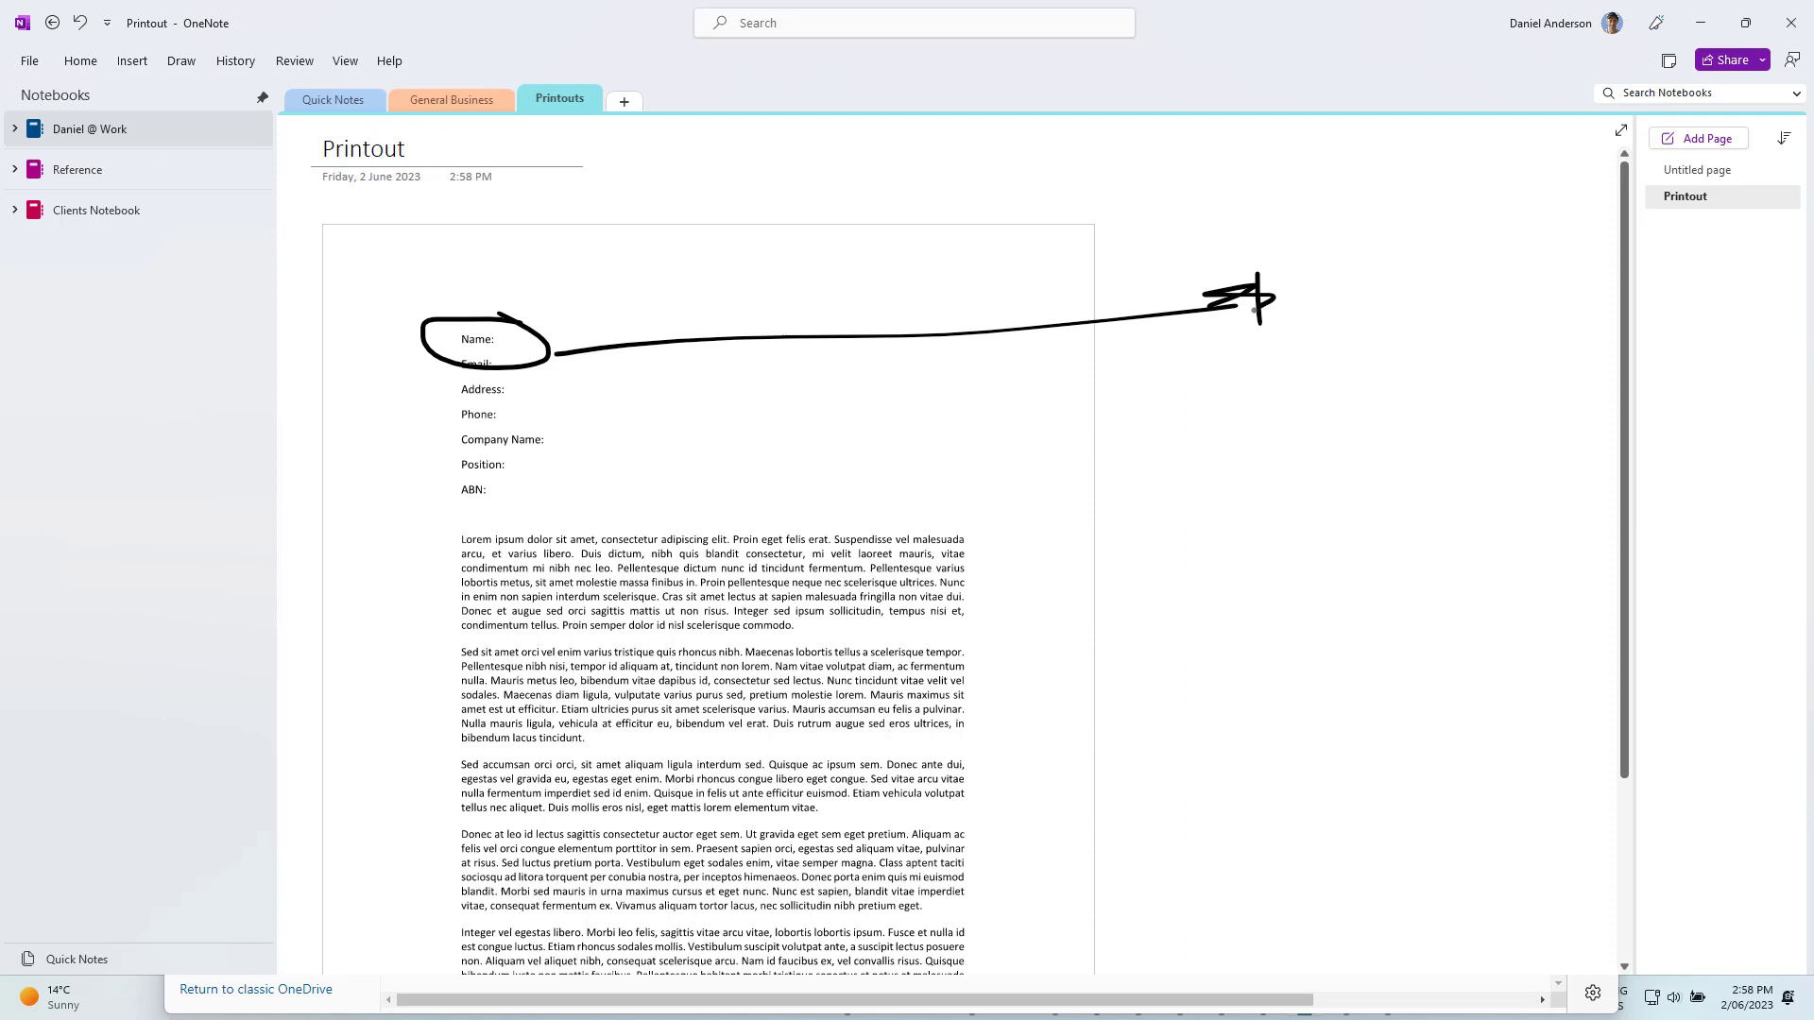
Step: Highlight the opening lines of the first and second paragraphs in yellow
{"action": "left_click", "coordinate": [184, 68]}
{"action": "left_click", "coordinate": [356, 106]}
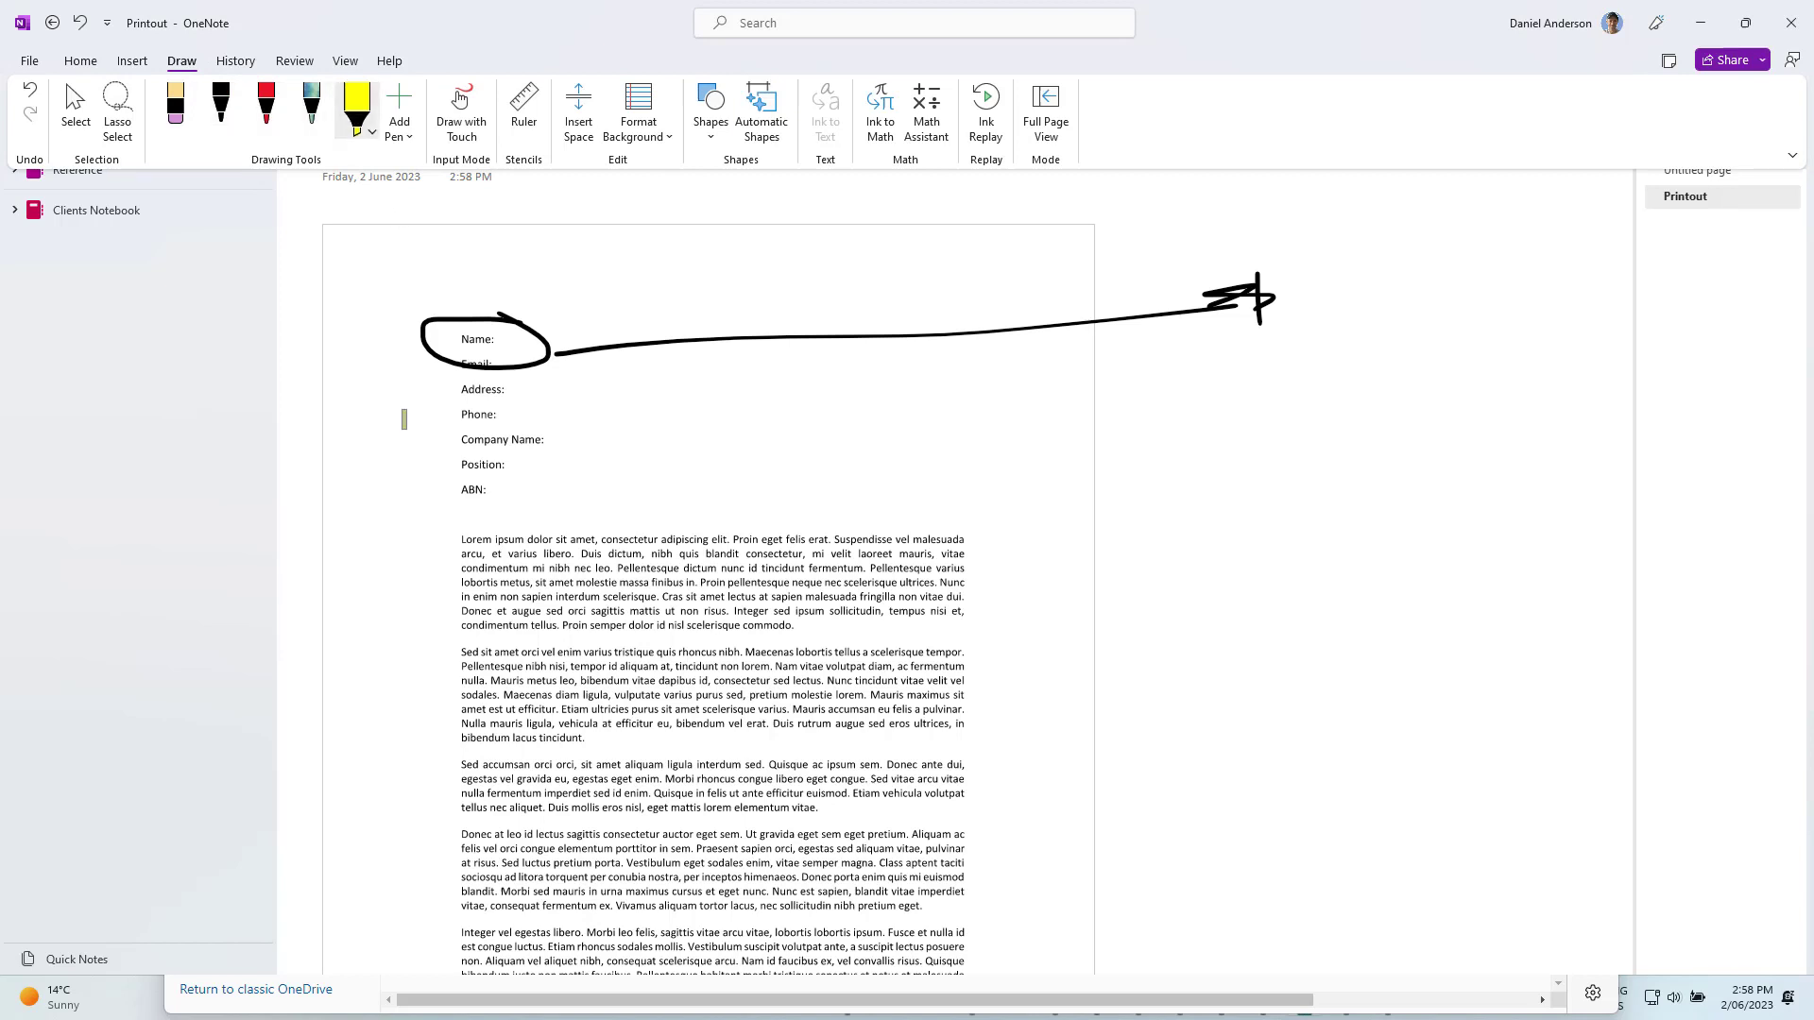
{"action": "left_click_drag", "start_coordinate": [453, 538], "coordinate": [715, 542]}
{"action": "left_click_drag", "start_coordinate": [455, 651], "coordinate": [704, 652]}
Step: Loop the third paragraph in red, extending a line and mark to the right margin
{"action": "left_click", "coordinate": [182, 62]}
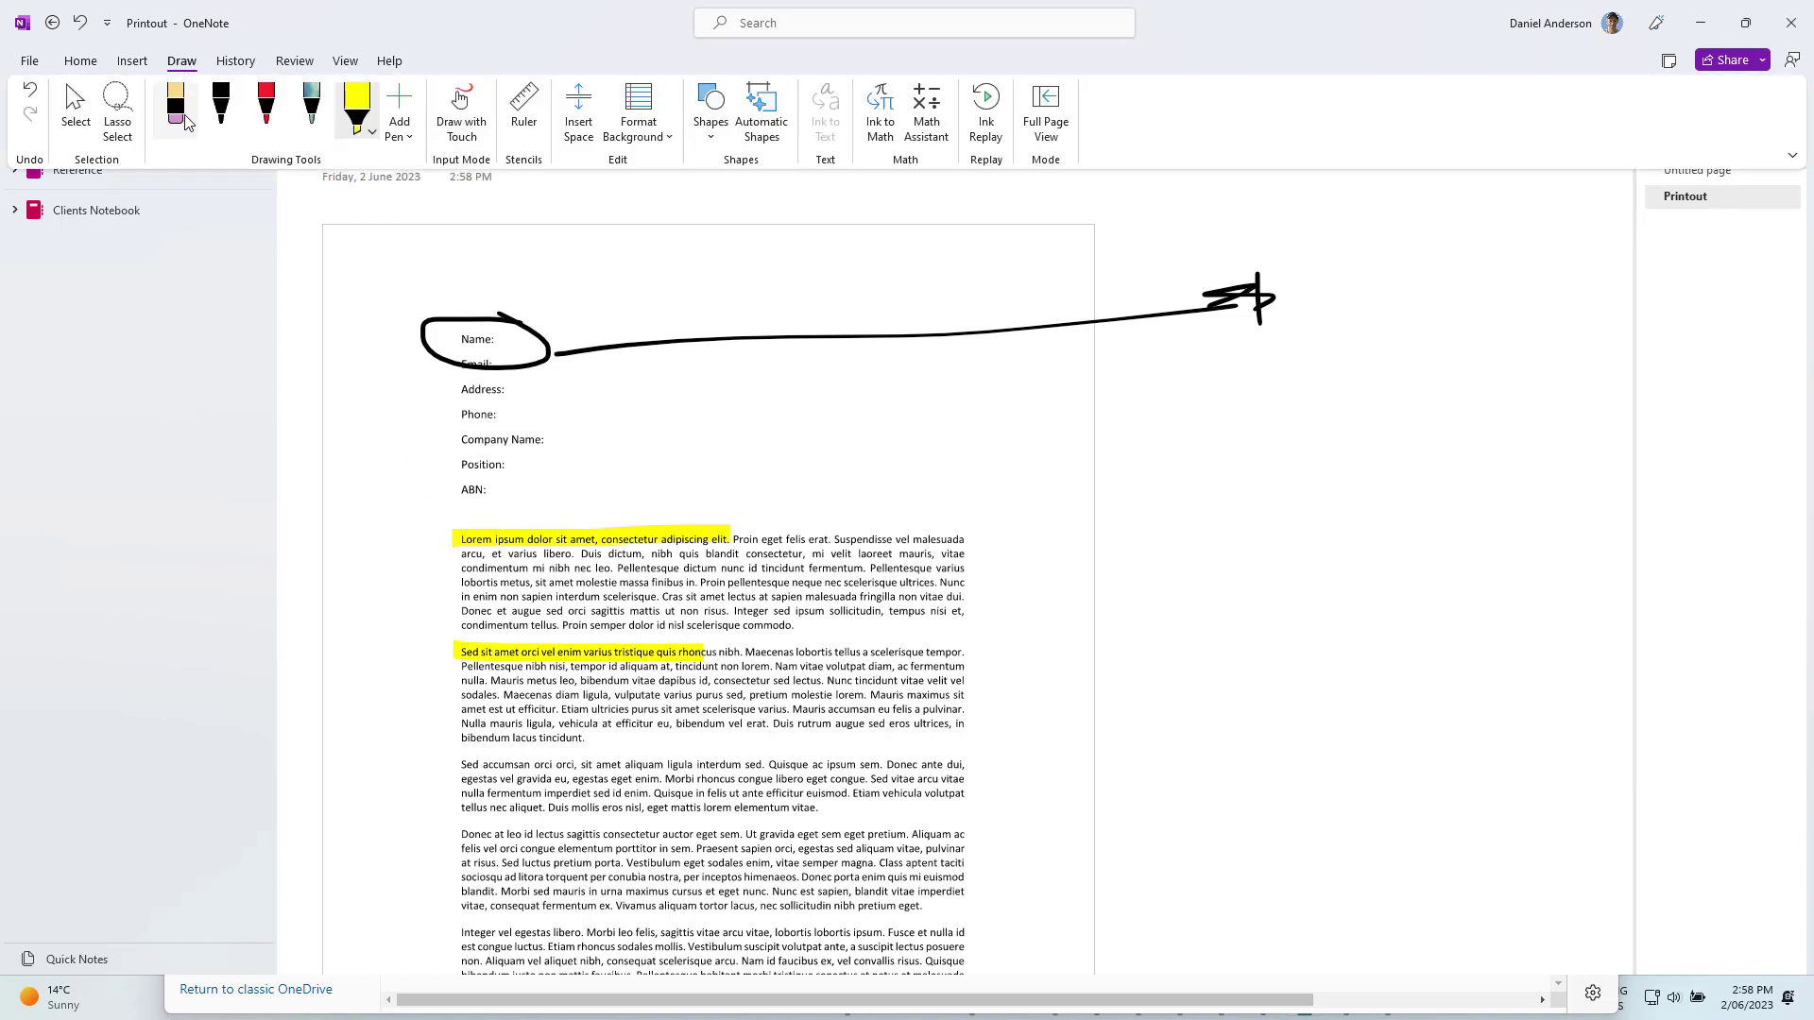
{"action": "left_click", "coordinate": [267, 106]}
{"action": "mouse_move", "coordinate": [539, 720]}
{"action": "left_mouse_down"}
{"action": "mouse_move", "coordinate": [421, 756]}
{"action": "mouse_move", "coordinate": [945, 814]}
{"action": "mouse_move", "coordinate": [500, 722]}
{"action": "left_mouse_up"}
{"action": "left_click_drag", "start_coordinate": [933, 779], "coordinate": [1278, 720]}
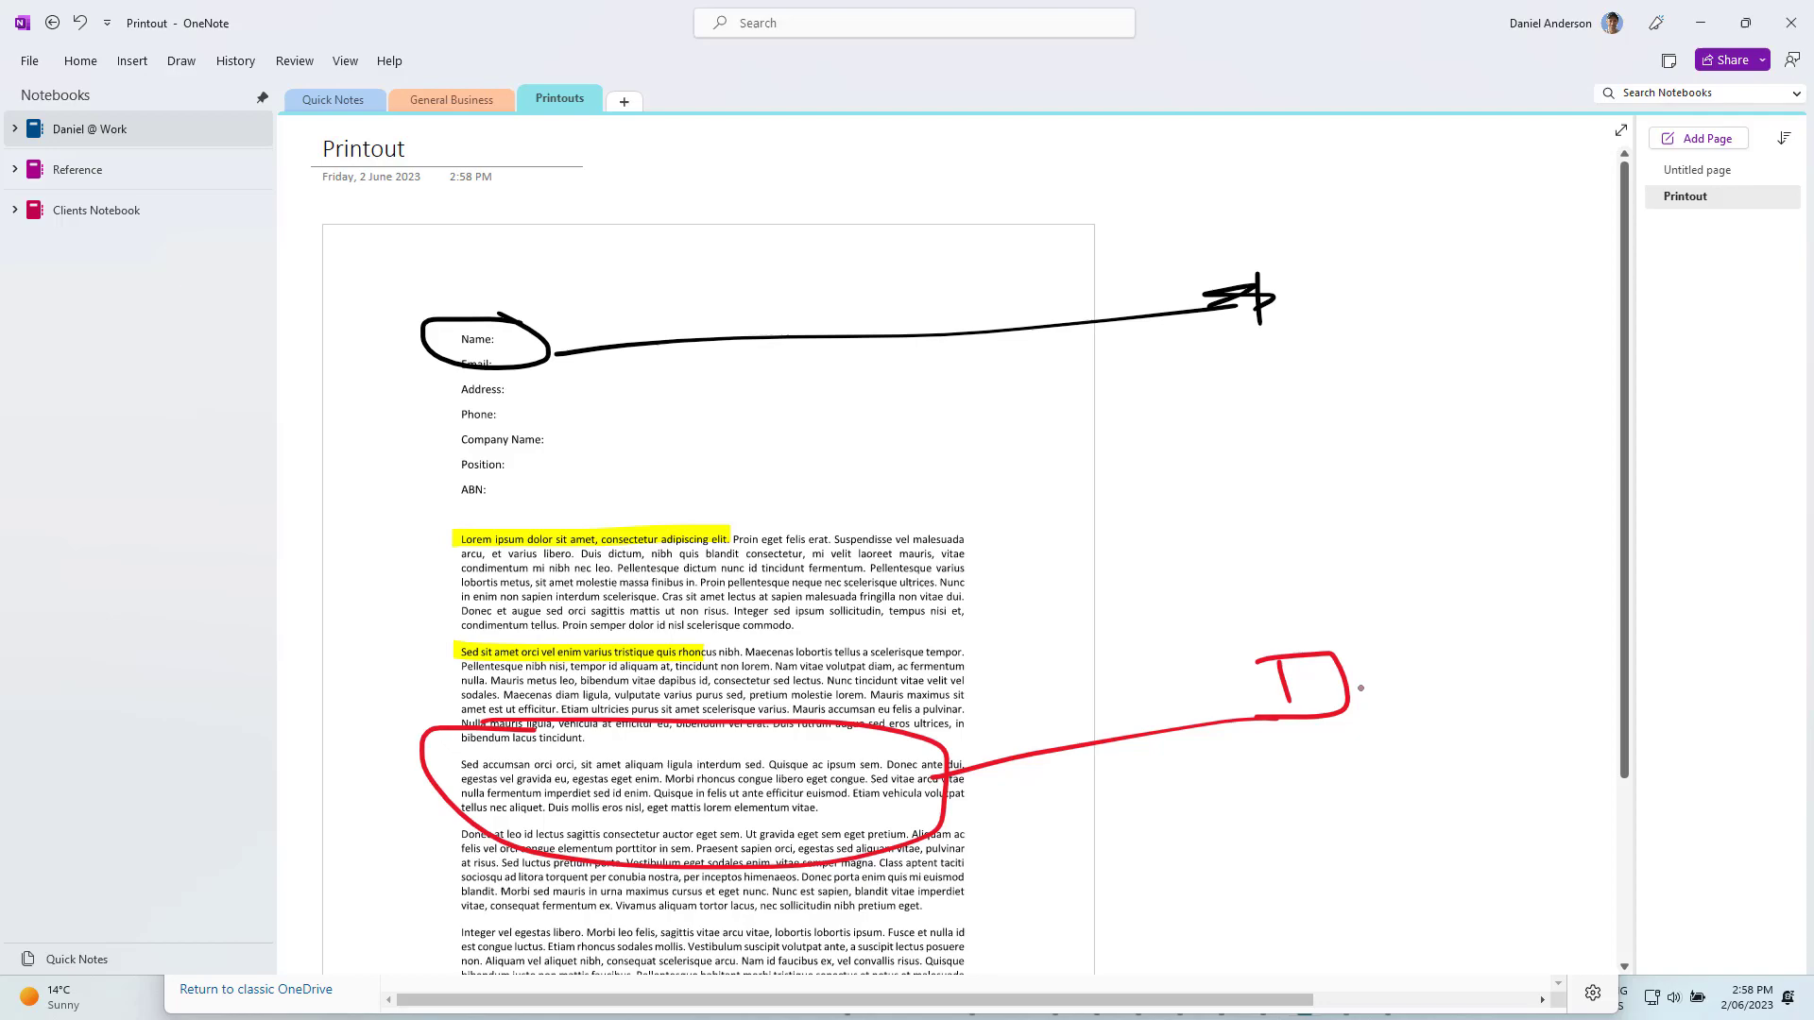
{"action": "left_click_drag", "start_coordinate": [1390, 698], "coordinate": [1368, 679]}
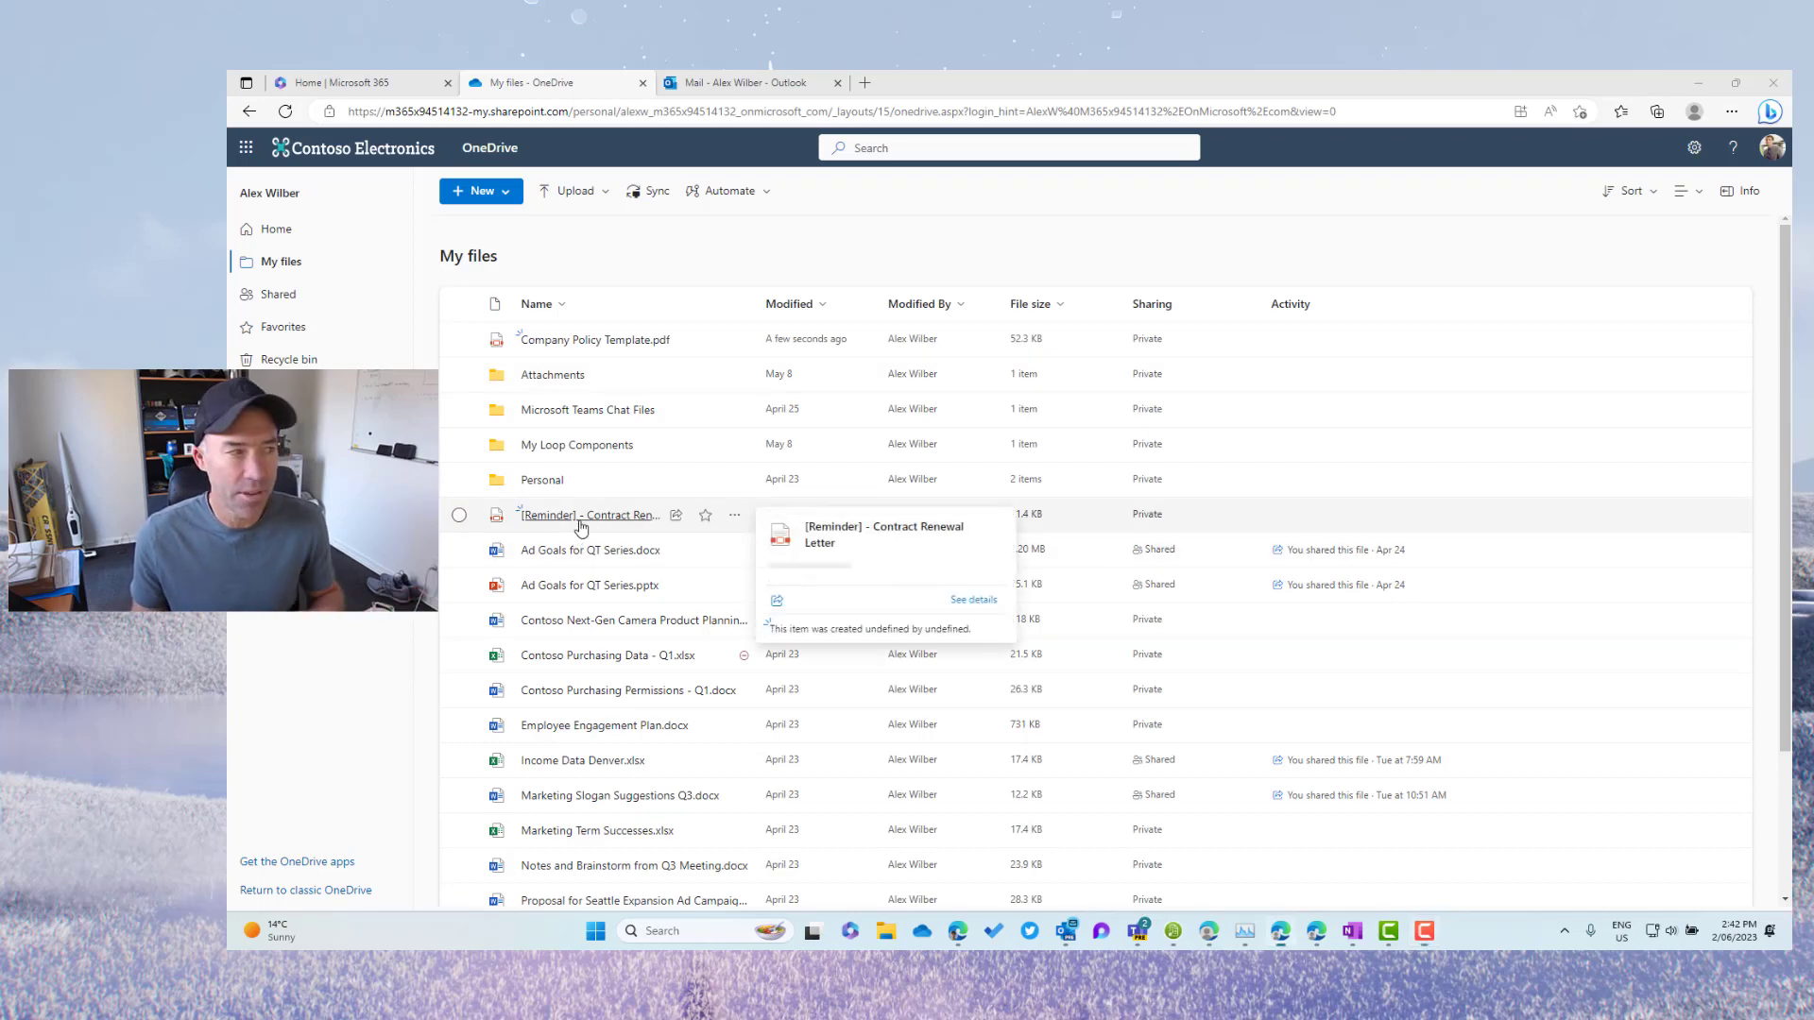
Step: Open [Reminder] - Contract Renewal Letter.pdf from My files
{"action": "left_click", "coordinate": [581, 525]}
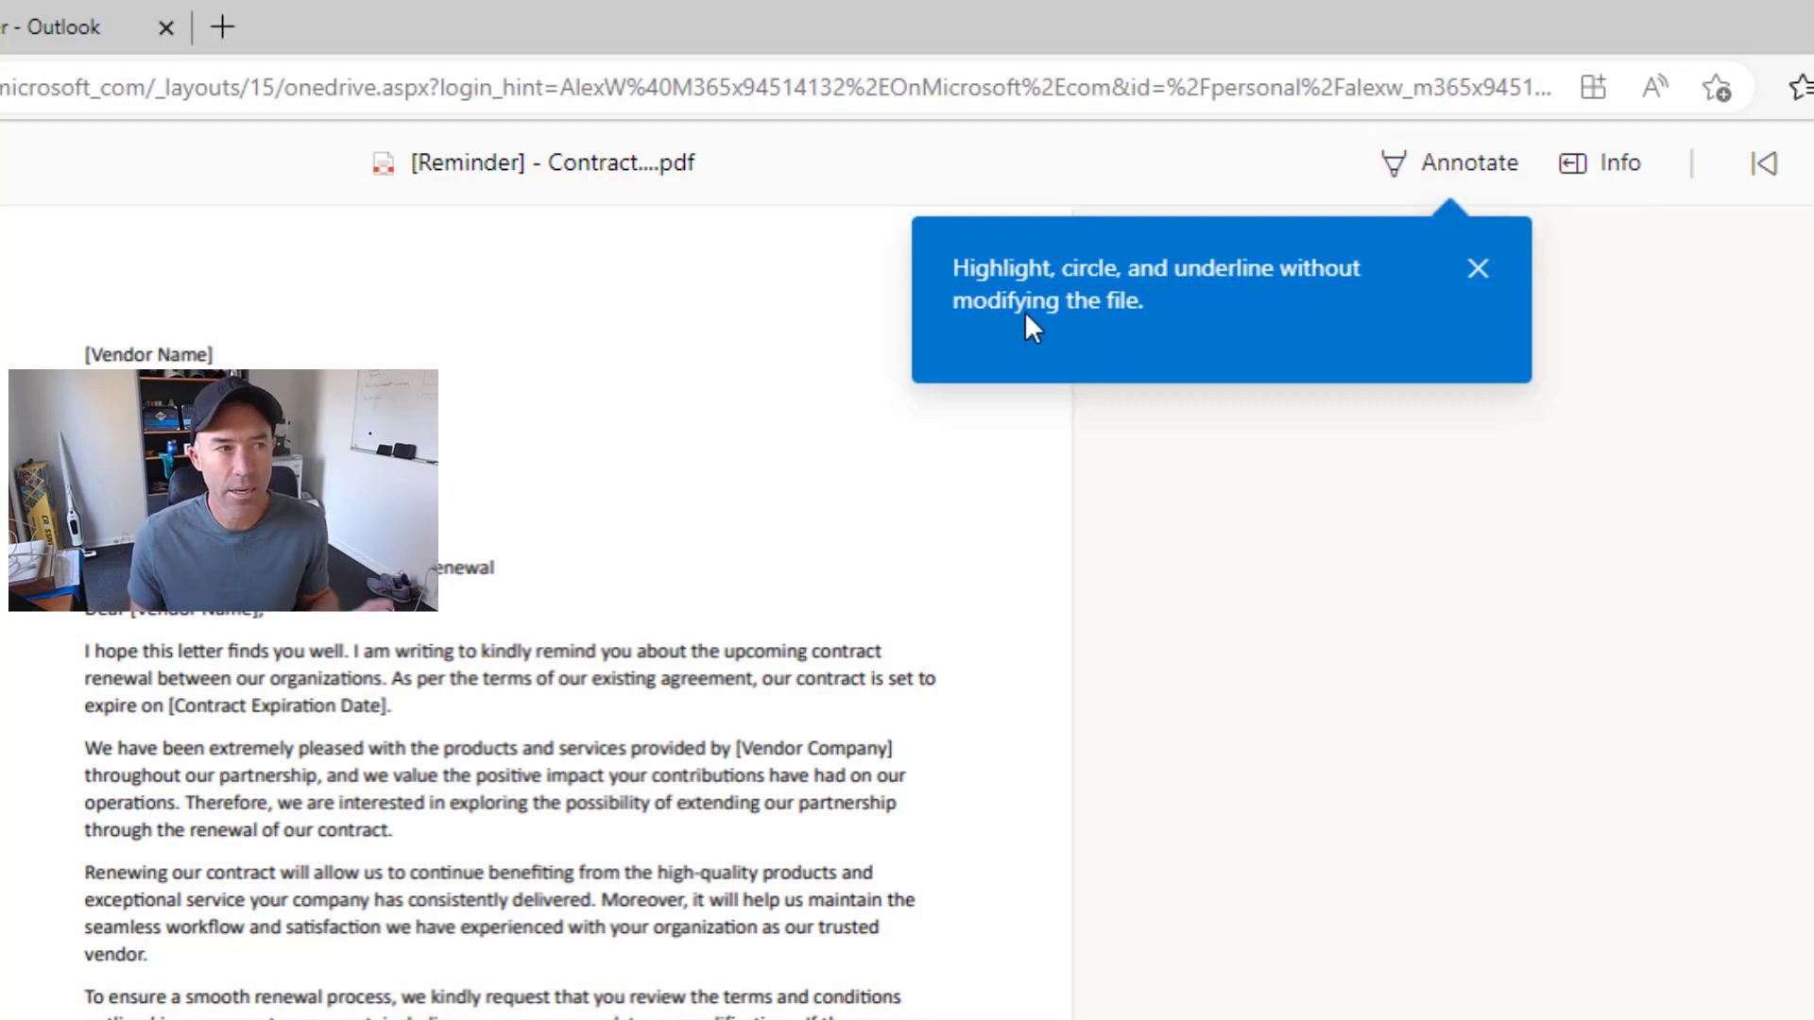
Step: Circle the [City, State, ZIP] address lines with orange pen ink
{"action": "left_click", "coordinate": [1446, 168]}
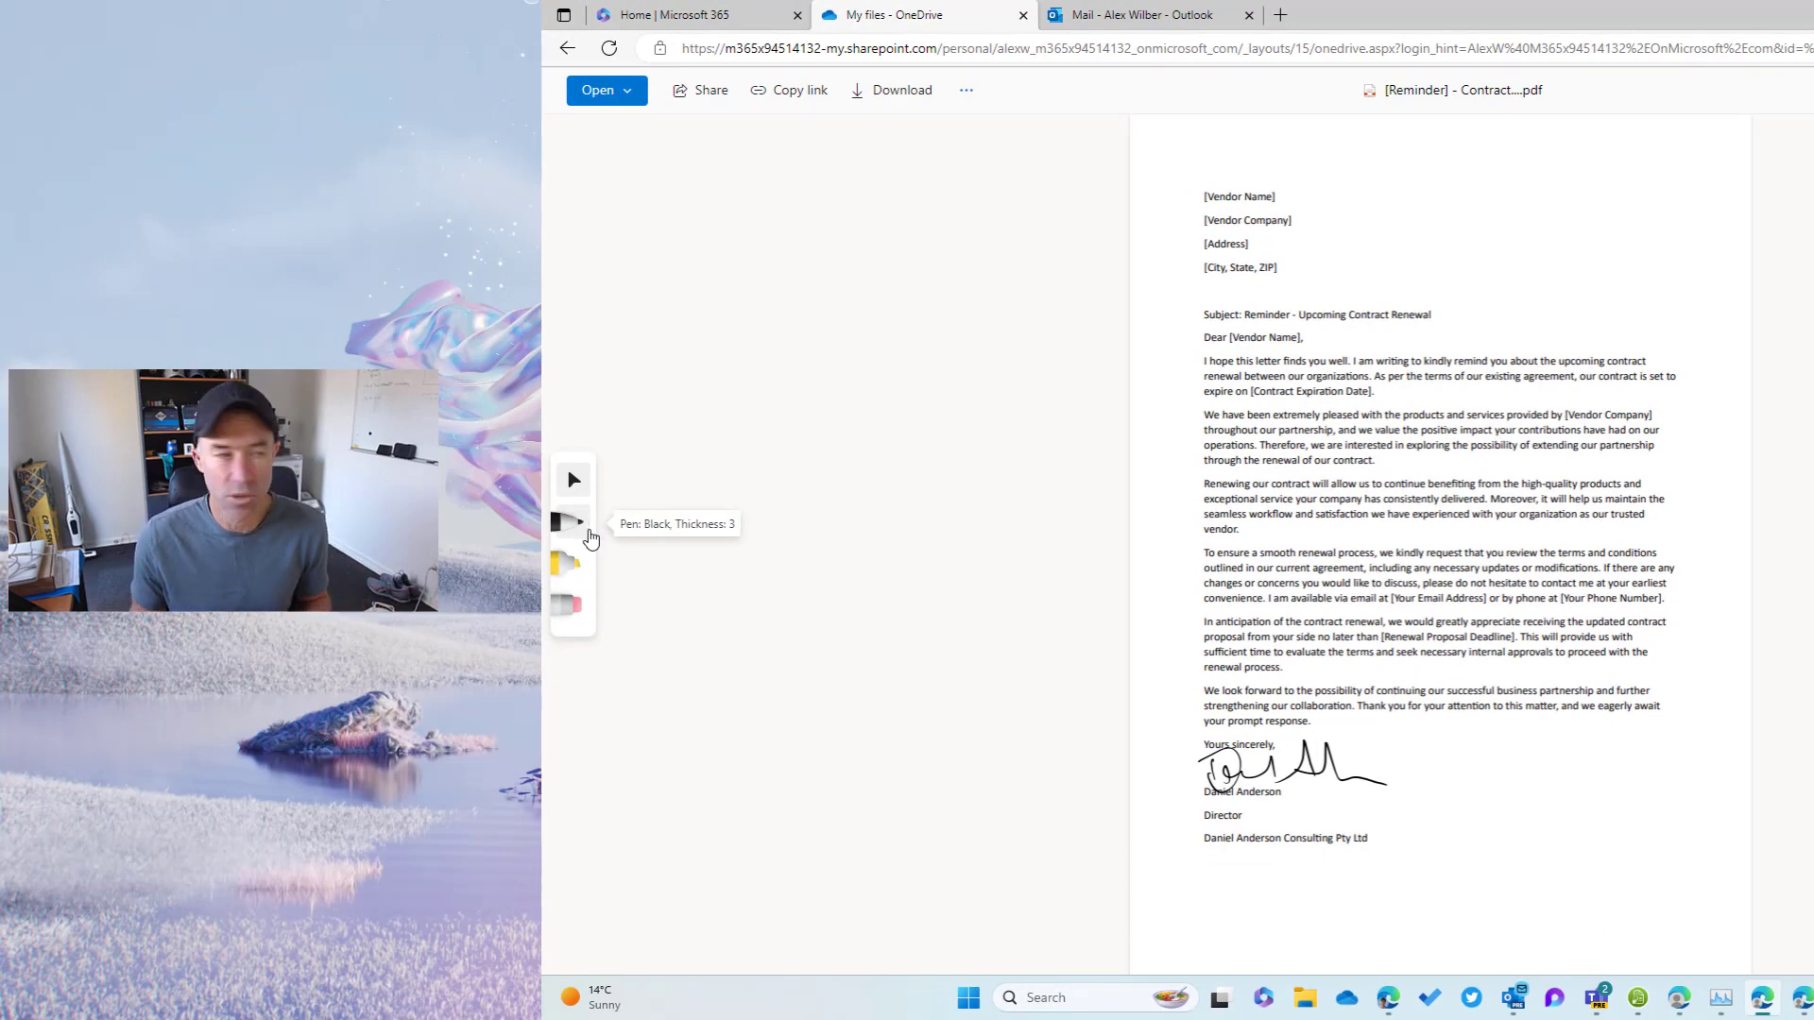
{"action": "left_click", "coordinate": [575, 539]}
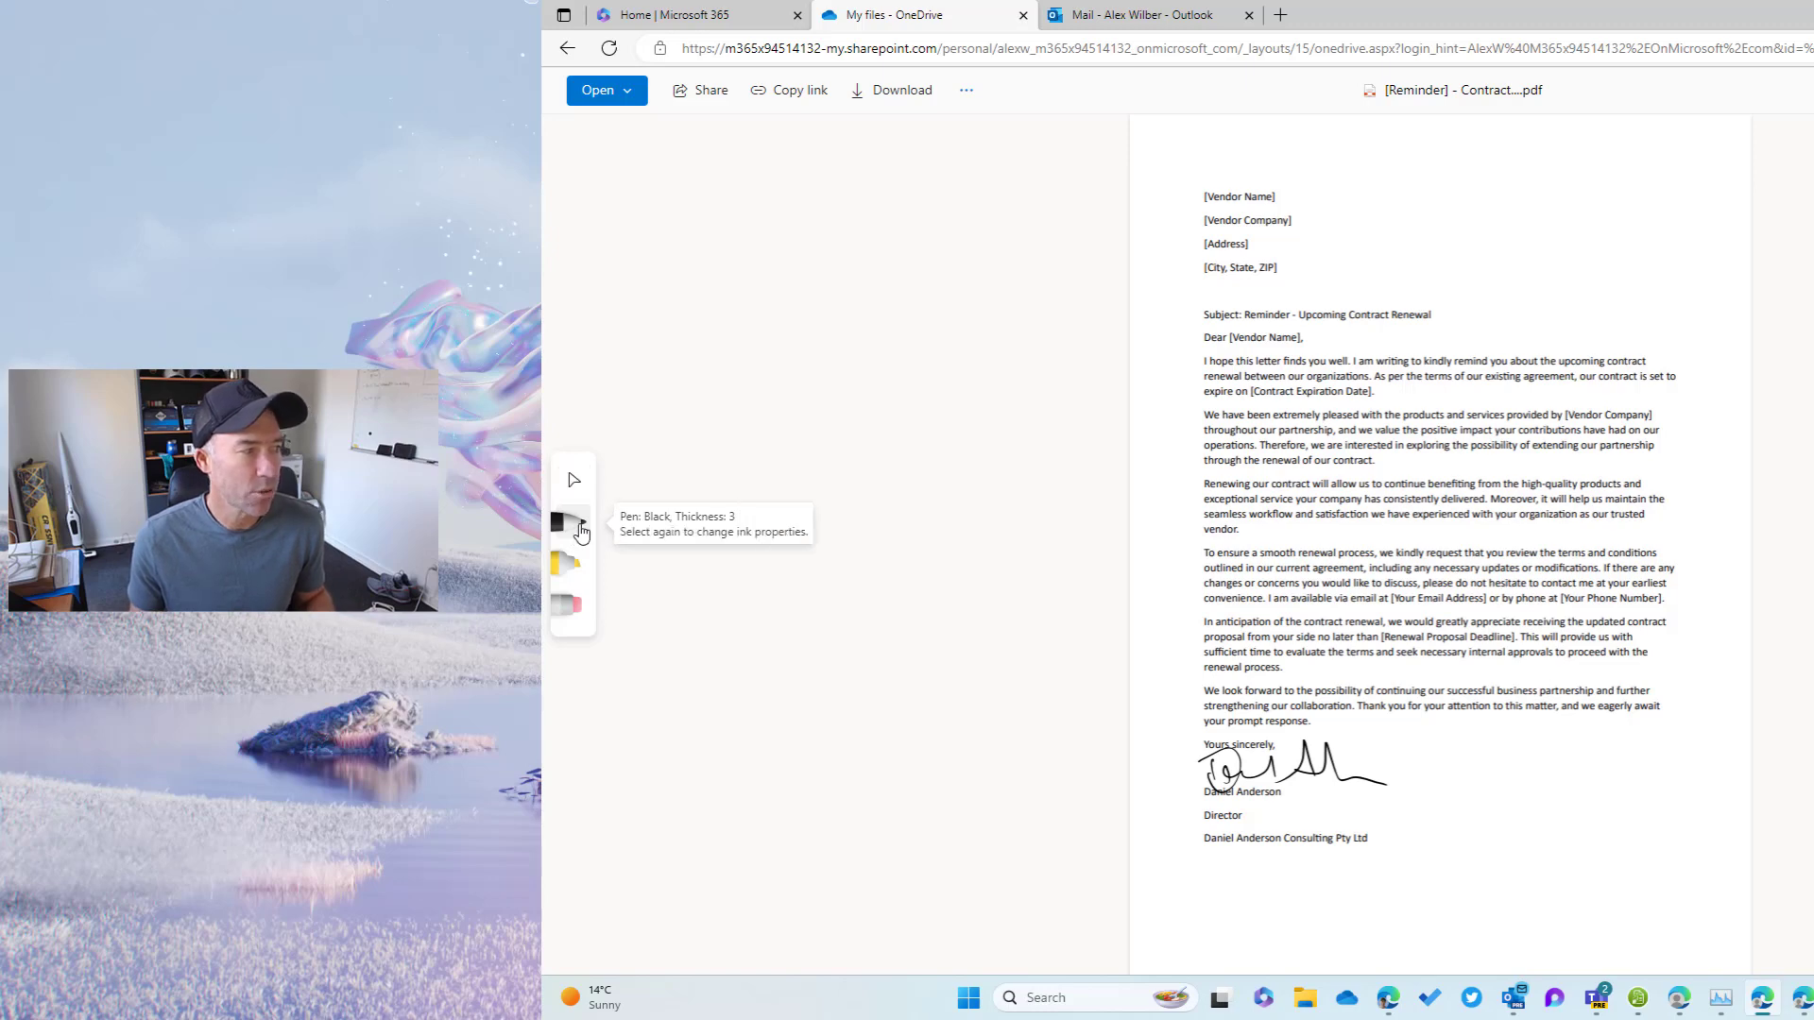
{"action": "left_click", "coordinate": [578, 525]}
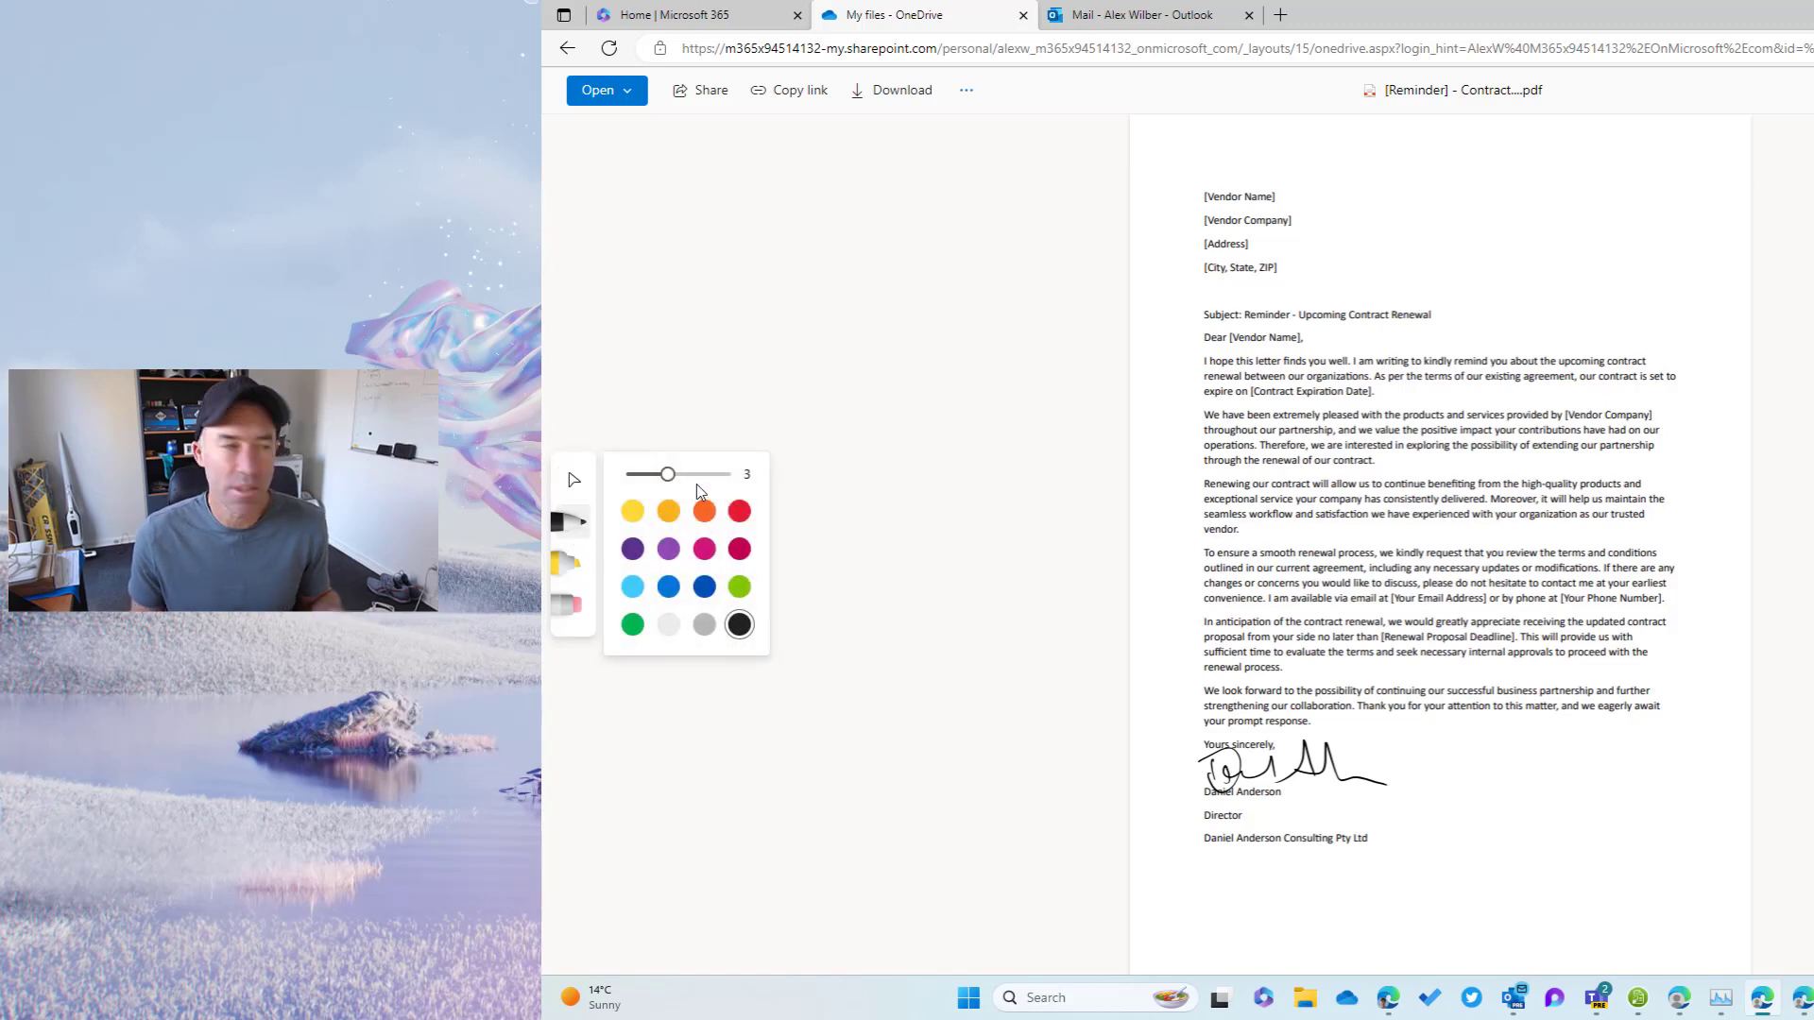
{"action": "left_click", "coordinate": [704, 511]}
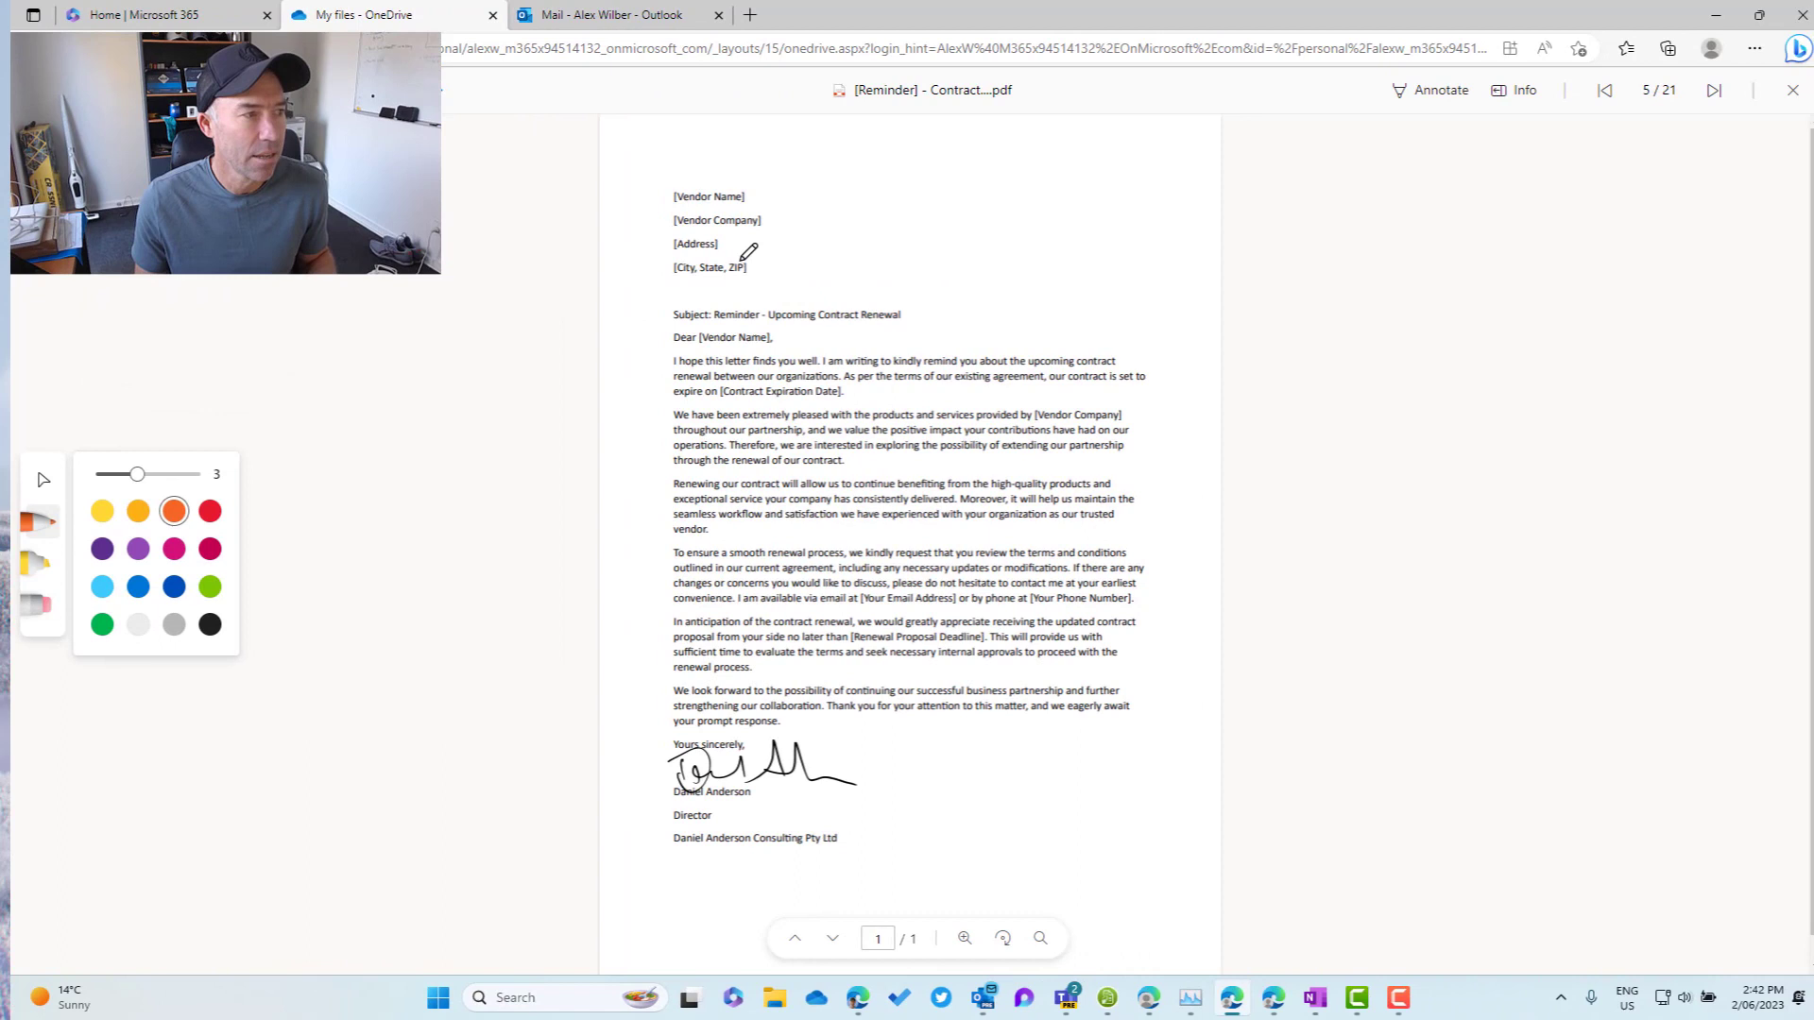
{"action": "left_click", "coordinate": [839, 263]}
{"action": "left_click_drag", "start_coordinate": [839, 264], "coordinate": [970, 244]}
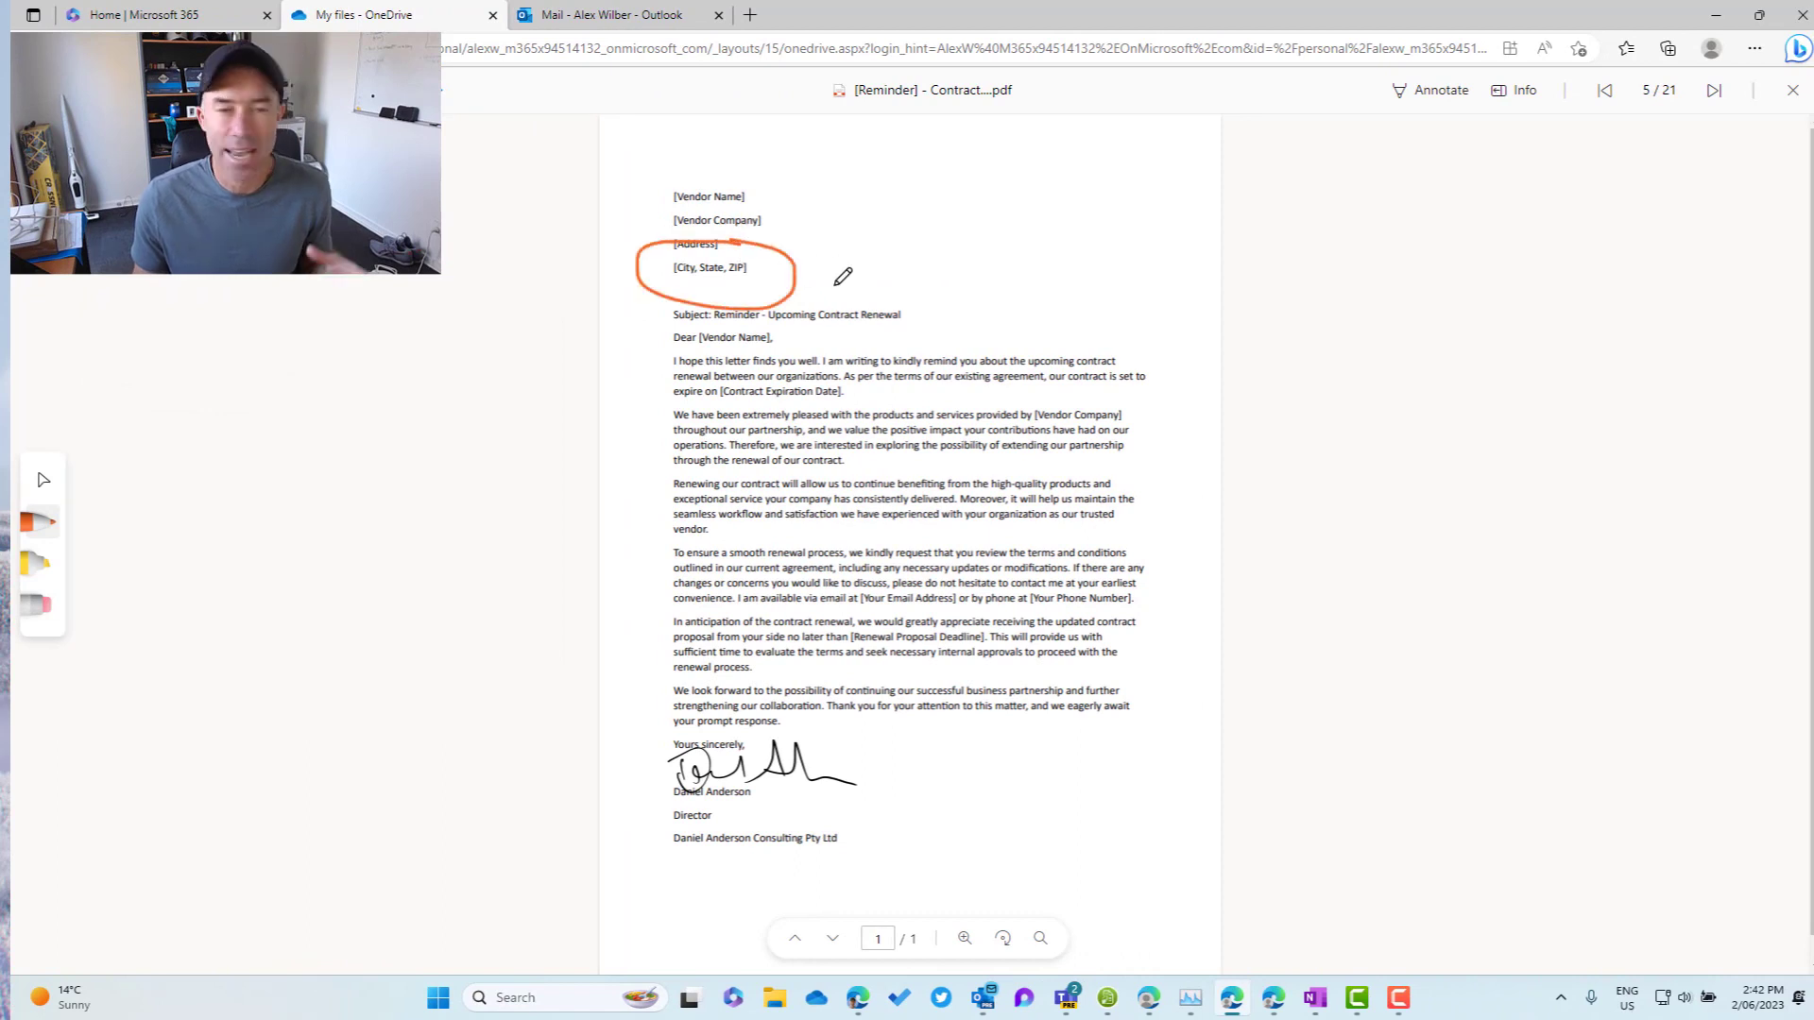
Step: Highlight the renewal-process paragraph's first two lines in purple
{"action": "left_click", "coordinate": [36, 563]}
{"action": "left_click", "coordinate": [41, 572]}
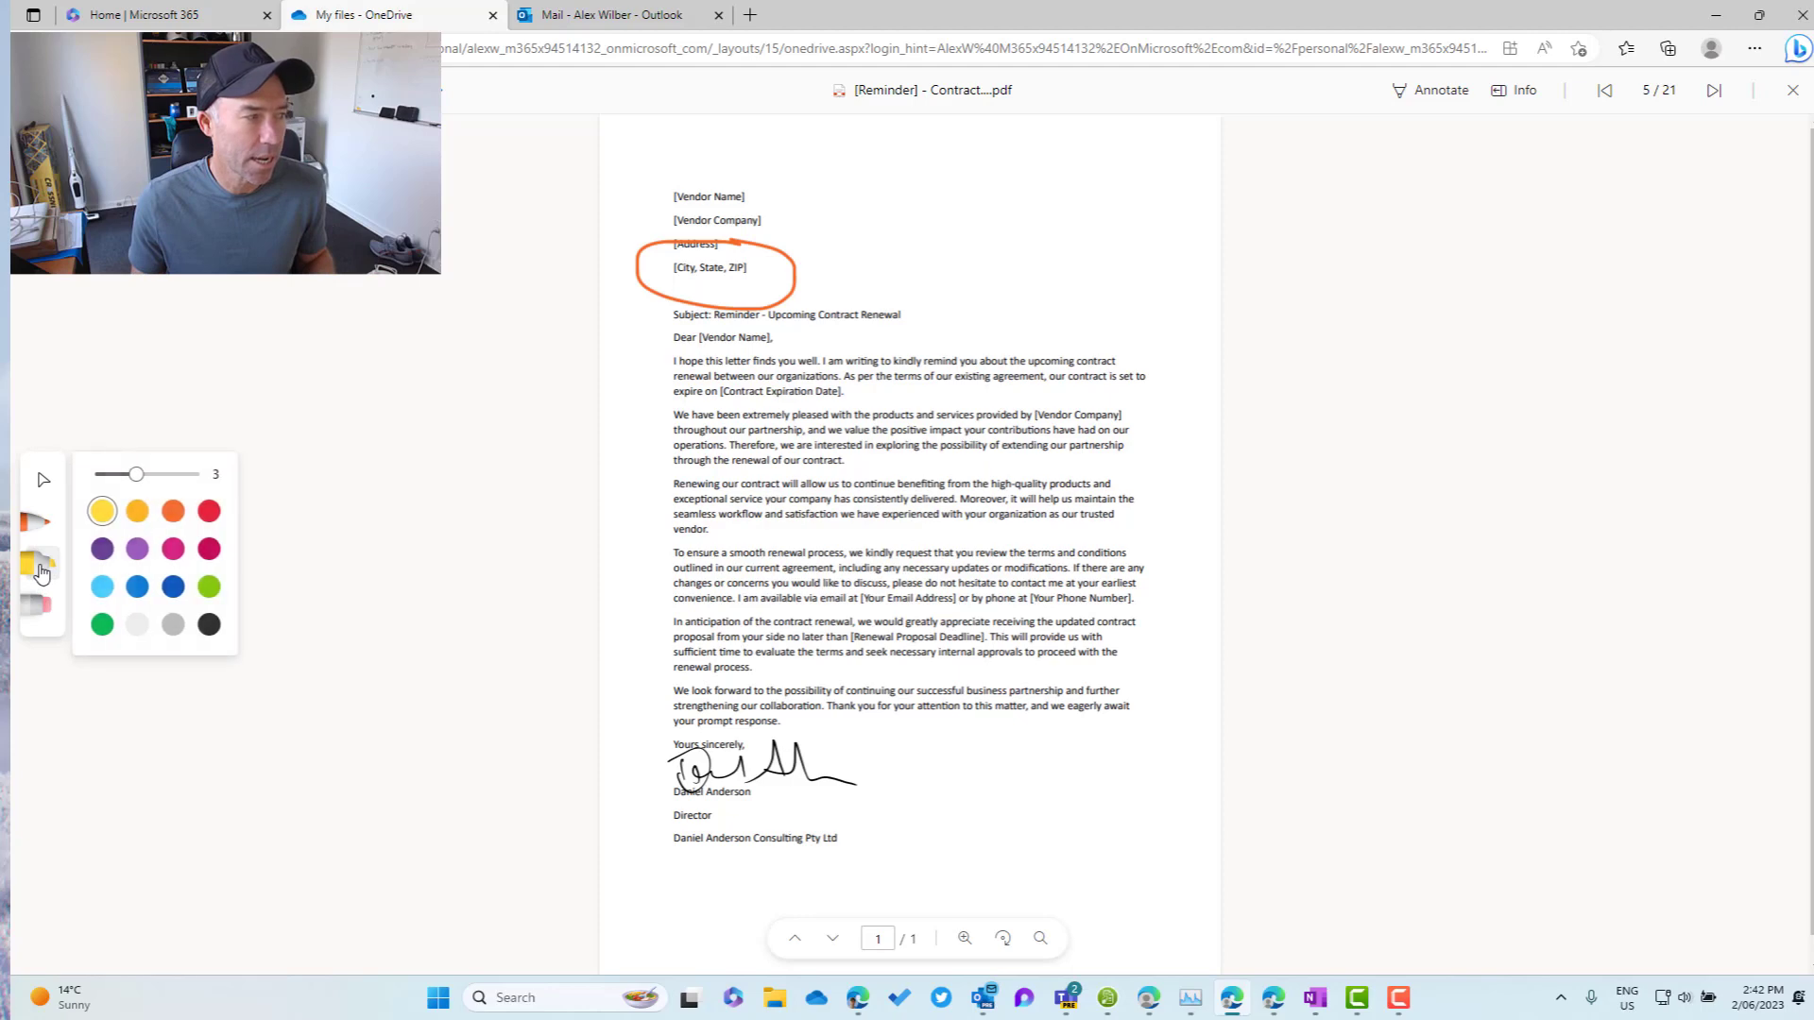
{"action": "left_click", "coordinate": [138, 548]}
{"action": "left_click_drag", "start_coordinate": [674, 555], "coordinate": [1070, 554]}
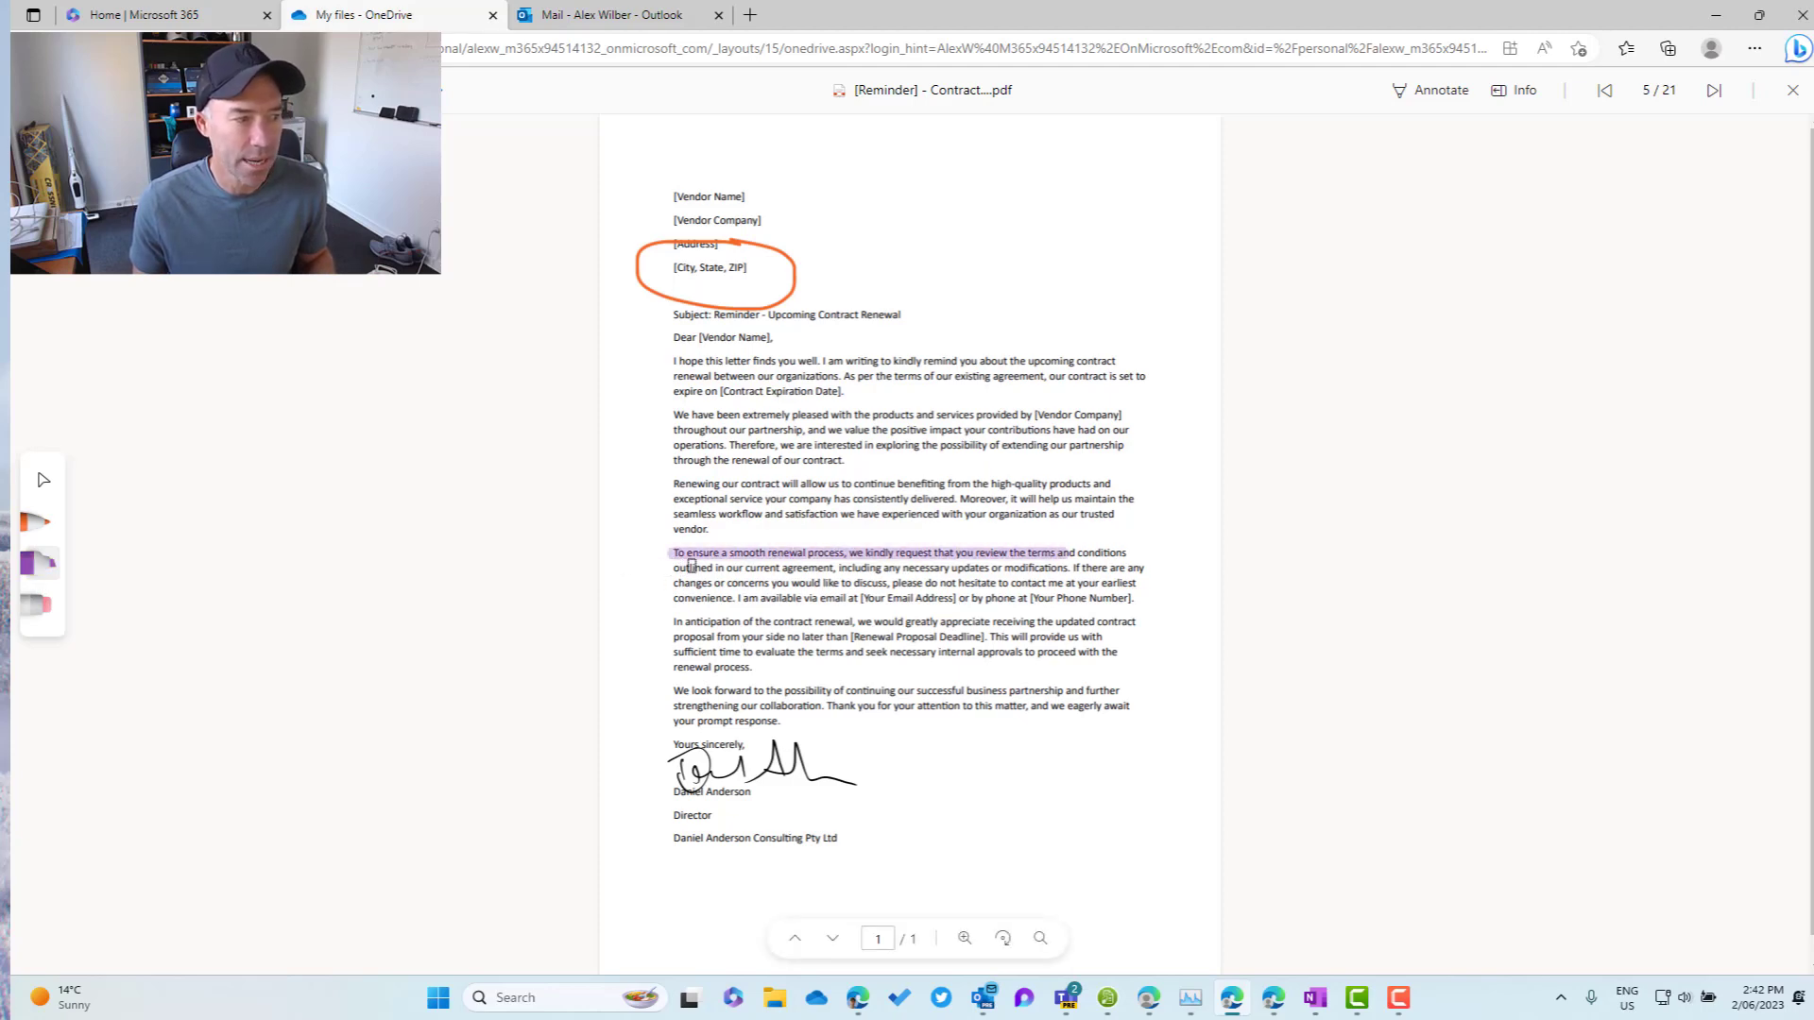
{"action": "left_click_drag", "start_coordinate": [692, 567], "coordinate": [998, 566]}
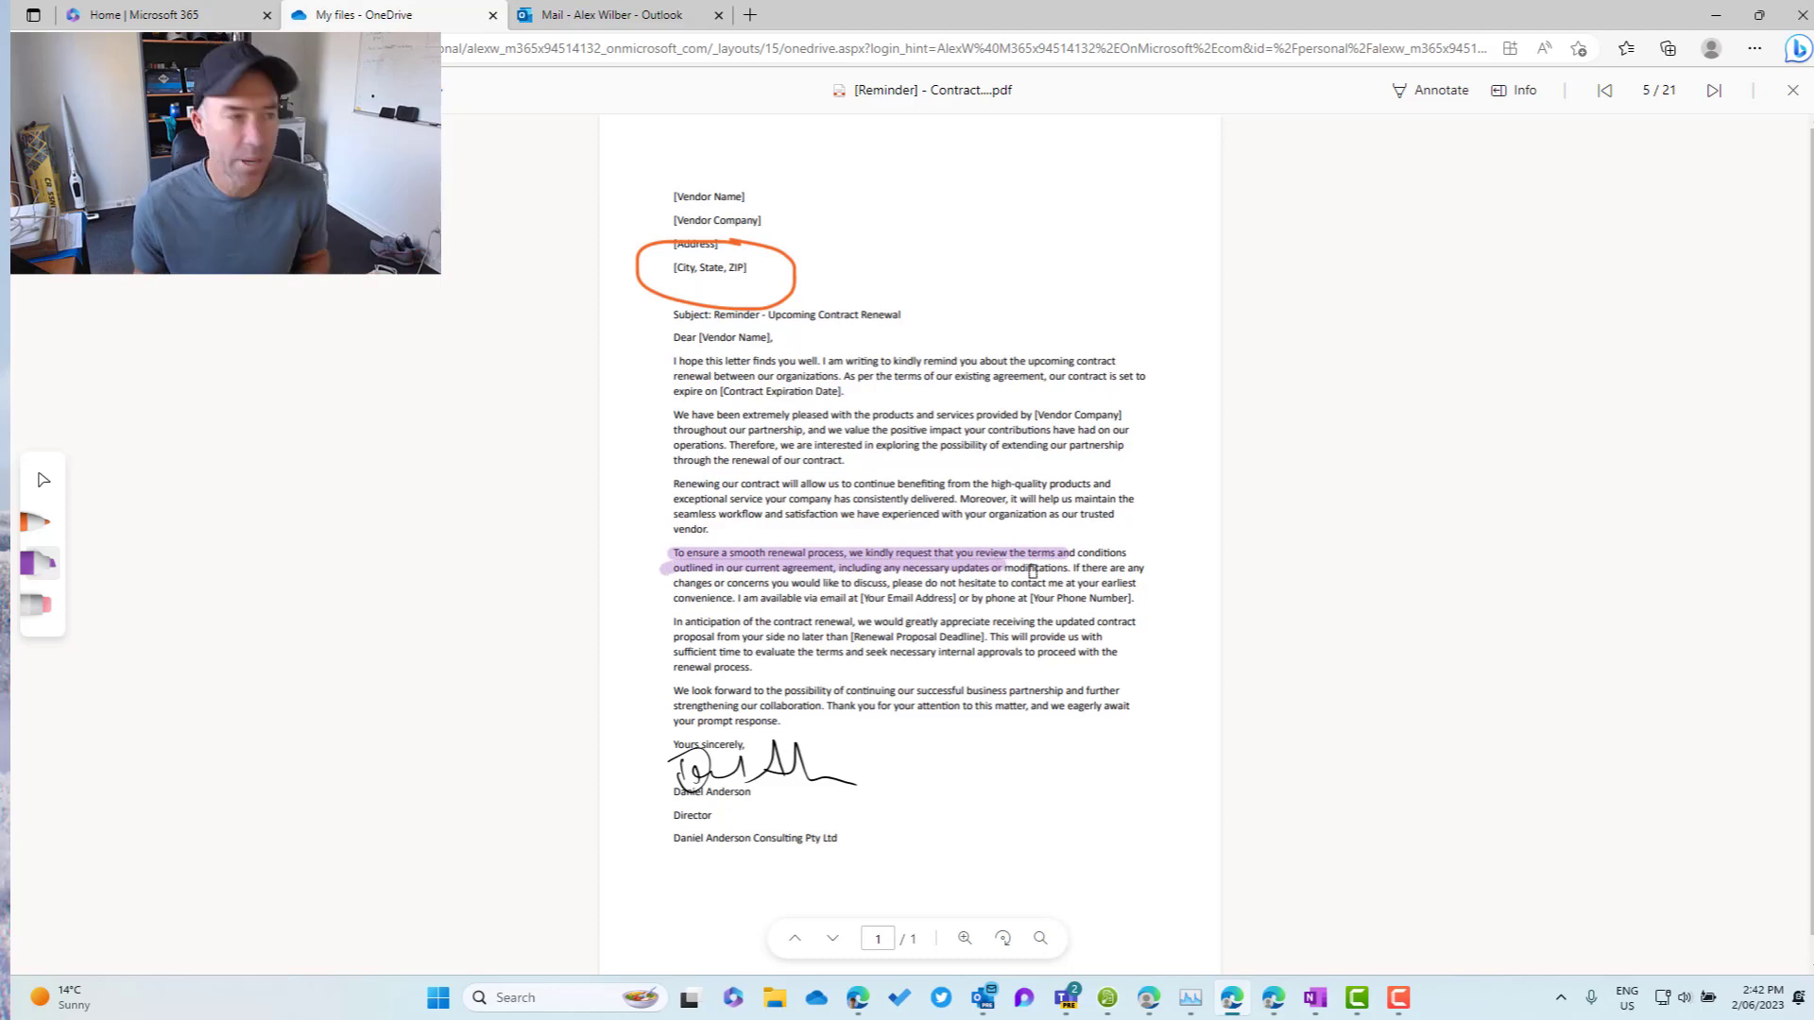
Step: Hide and re-show the letter's annotations, then exit annotation mode
{"action": "left_click", "coordinate": [1414, 98]}
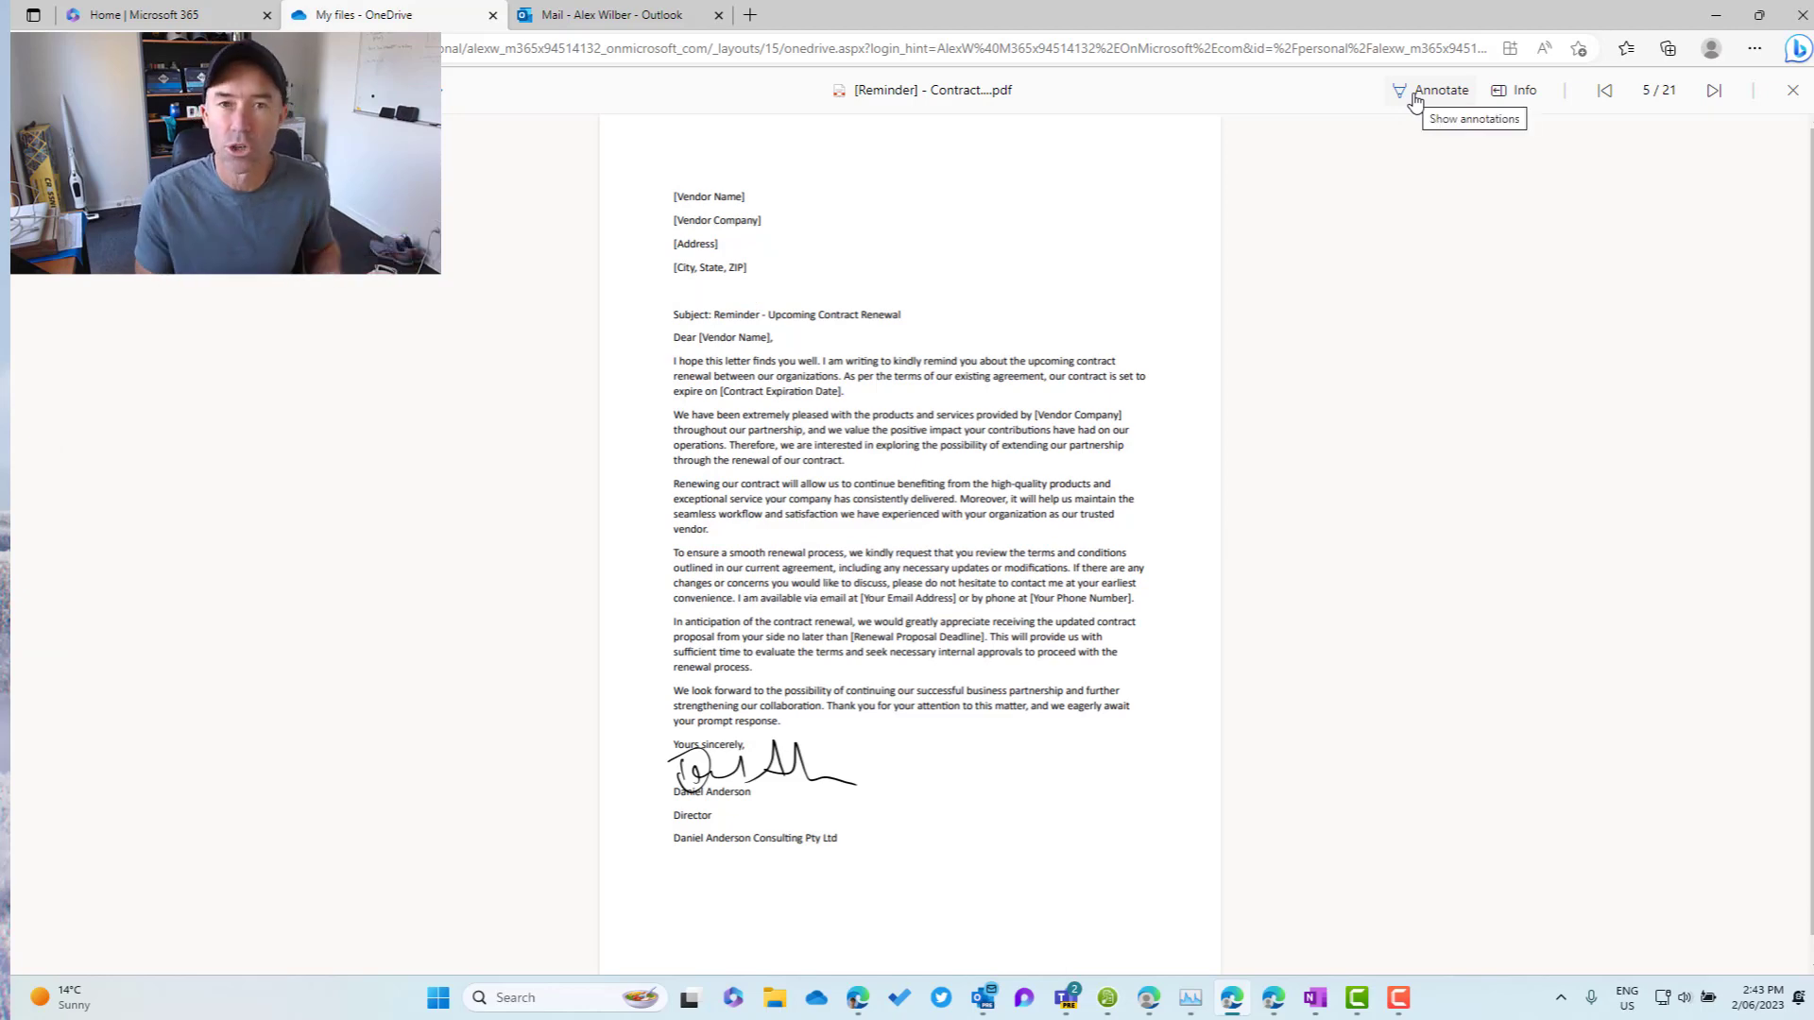
{"action": "left_click", "coordinate": [1415, 98]}
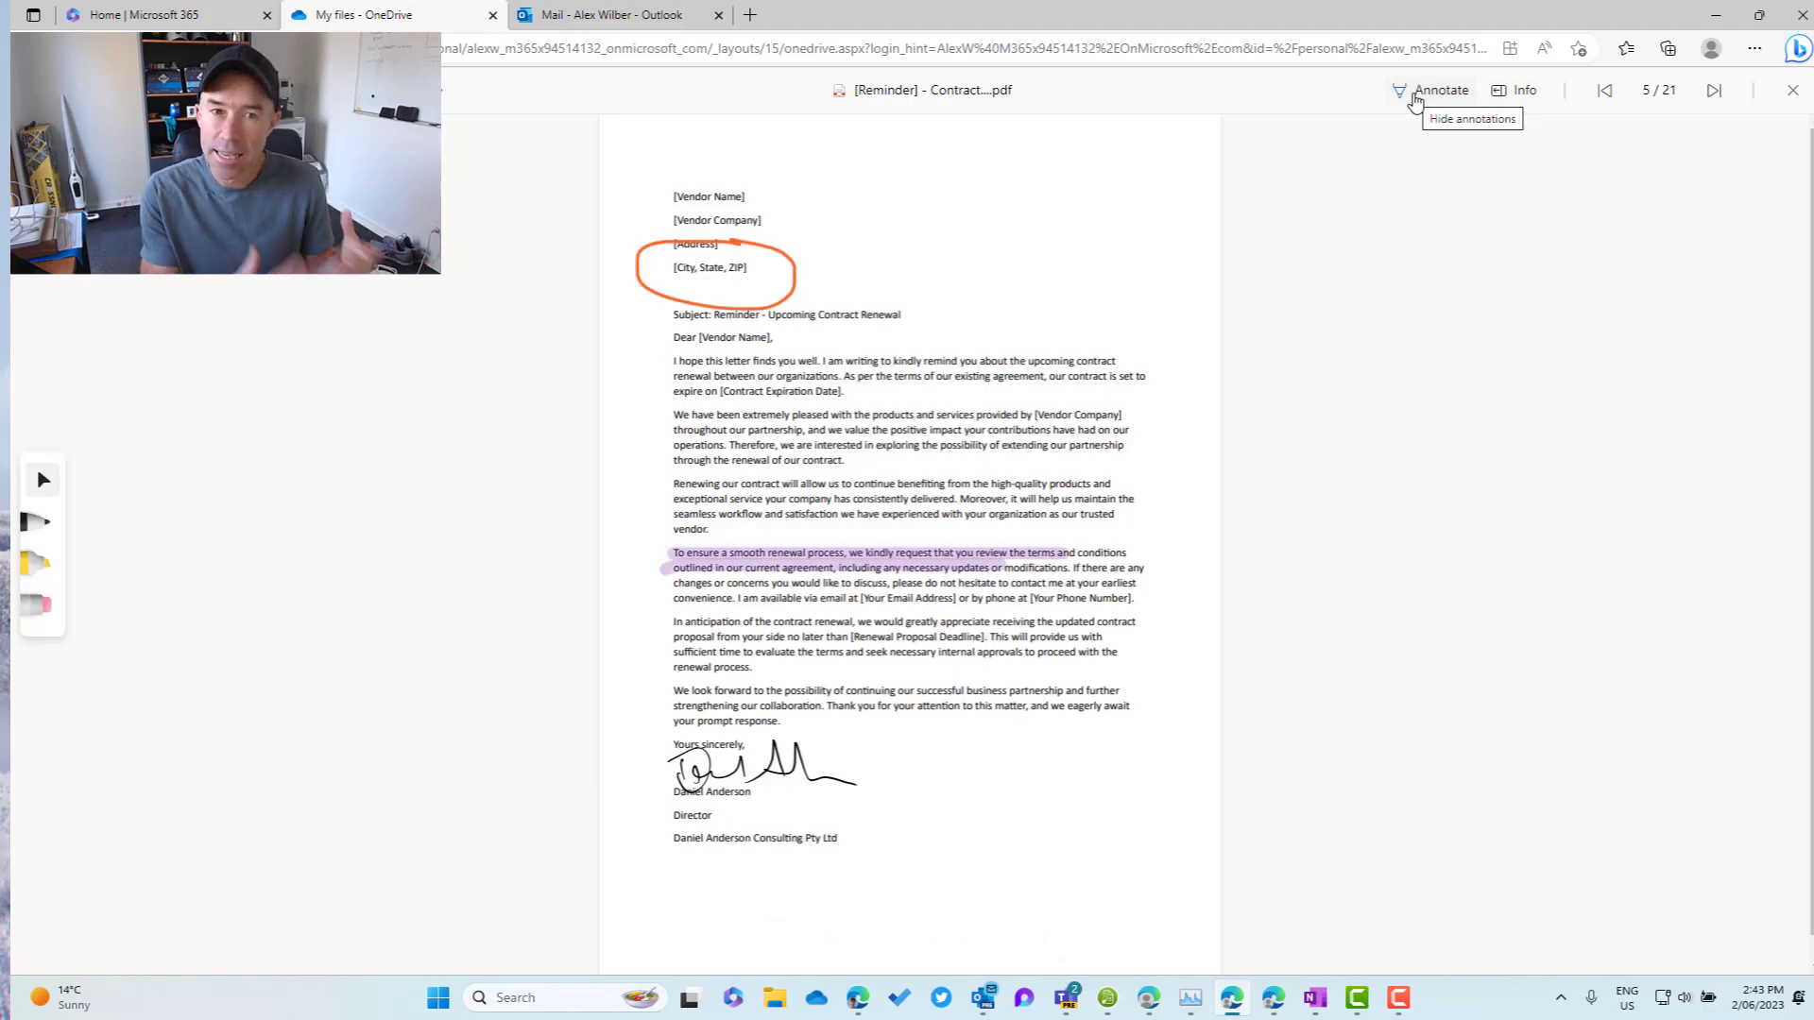
{"action": "left_click", "coordinate": [1414, 98]}
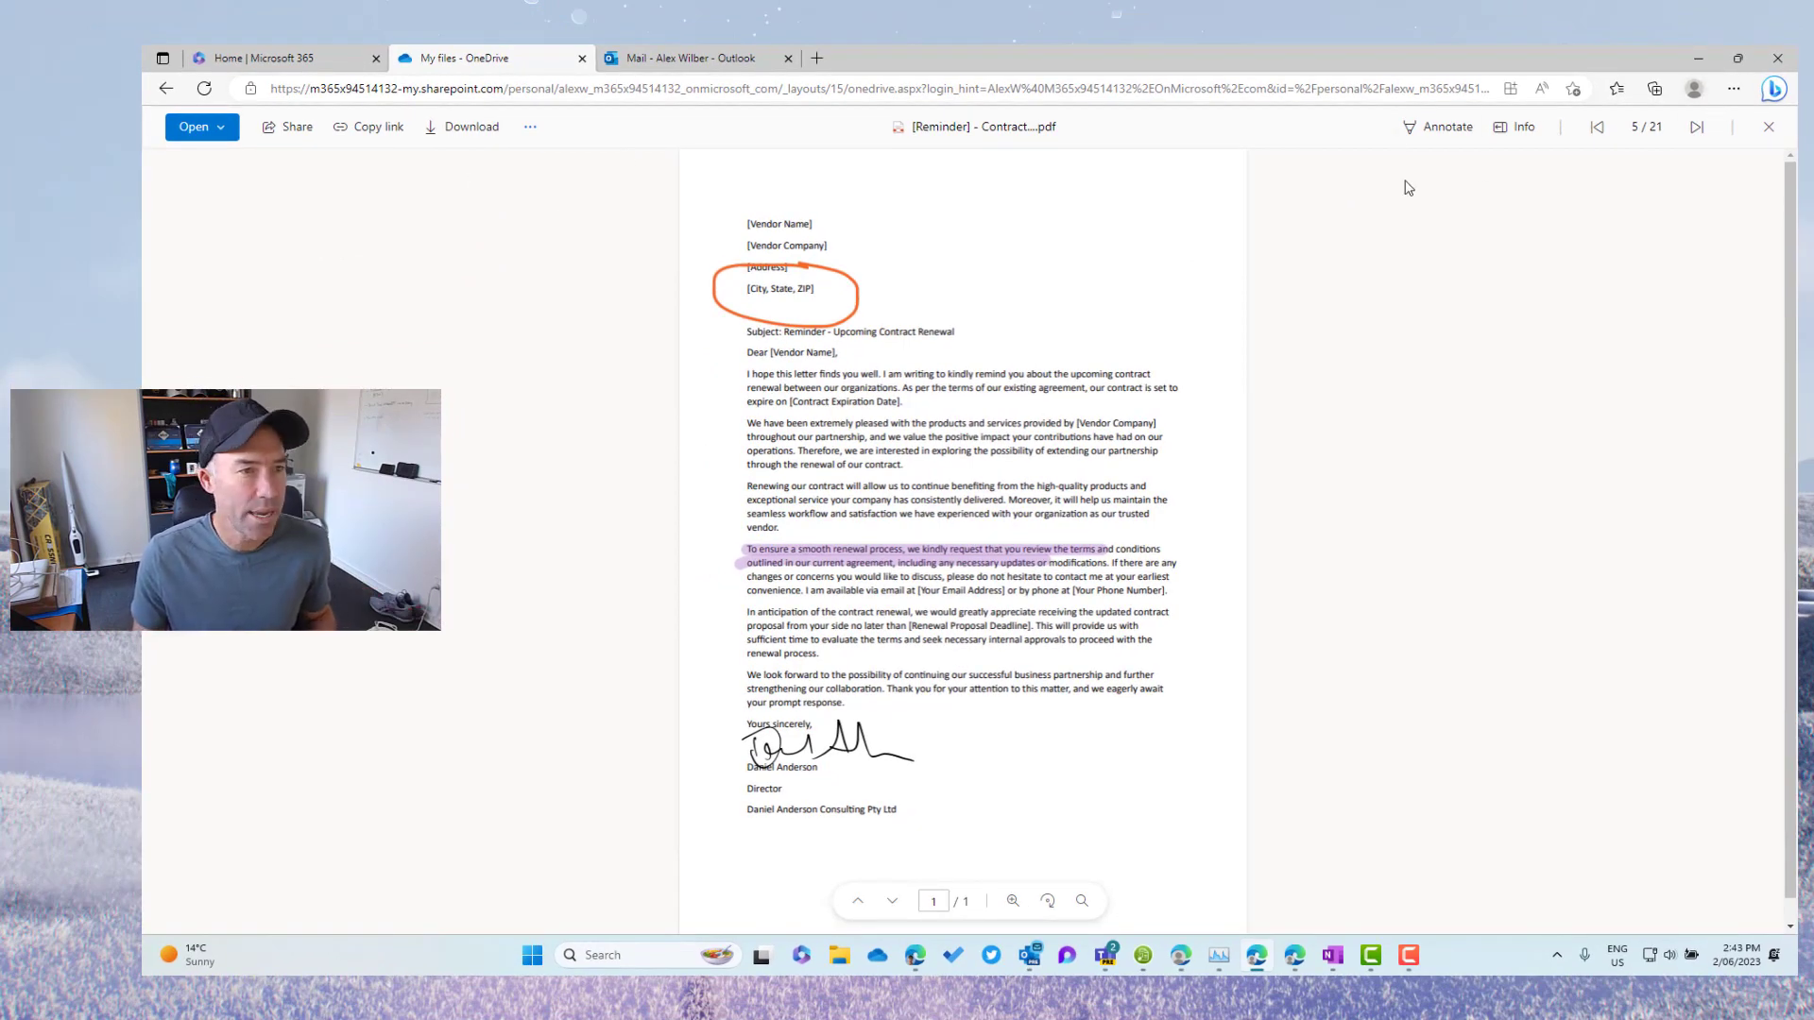
Step: Send the contract letter's edit link to a colleague picked from name suggestions
{"action": "left_click", "coordinate": [290, 130]}
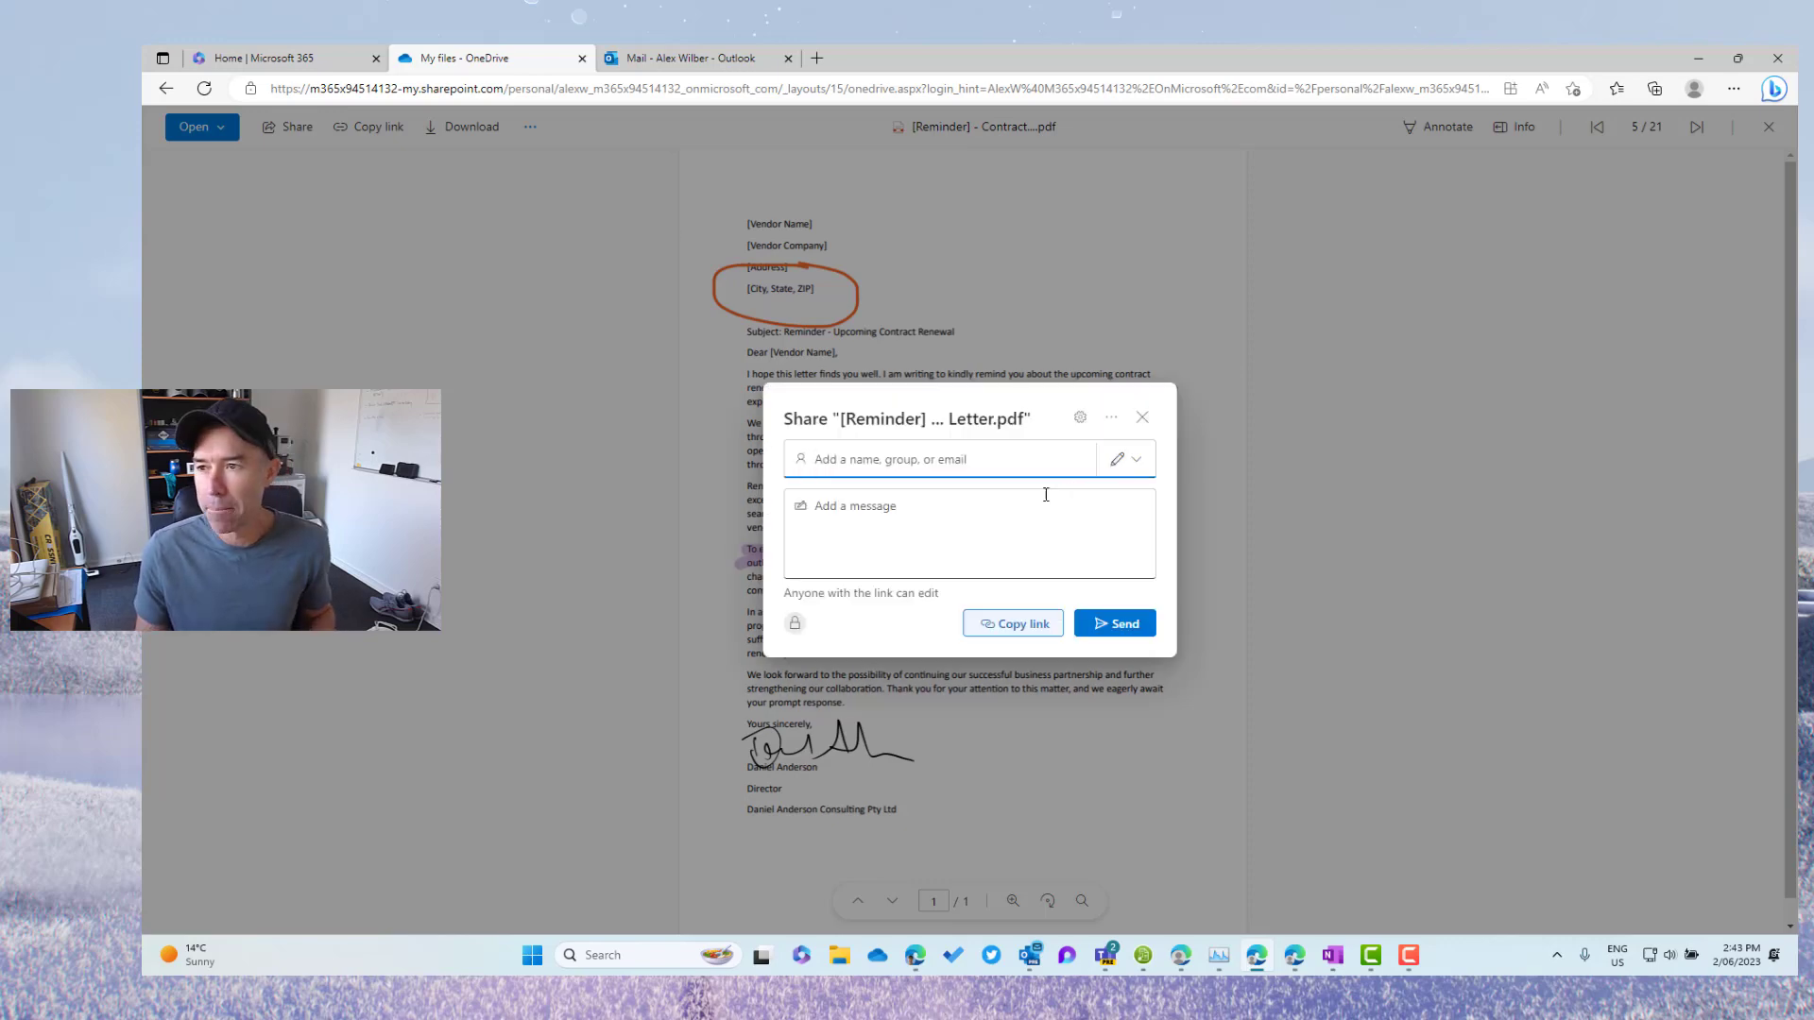
{"action": "left_click", "coordinate": [929, 459]}
{"action": "type", "text": "ade"}
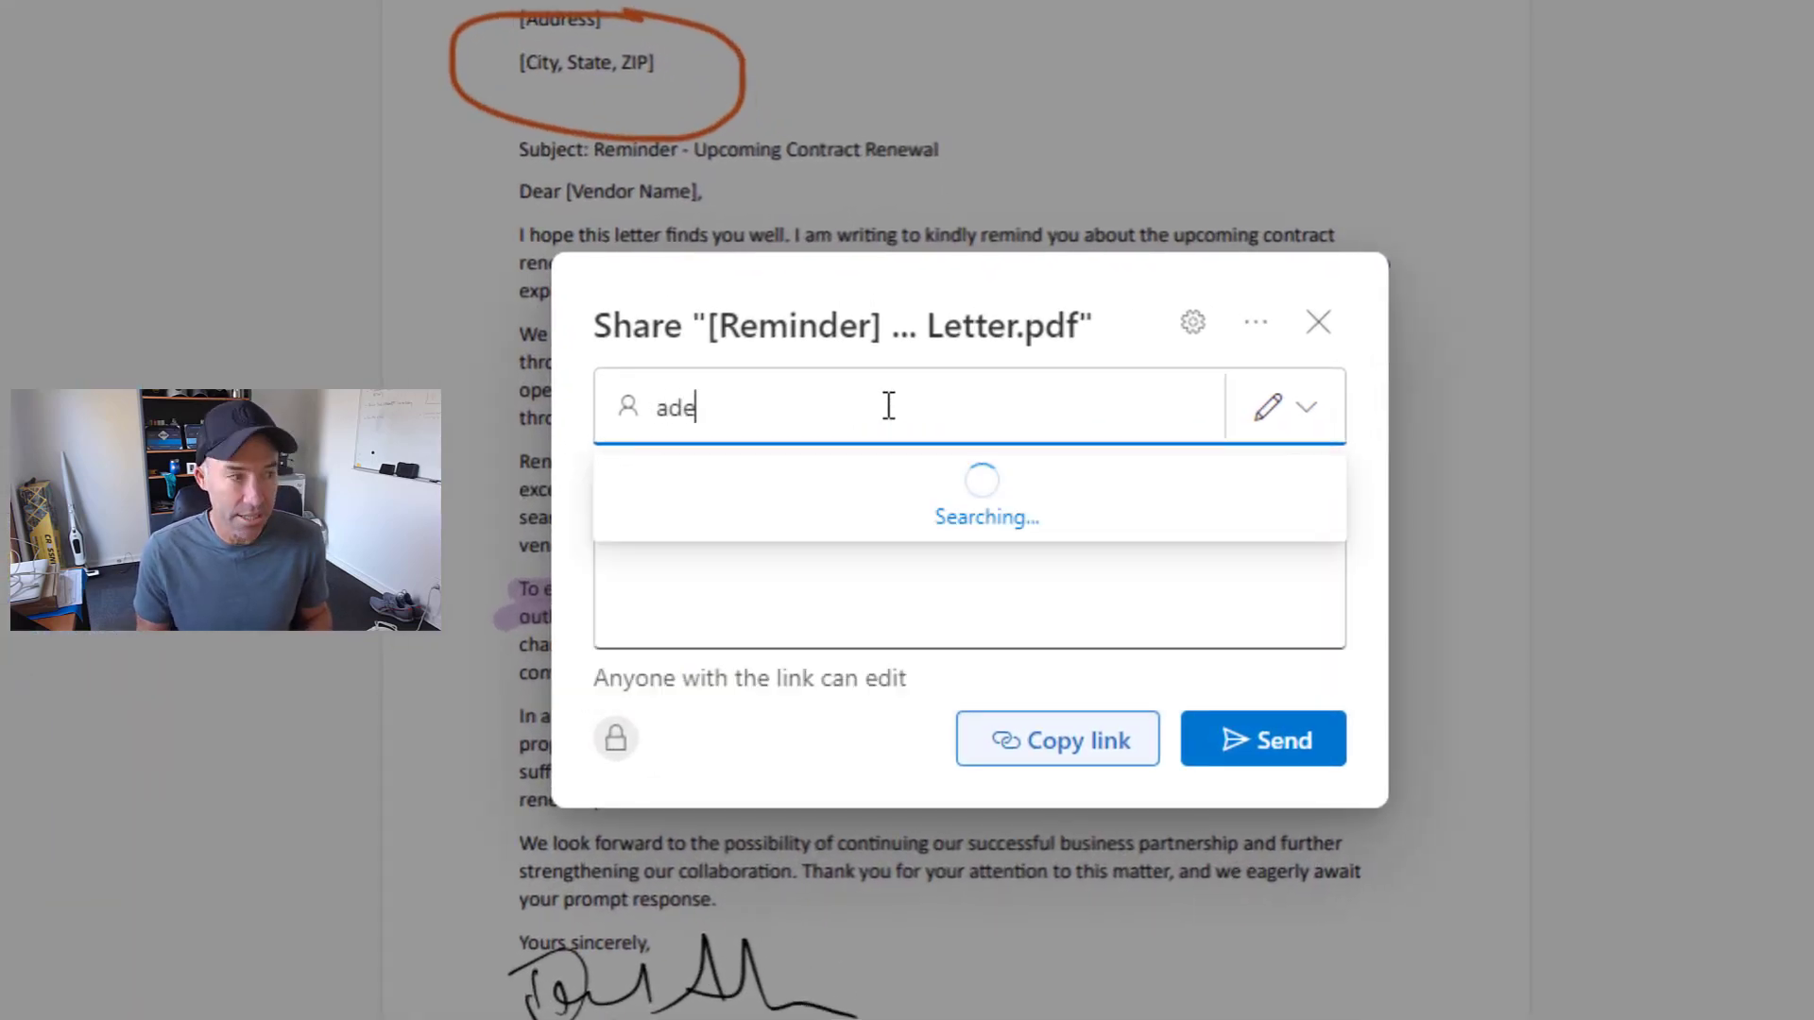
{"action": "left_click", "coordinate": [841, 518]}
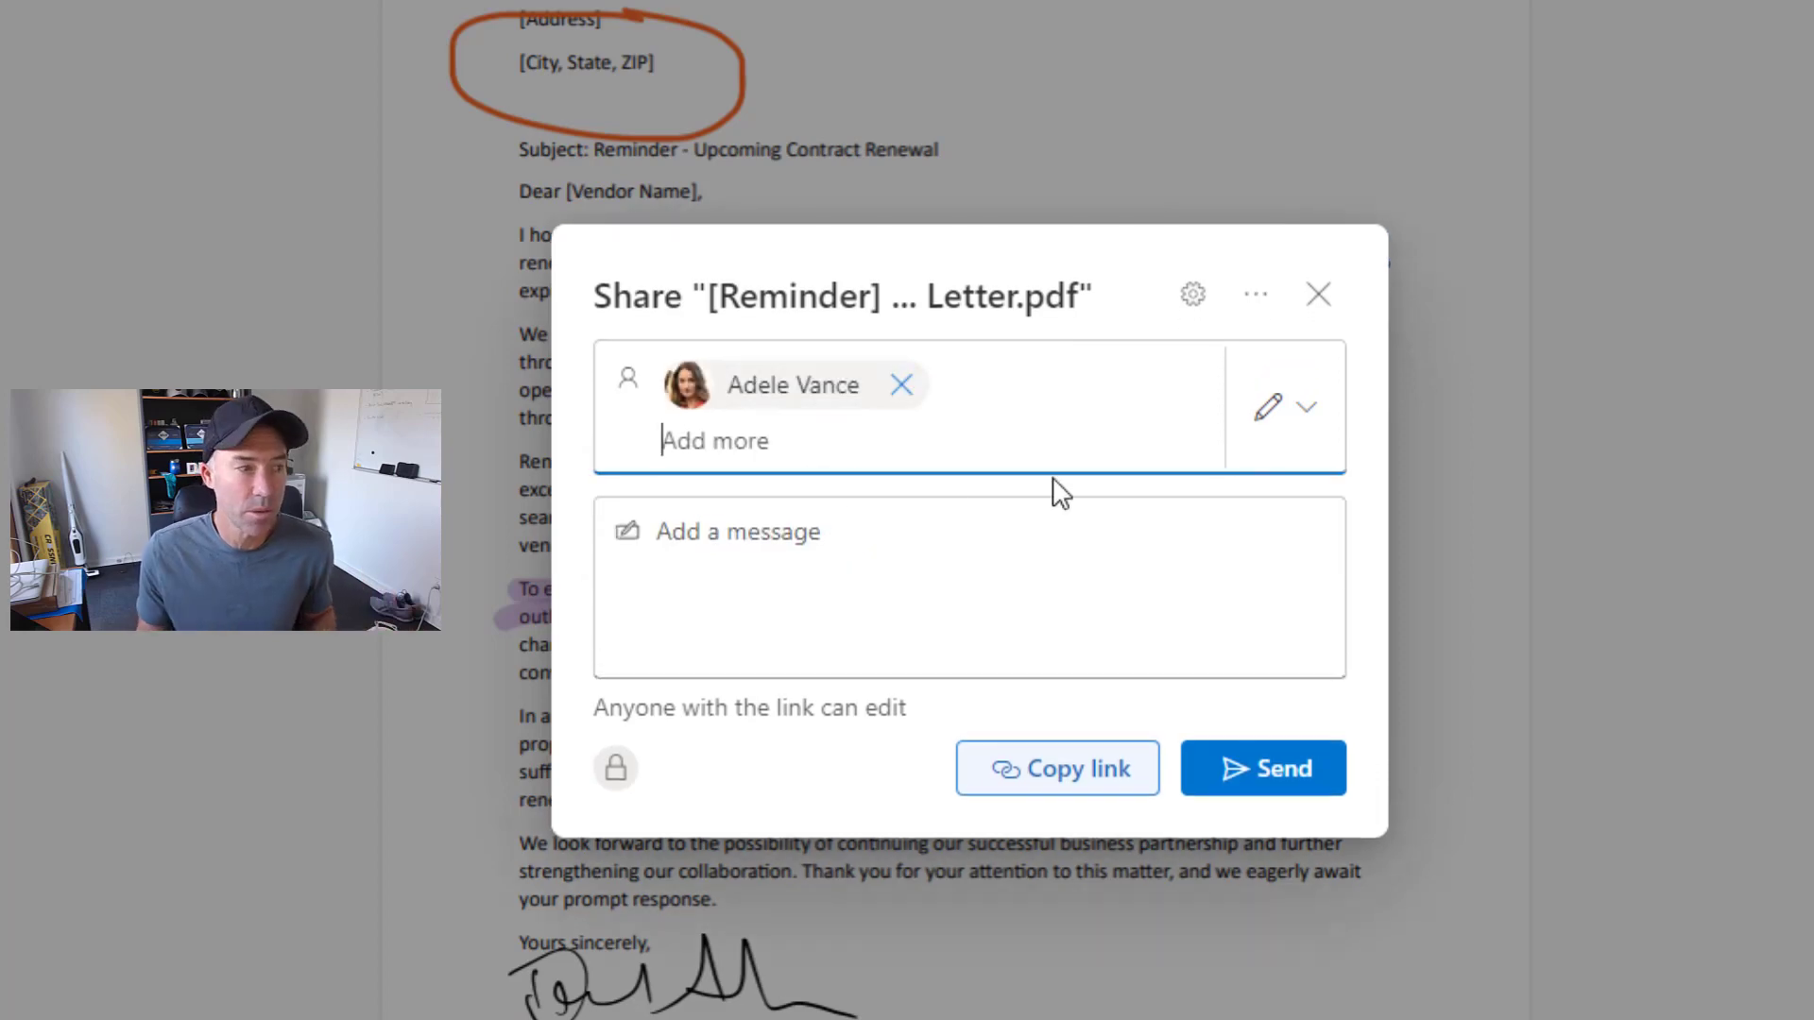
{"action": "left_click", "coordinate": [1291, 783]}
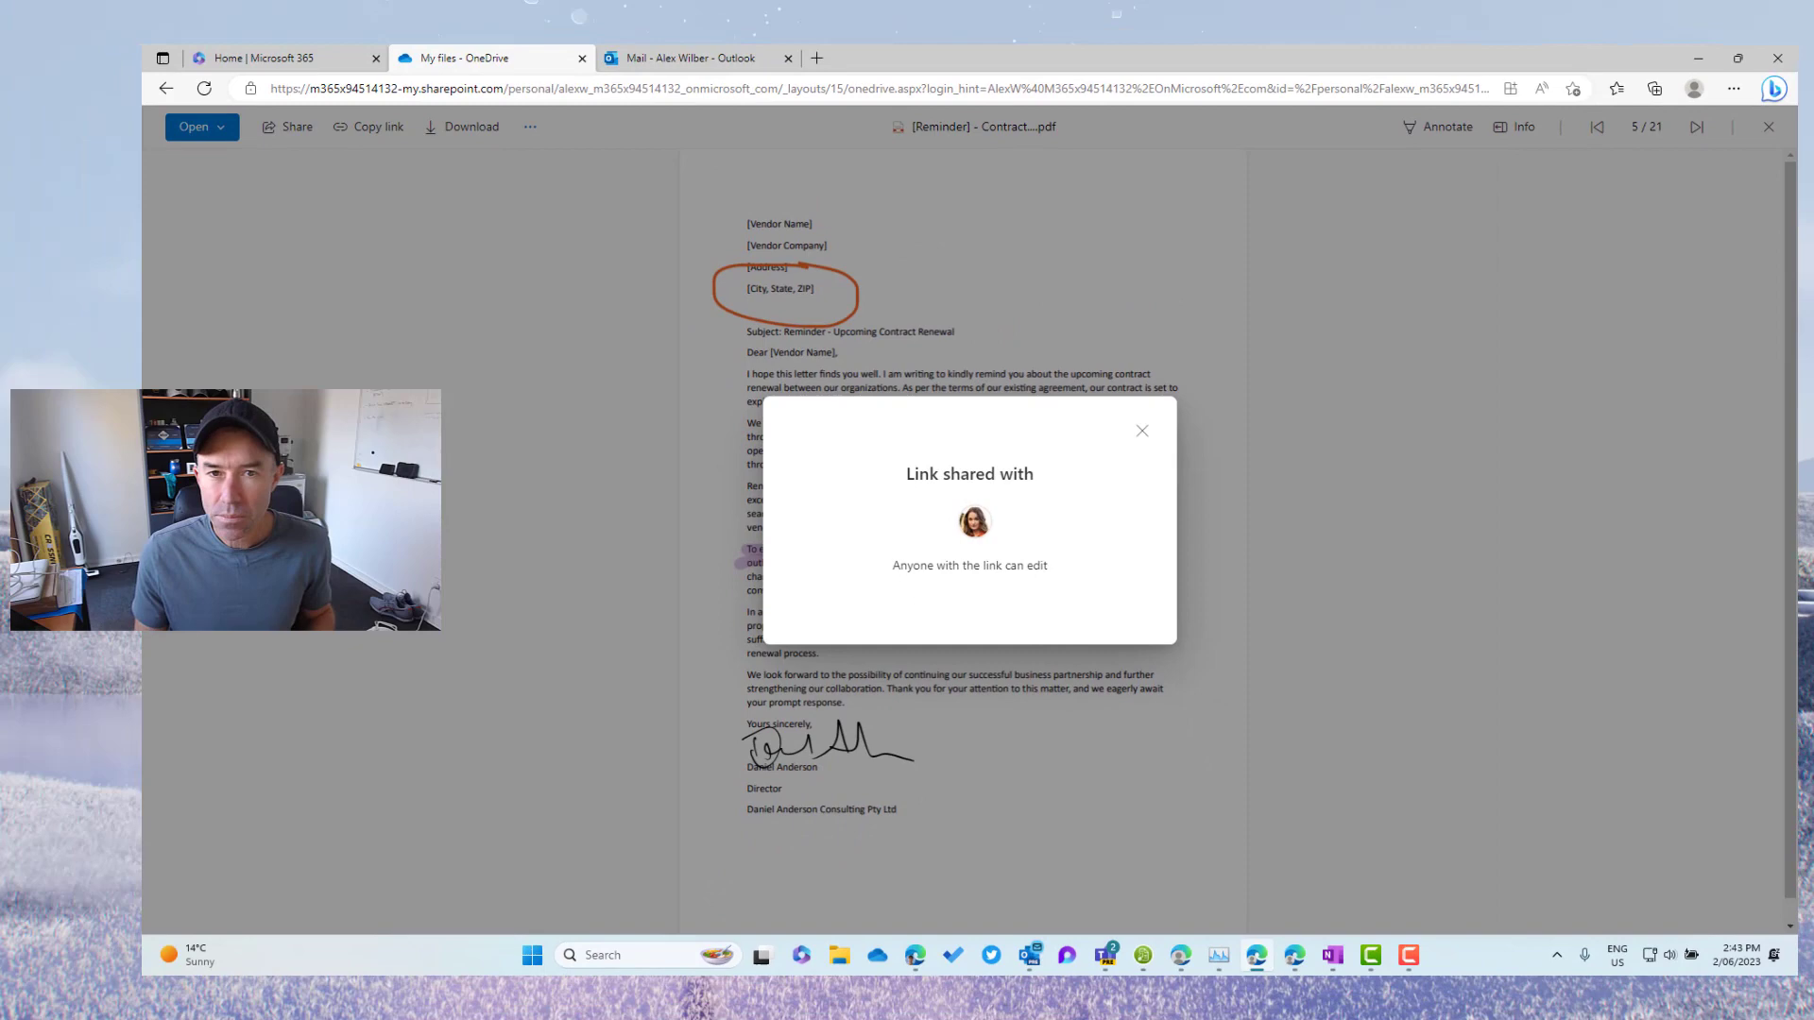
Step: Open the contract letter from the newest file-sharing email in the colleague's Outlook inbox
{"action": "left_click_drag", "start_coordinate": [1809, 378], "coordinate": [782, 125]}
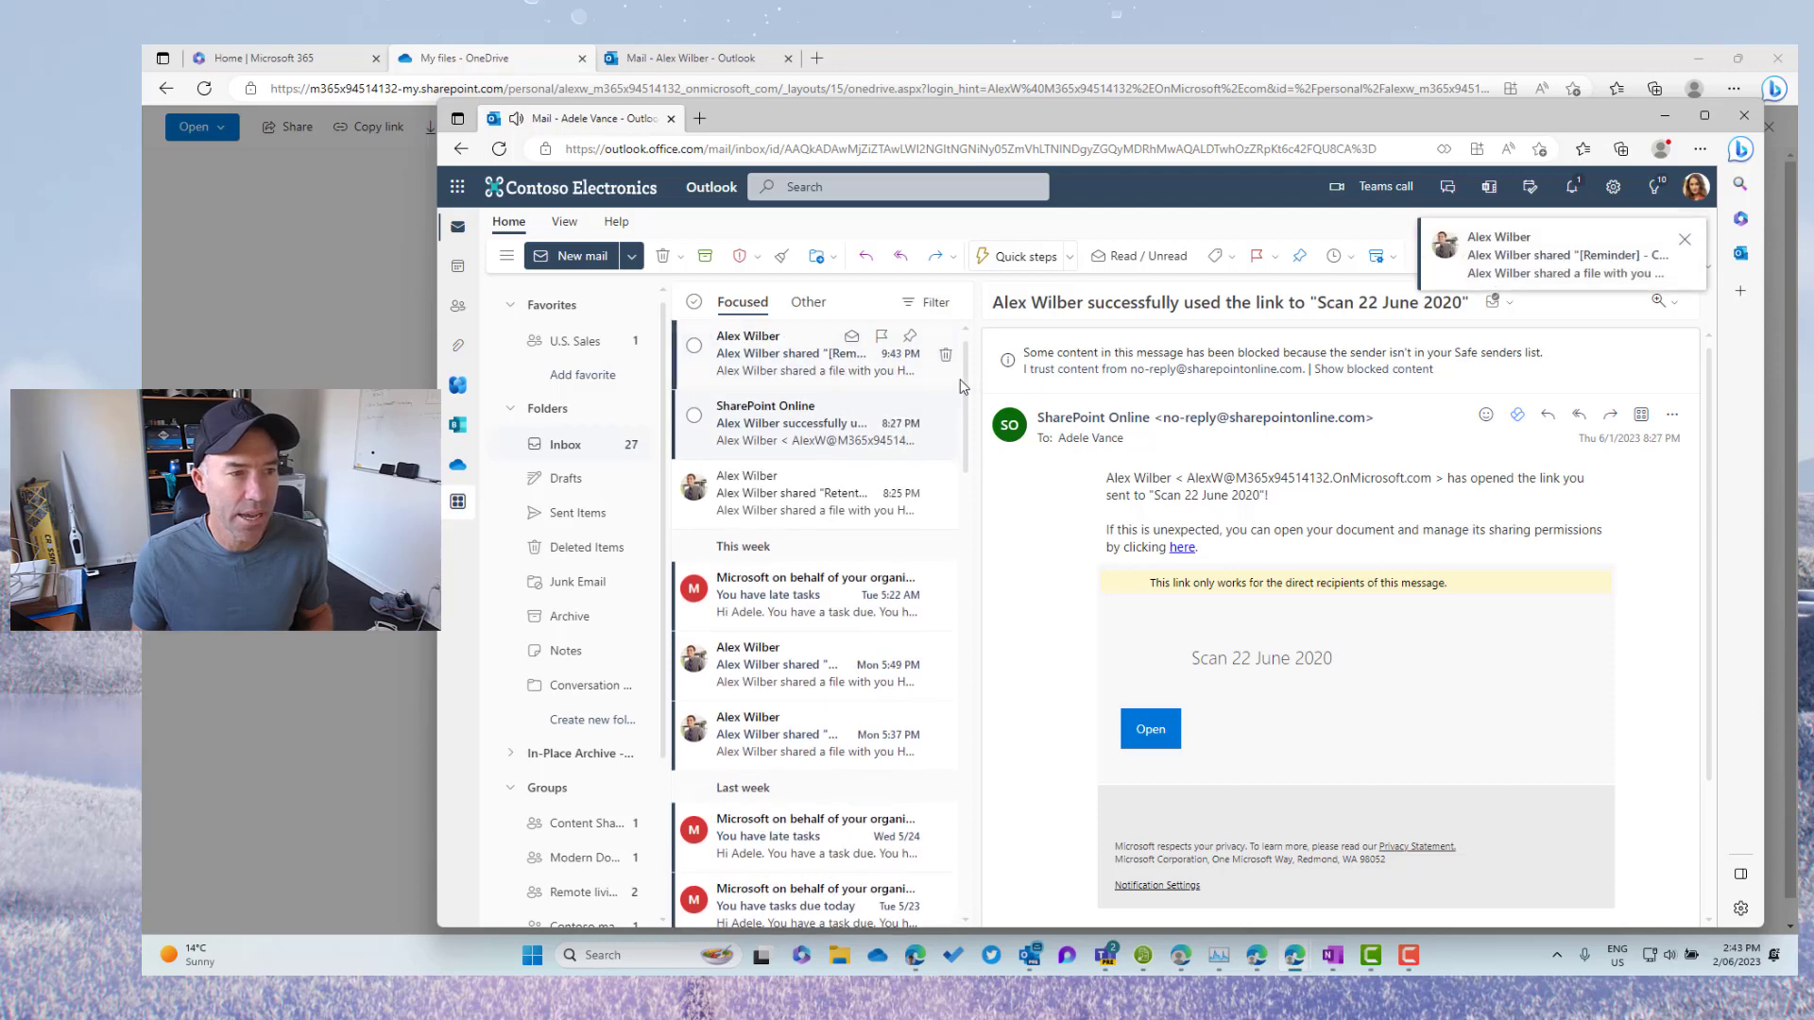
{"action": "left_click", "coordinate": [800, 360]}
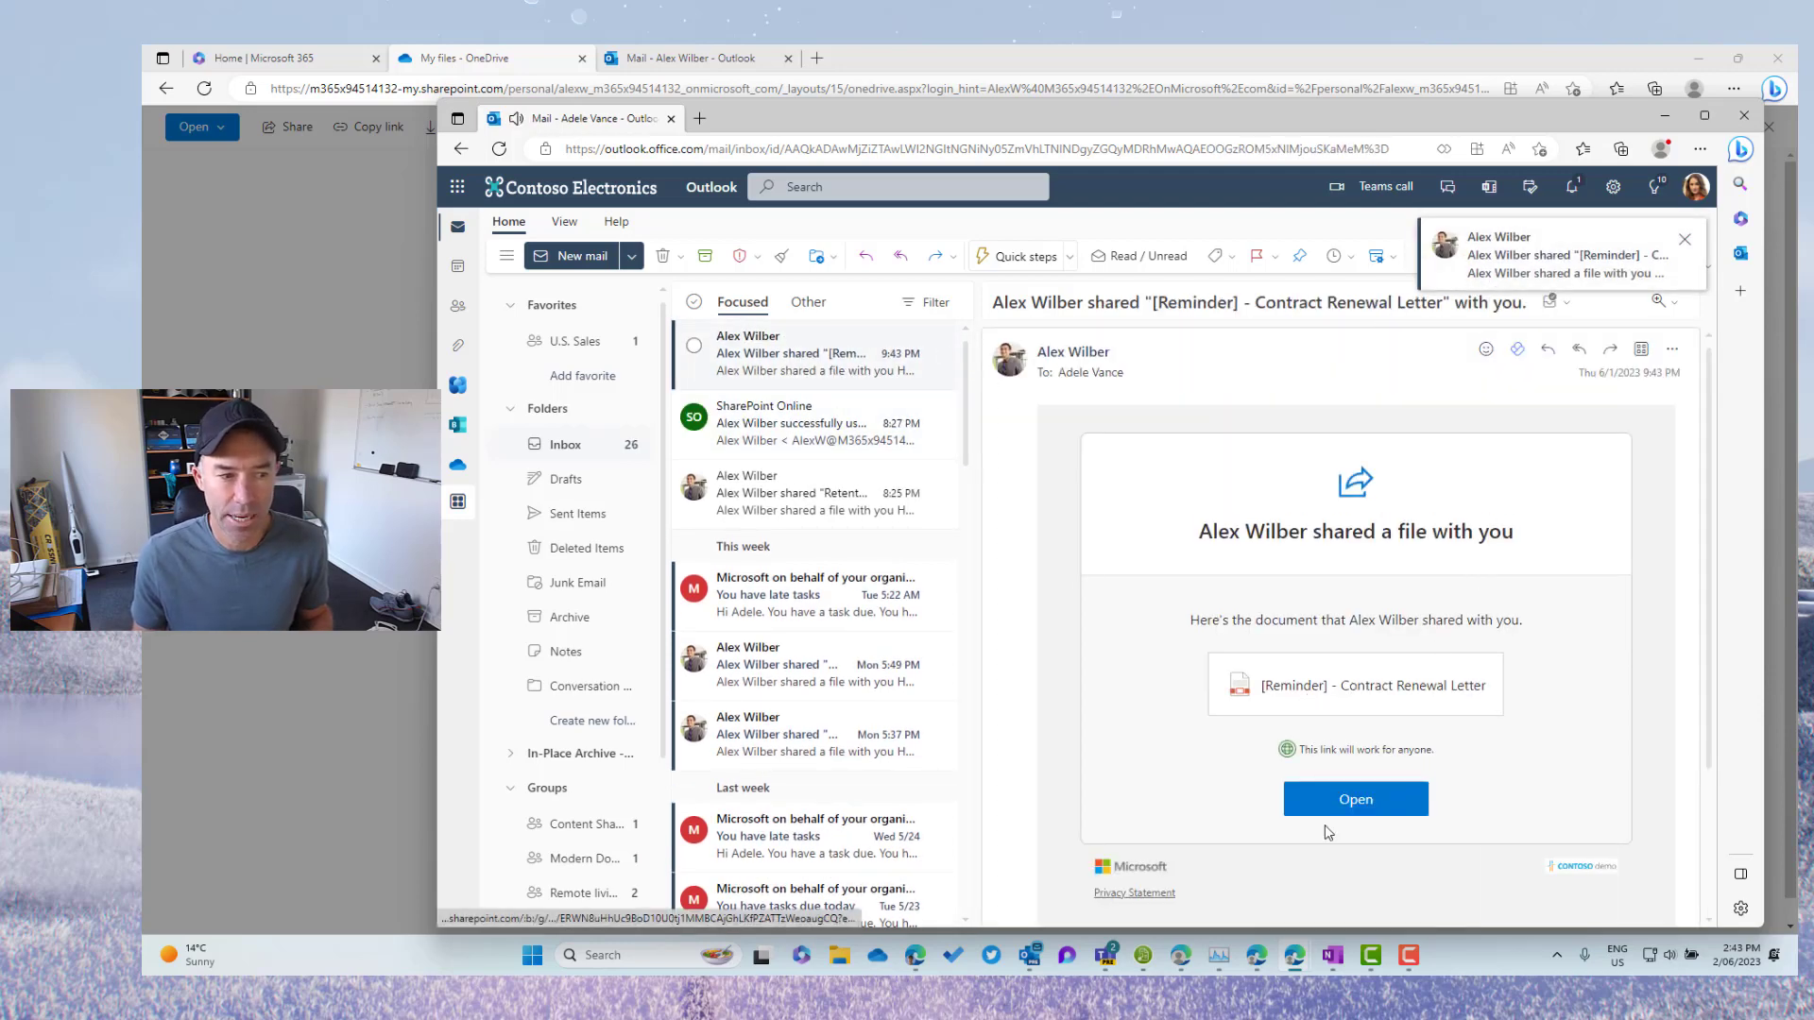
{"action": "left_click", "coordinate": [1357, 806]}
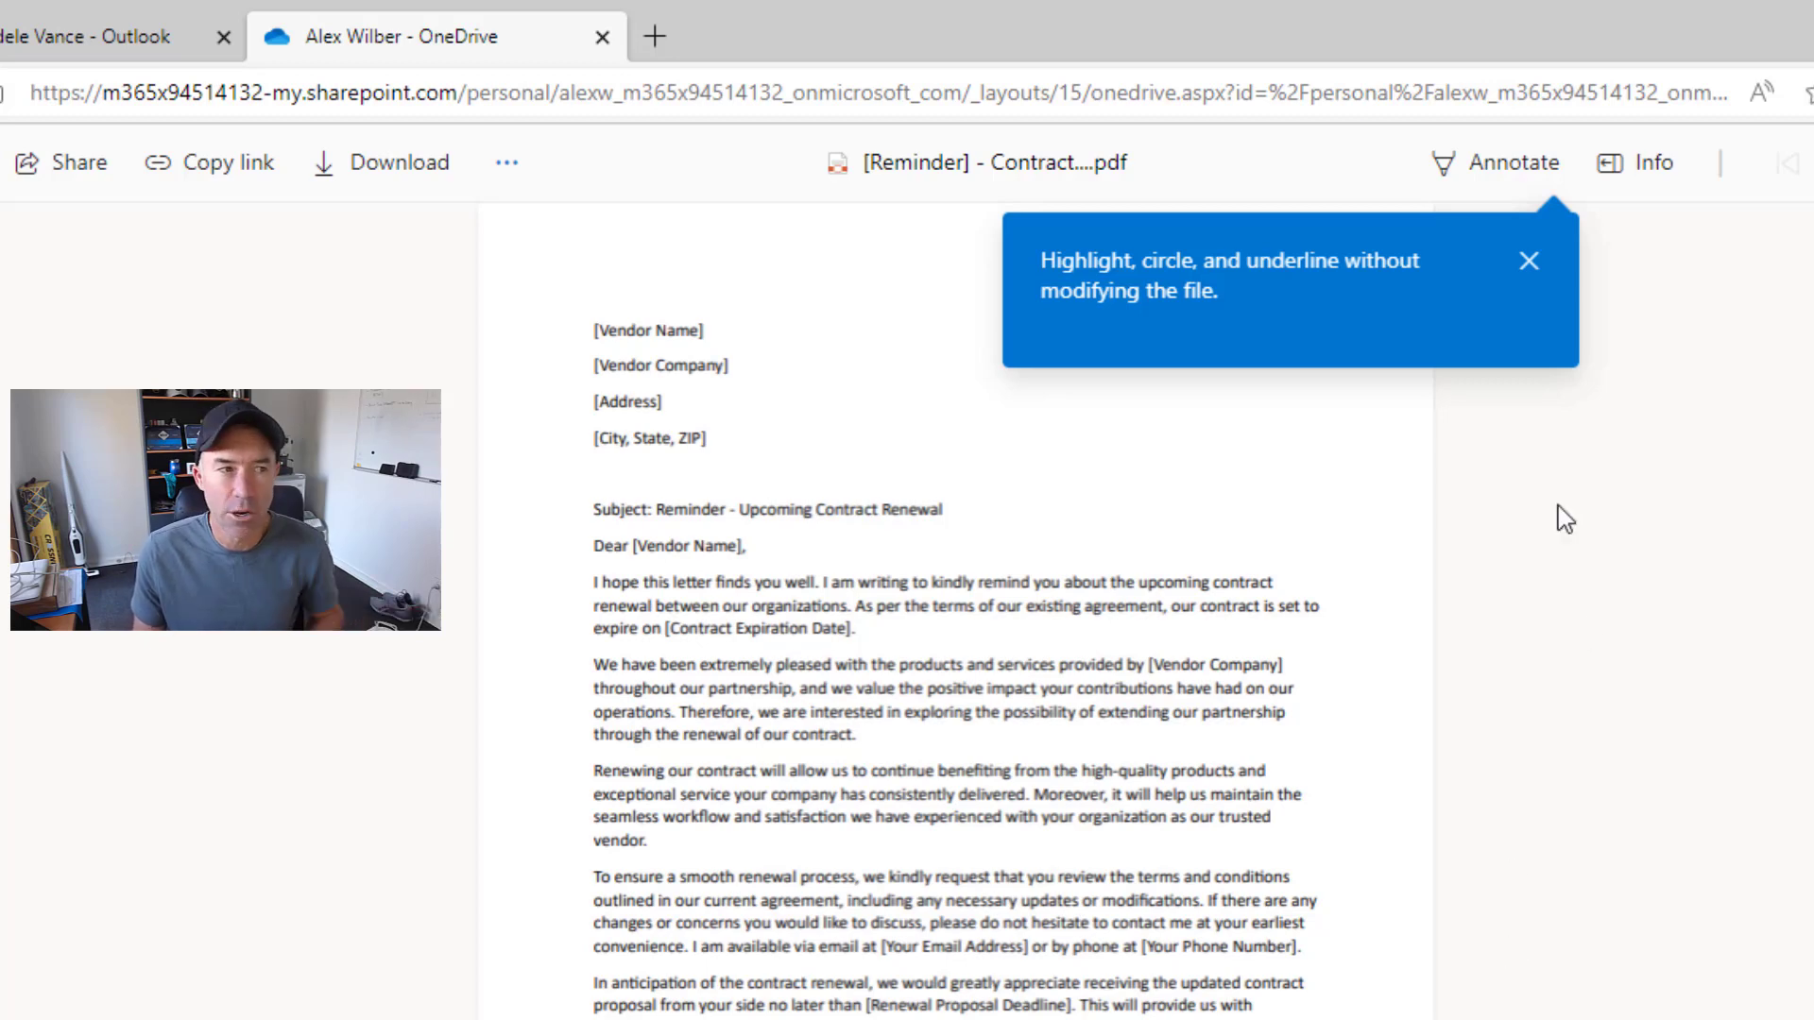
Step: Show the letter's existing orange circle and purple highlight annotations
{"action": "left_click", "coordinate": [1500, 179]}
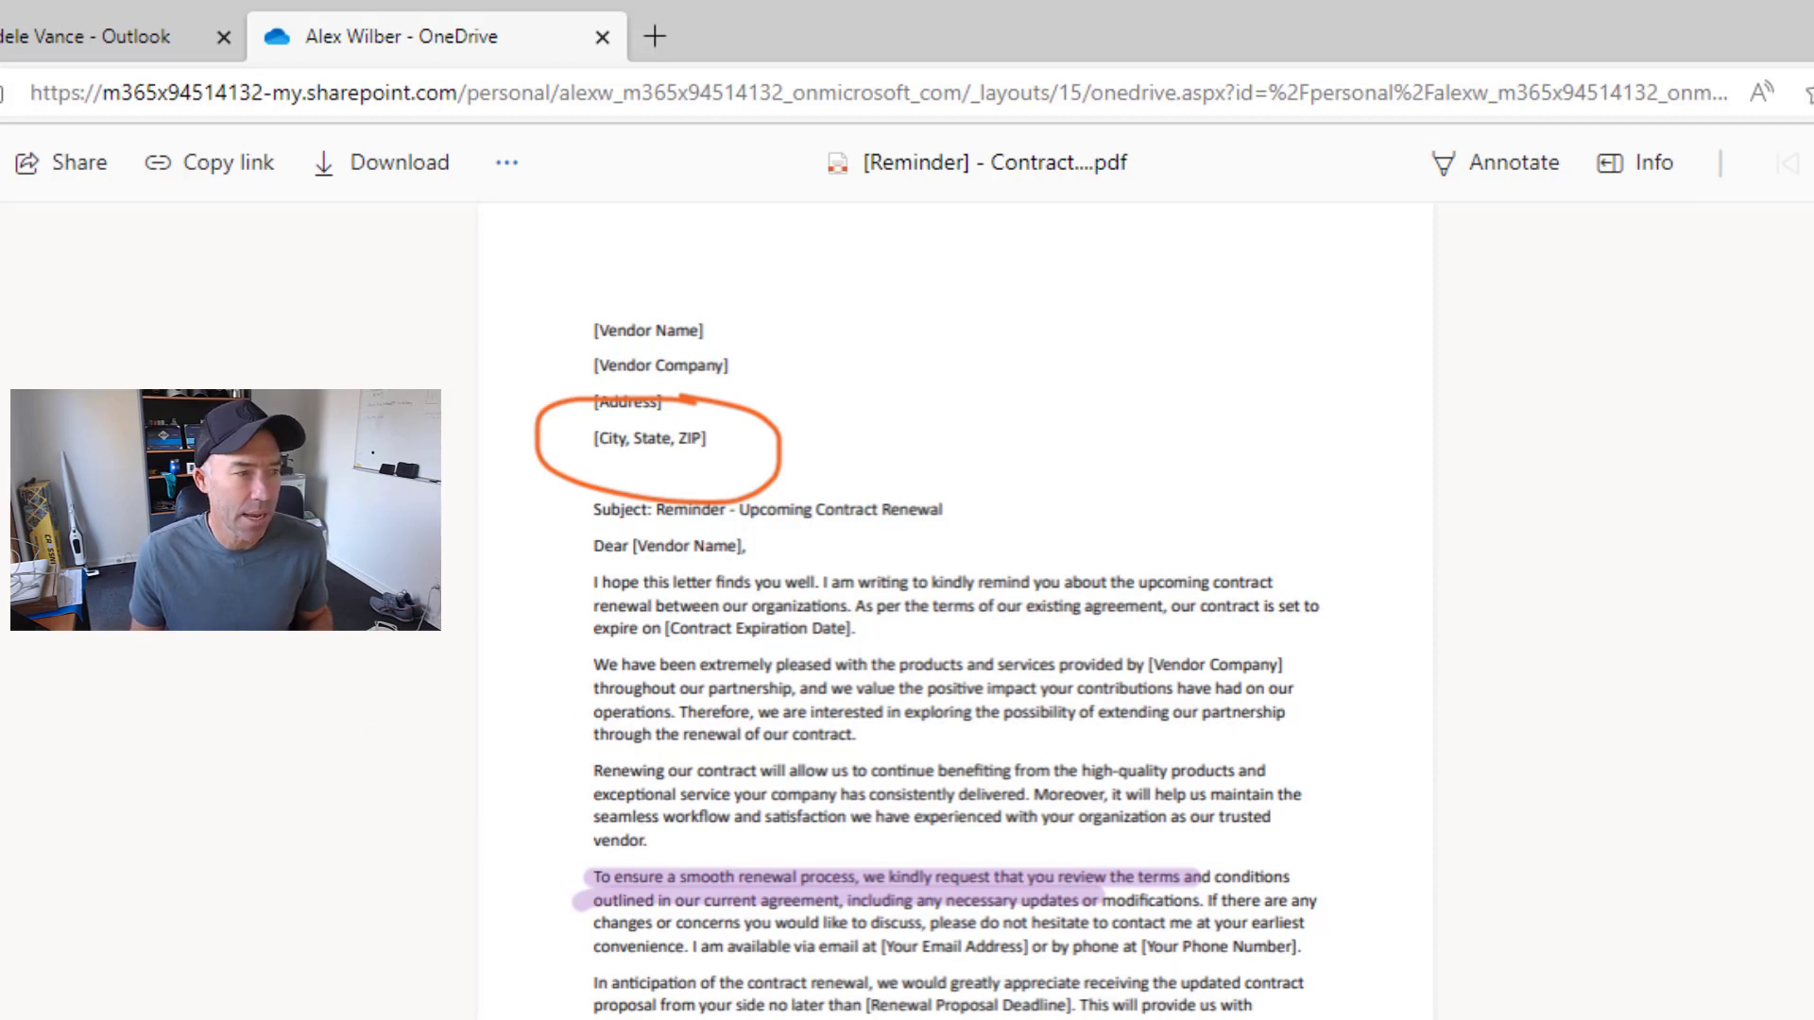
Step: Draw a red ink loop around the opening paragraph, then toggle annotations off and on
{"action": "left_click", "coordinate": [133, 808]}
{"action": "mouse_move", "coordinate": [663, 559]}
{"action": "left_mouse_down"}
{"action": "mouse_move", "coordinate": [584, 558]}
{"action": "mouse_move", "coordinate": [846, 635]}
{"action": "mouse_move", "coordinate": [1393, 612]}
{"action": "mouse_move", "coordinate": [1225, 553]}
{"action": "mouse_move", "coordinate": [688, 563]}
{"action": "left_mouse_up"}
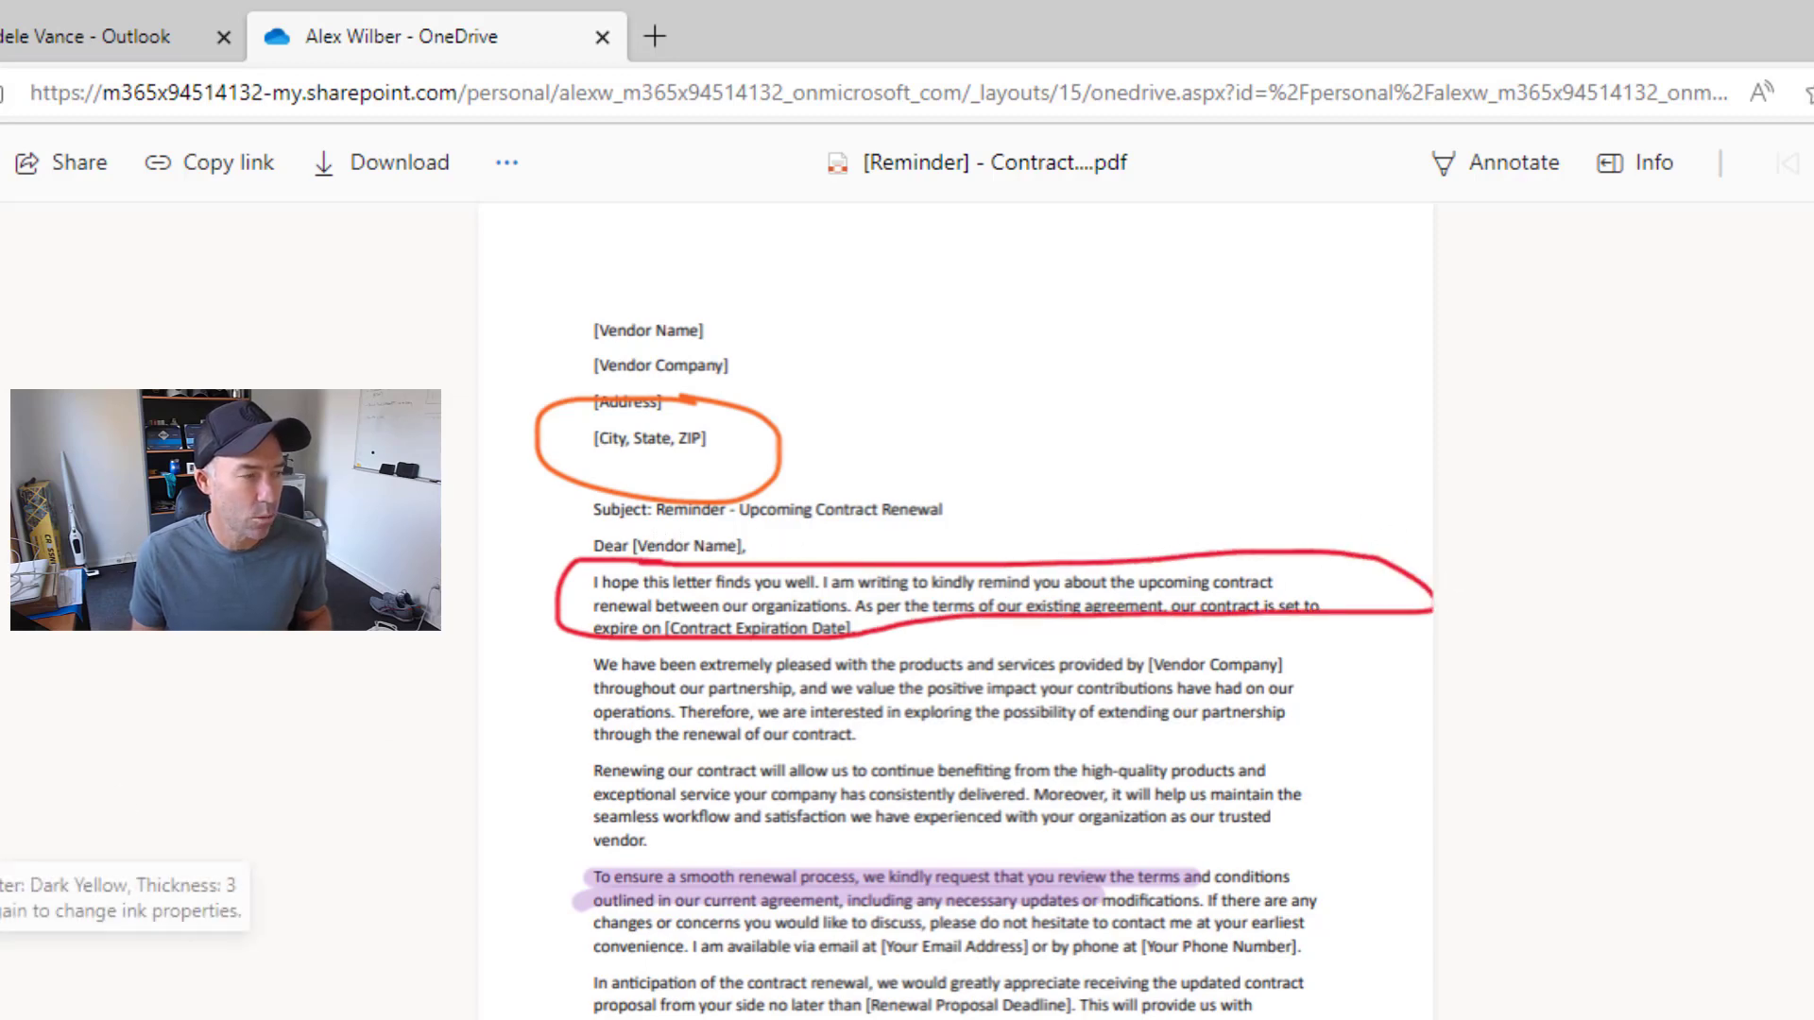
{"action": "left_click", "coordinate": [38, 1006]}
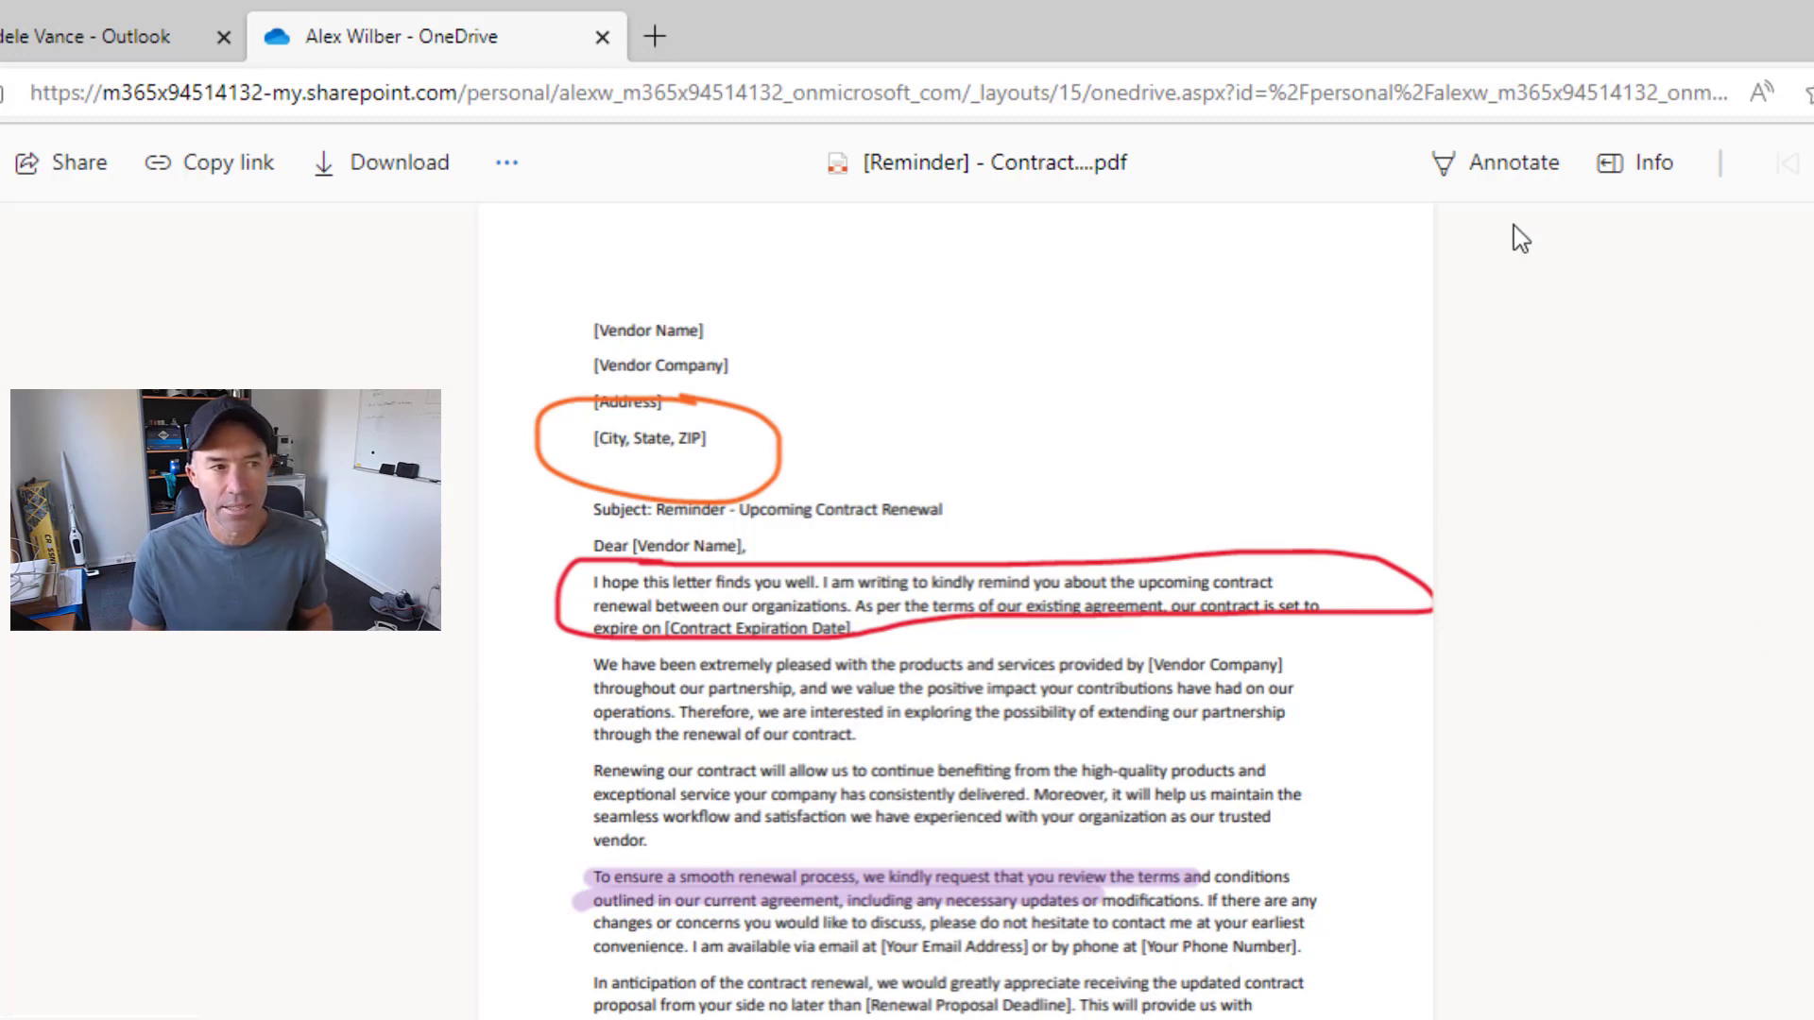
{"action": "left_click", "coordinate": [1471, 172]}
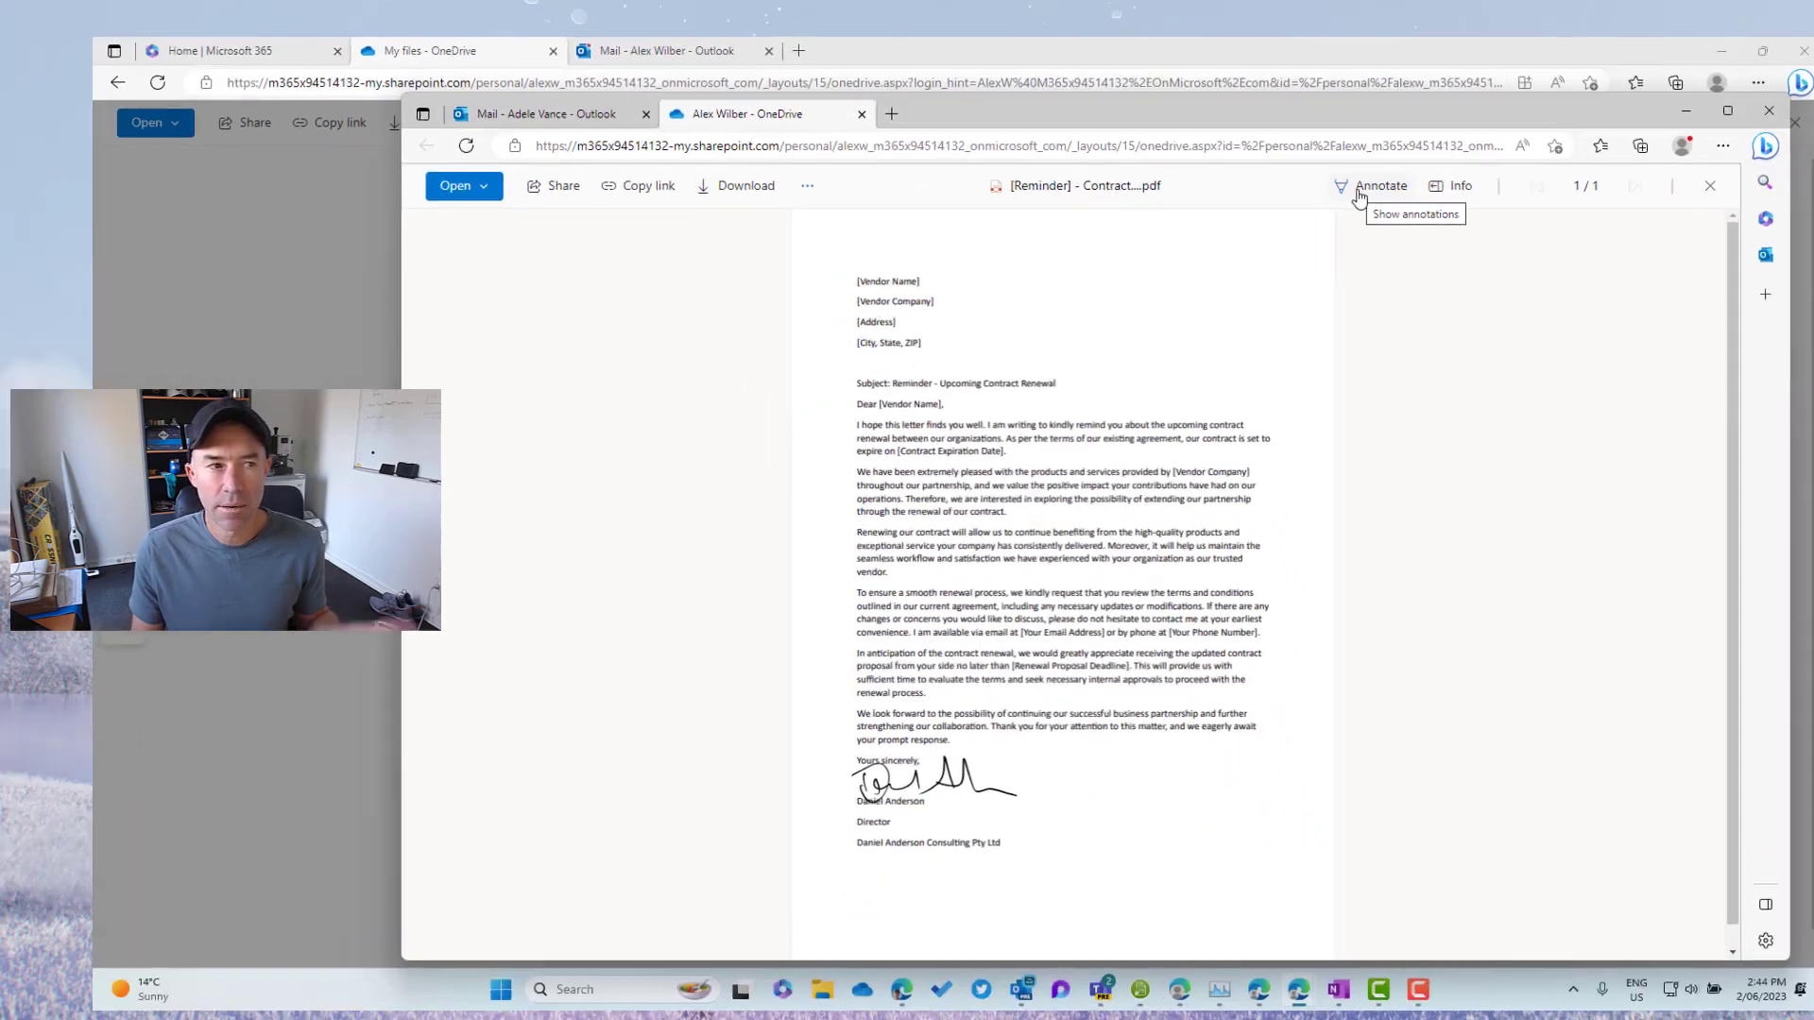
{"action": "left_click", "coordinate": [1360, 192]}
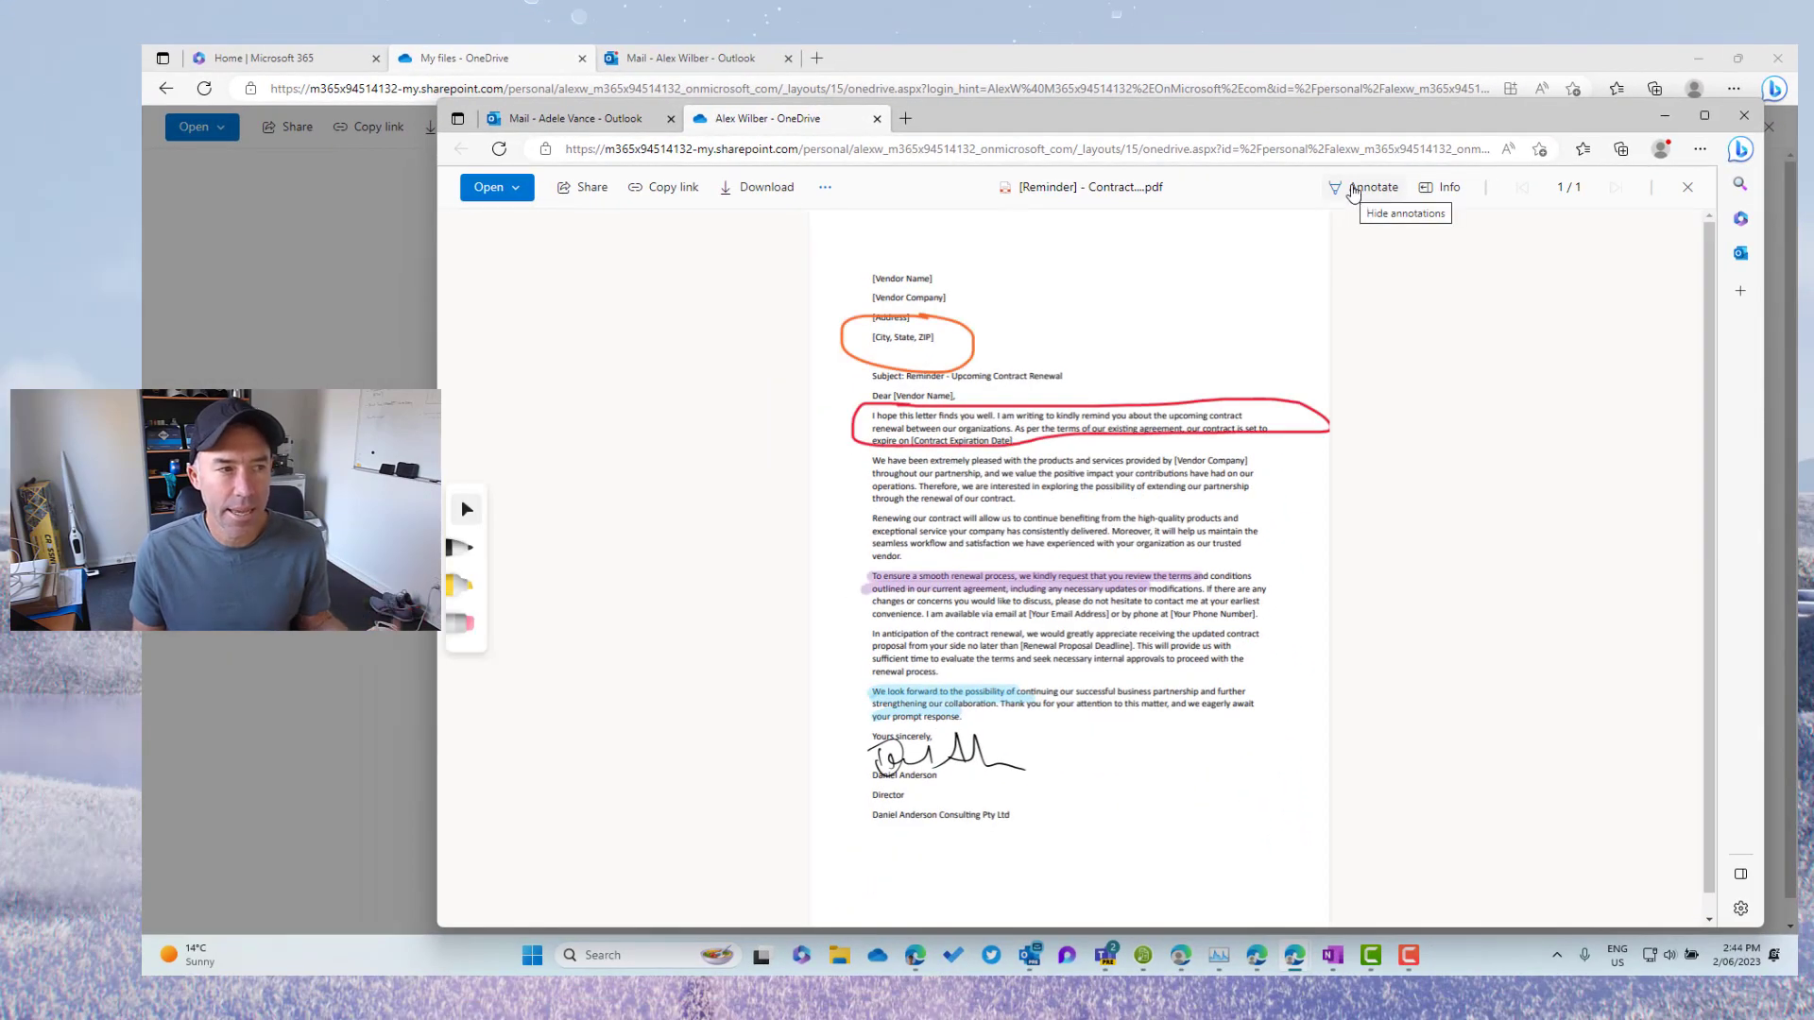
Step: Move the colleague's window aside, dismiss the link-shared confirmation and close the letter
{"action": "left_click", "coordinate": [1353, 191]}
{"action": "left_click_drag", "start_coordinate": [1119, 116], "coordinate": [1810, 180]}
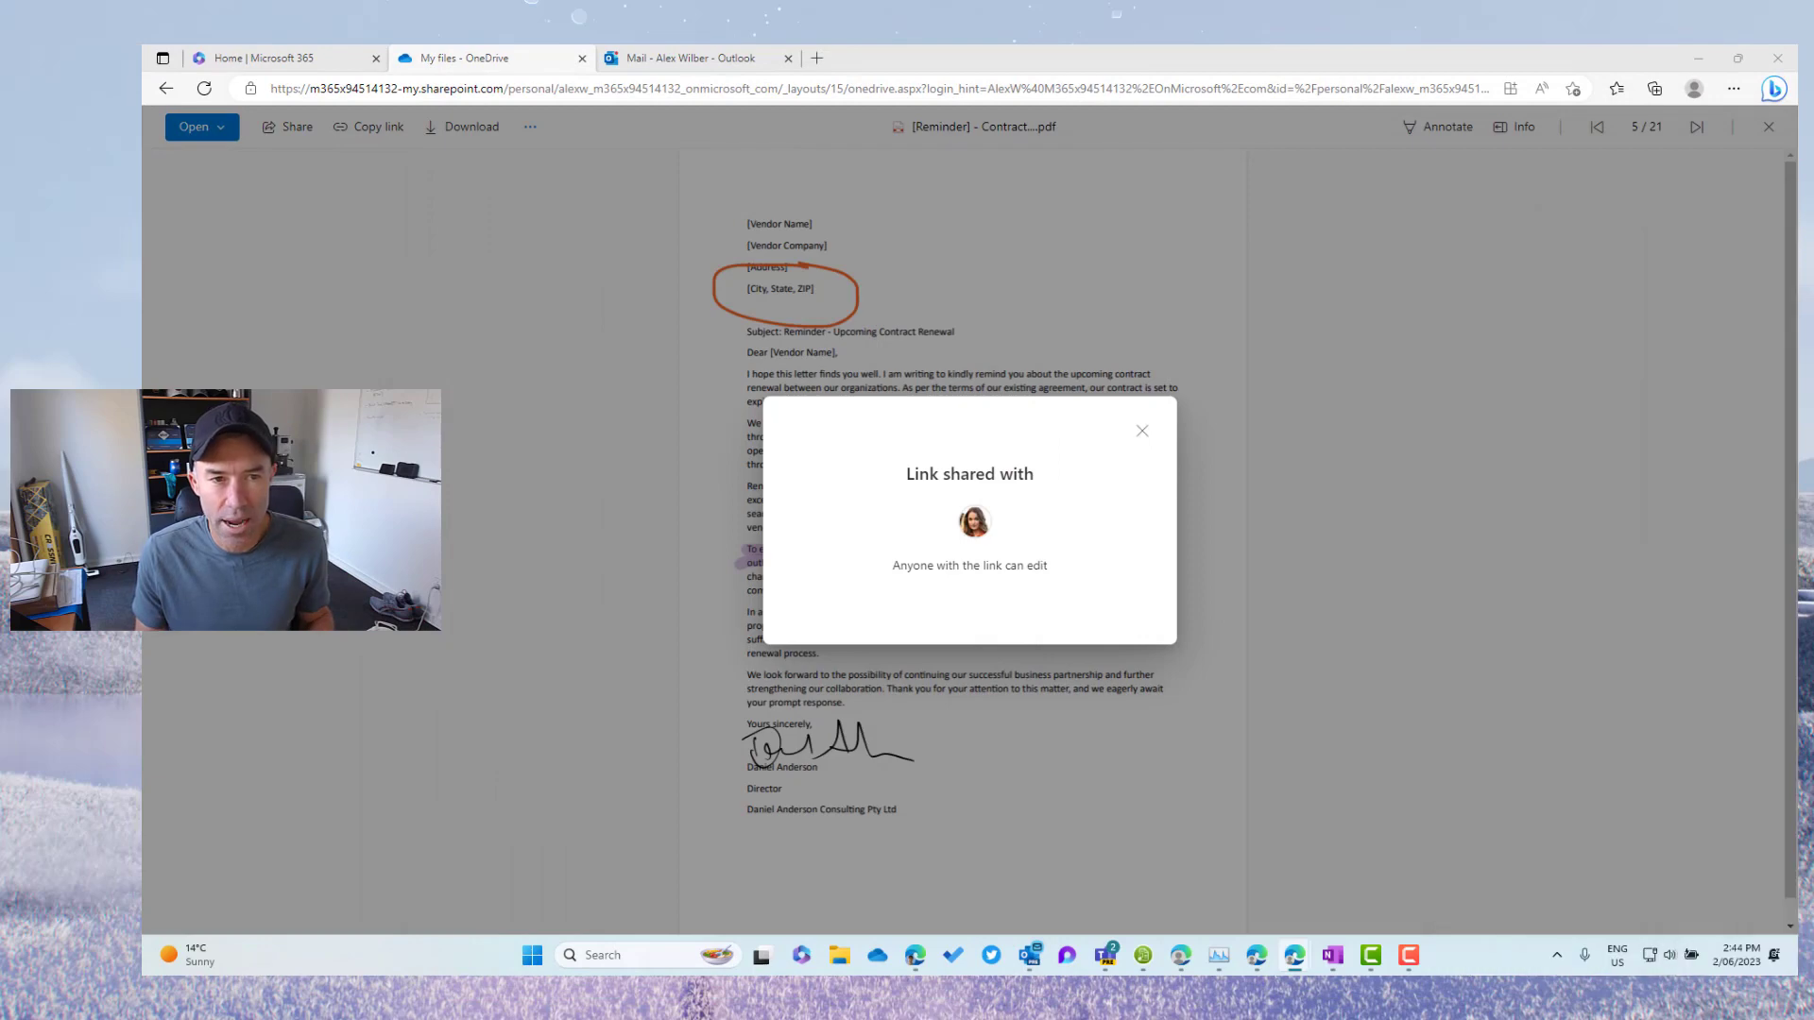
{"action": "left_click", "coordinate": [1142, 431]}
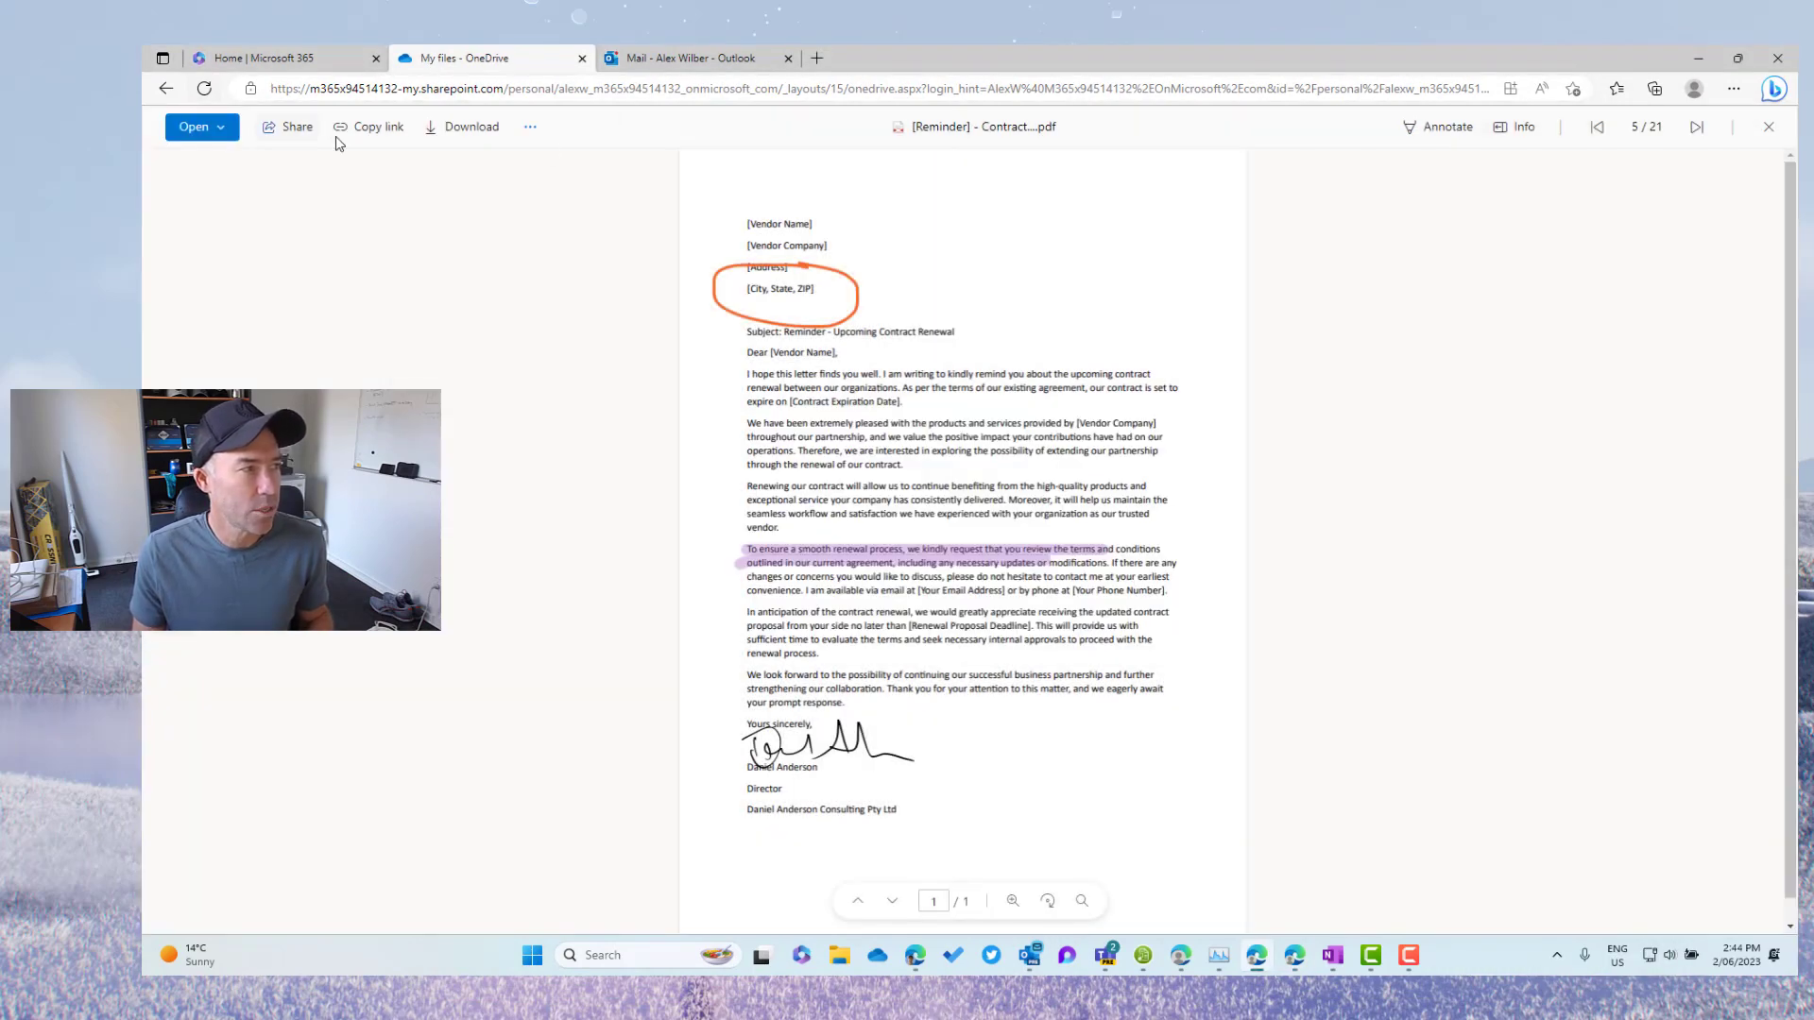
{"action": "left_click", "coordinate": [1767, 130]}
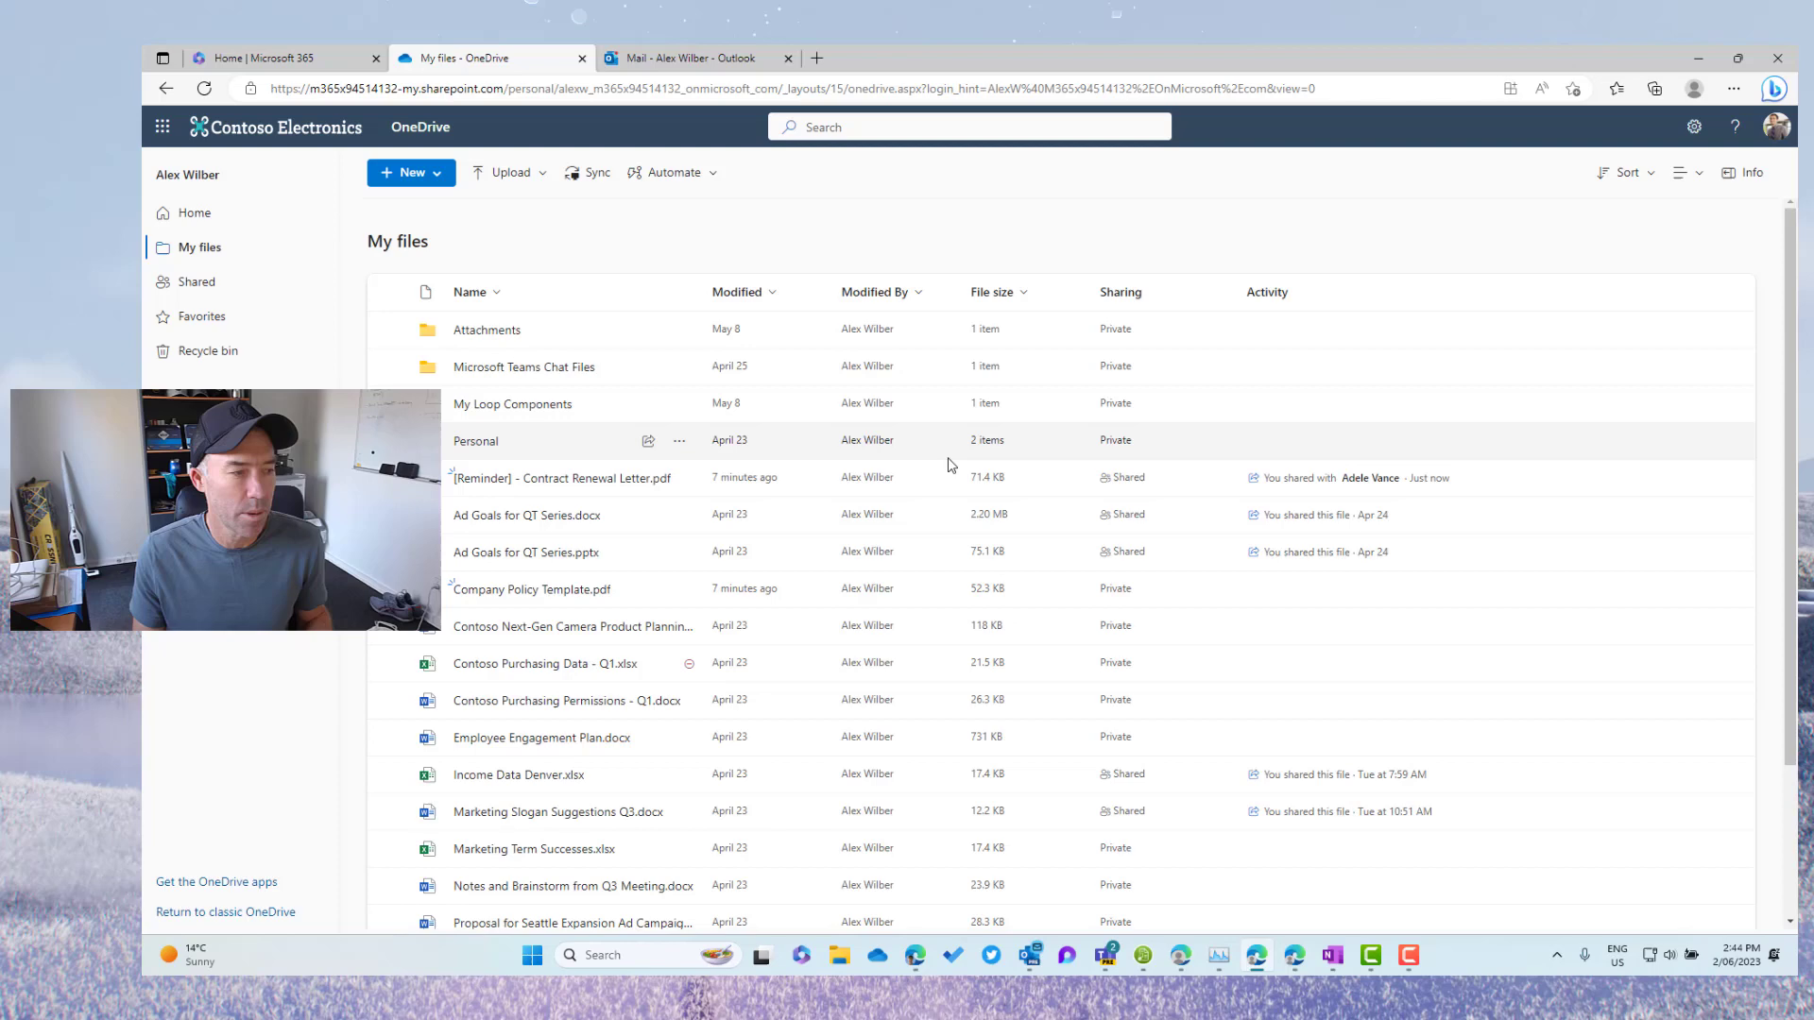
Step: Reopen the contract renewal letter and toggle Annotate to show both users' ink marks
{"action": "left_click", "coordinate": [548, 479]}
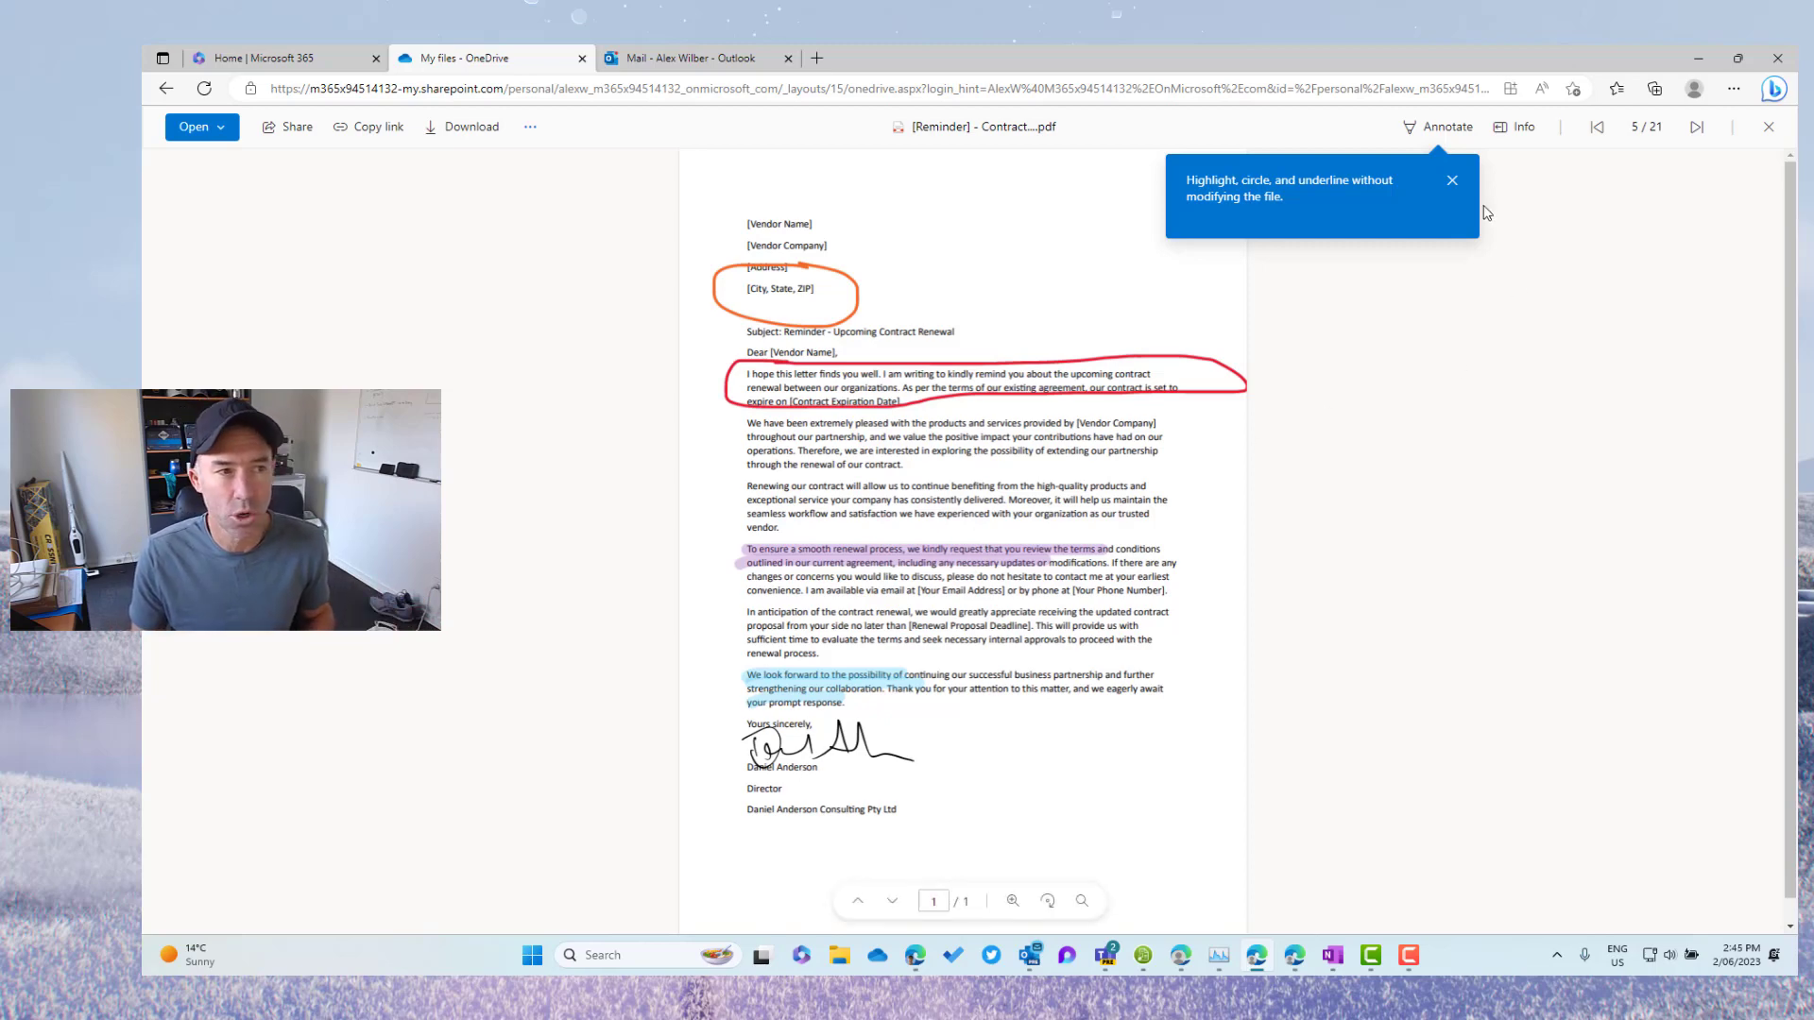
{"action": "left_click", "coordinate": [1448, 133]}
{"action": "left_click", "coordinate": [1446, 131]}
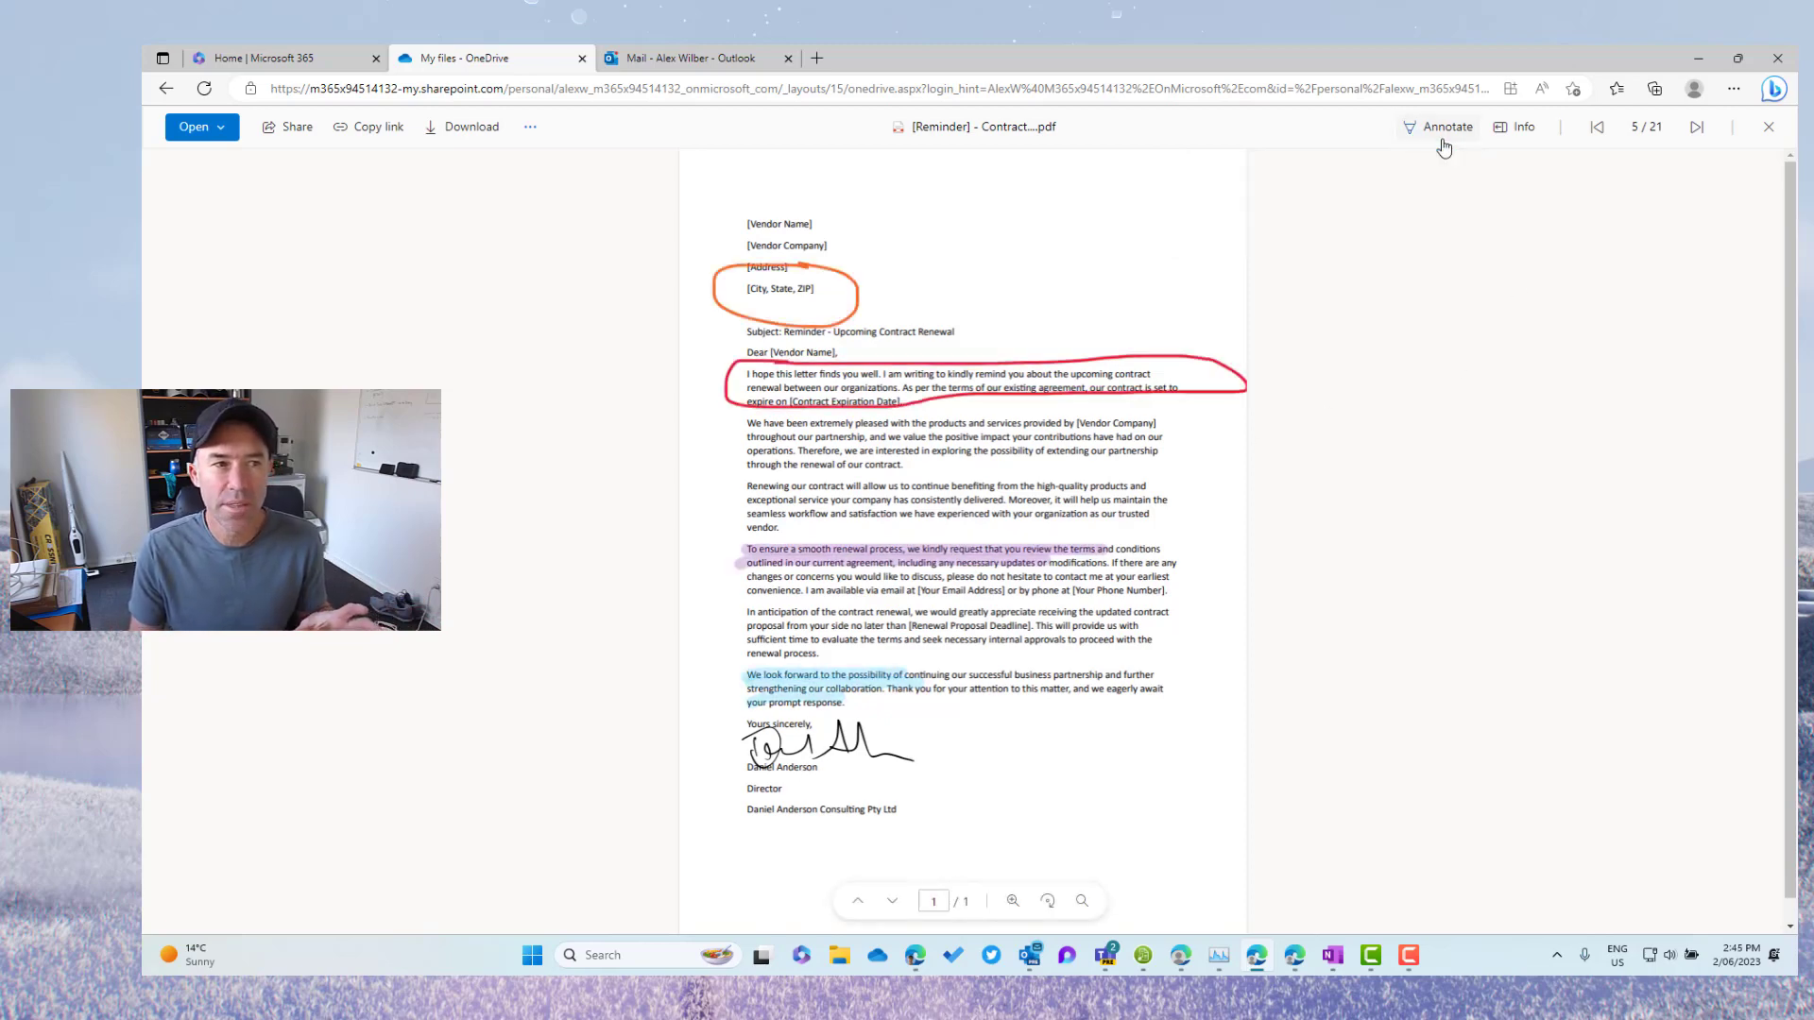
{"action": "left_click", "coordinate": [1444, 144]}
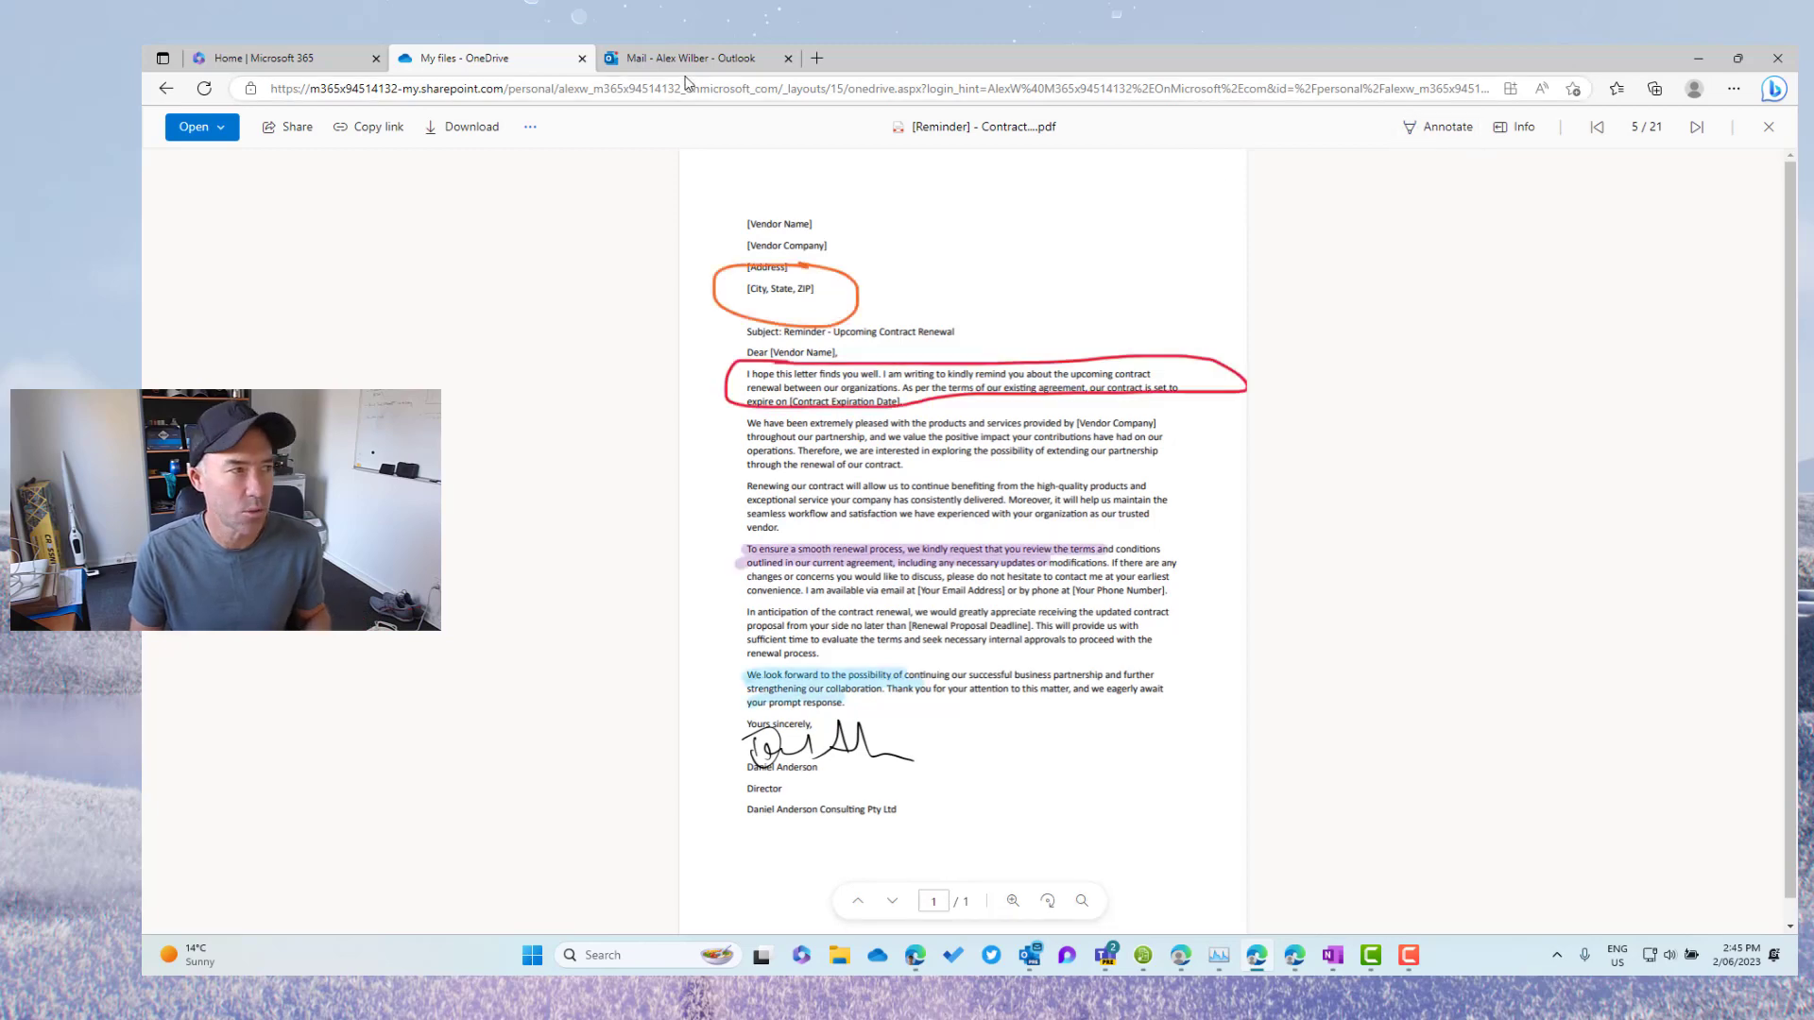
Step: Close the letter and open Company Policy Template.pdf in annotation mode
{"action": "left_click", "coordinate": [276, 60]}
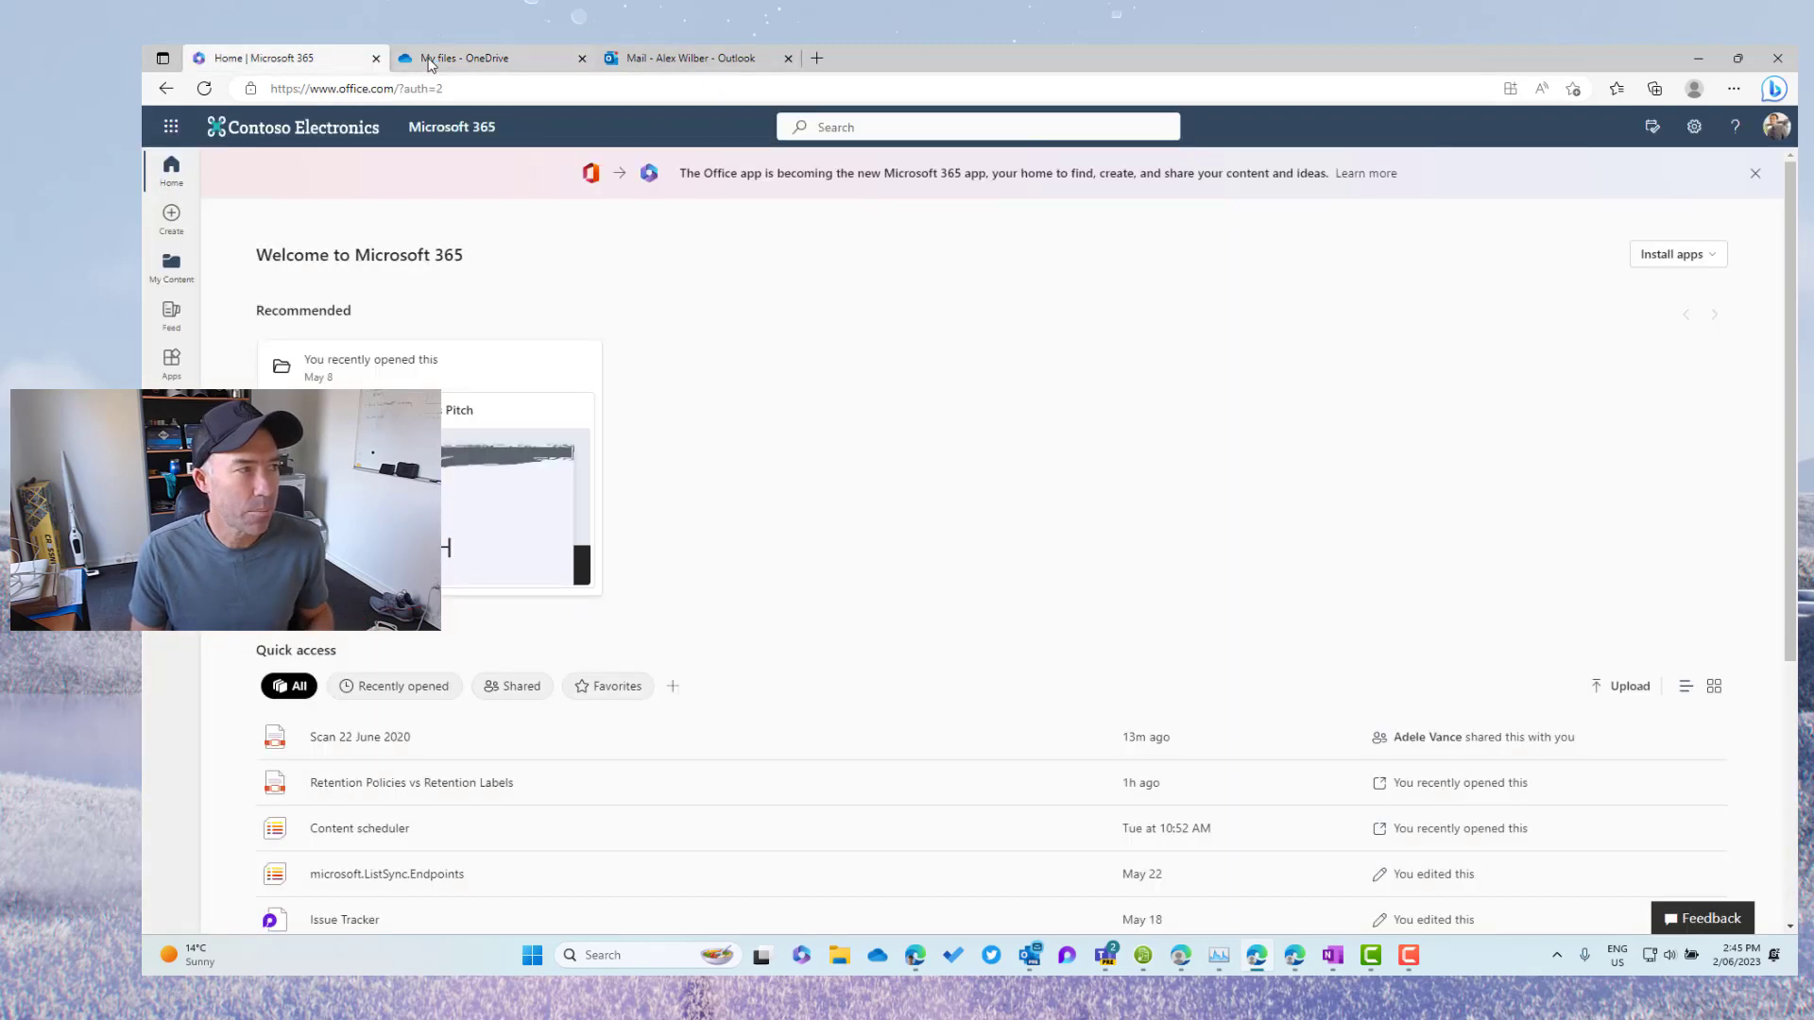
{"action": "left_click", "coordinate": [468, 59]}
{"action": "left_click", "coordinate": [1768, 133]}
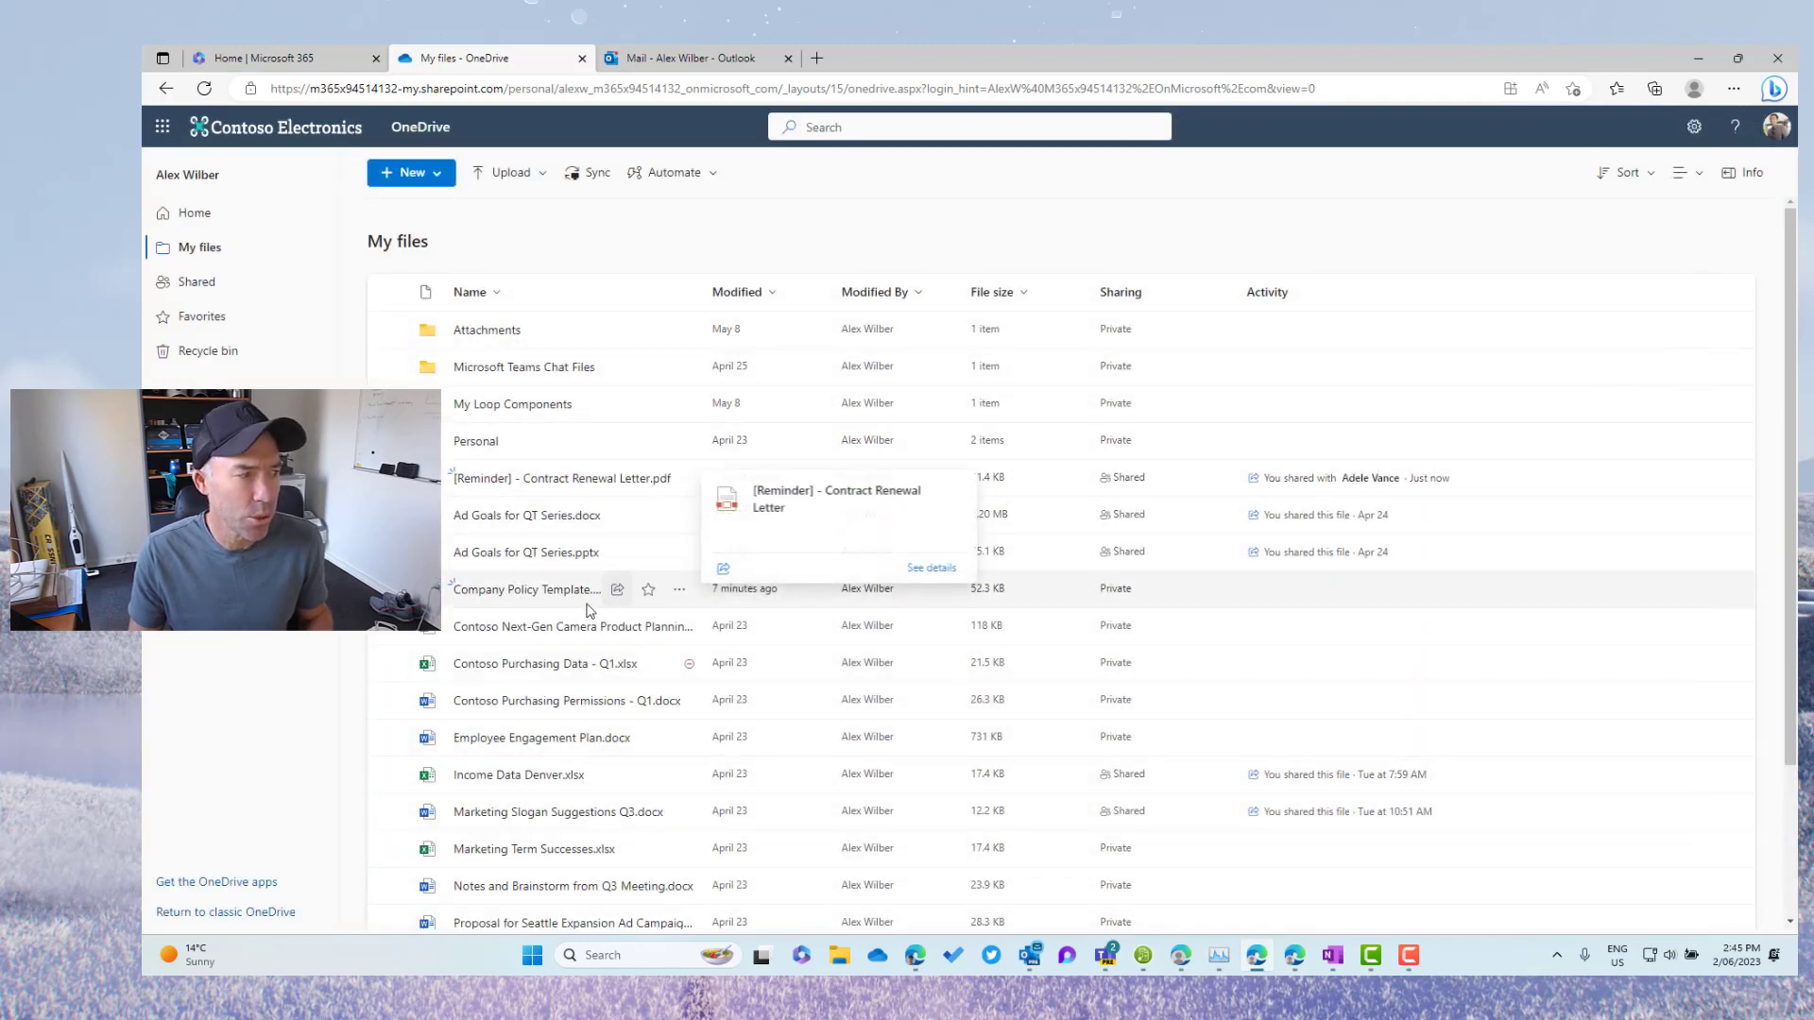
{"action": "left_click", "coordinate": [541, 596]}
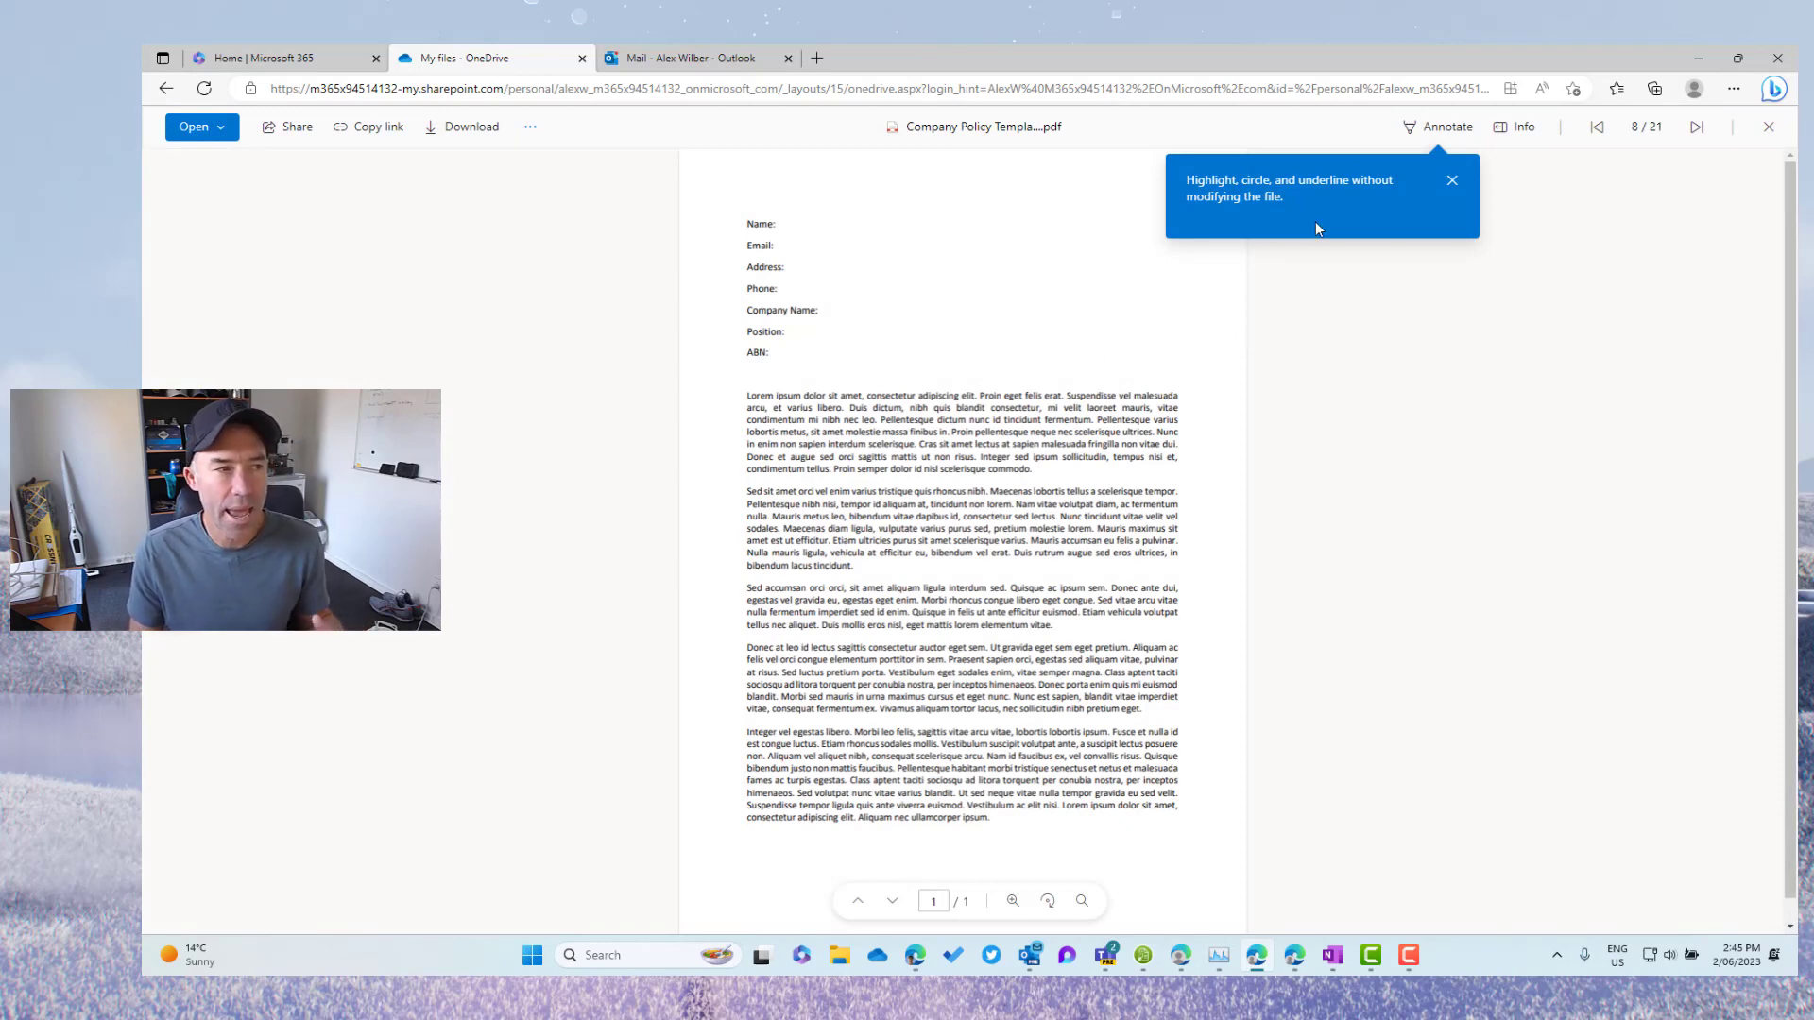
{"action": "left_click", "coordinate": [1421, 132]}
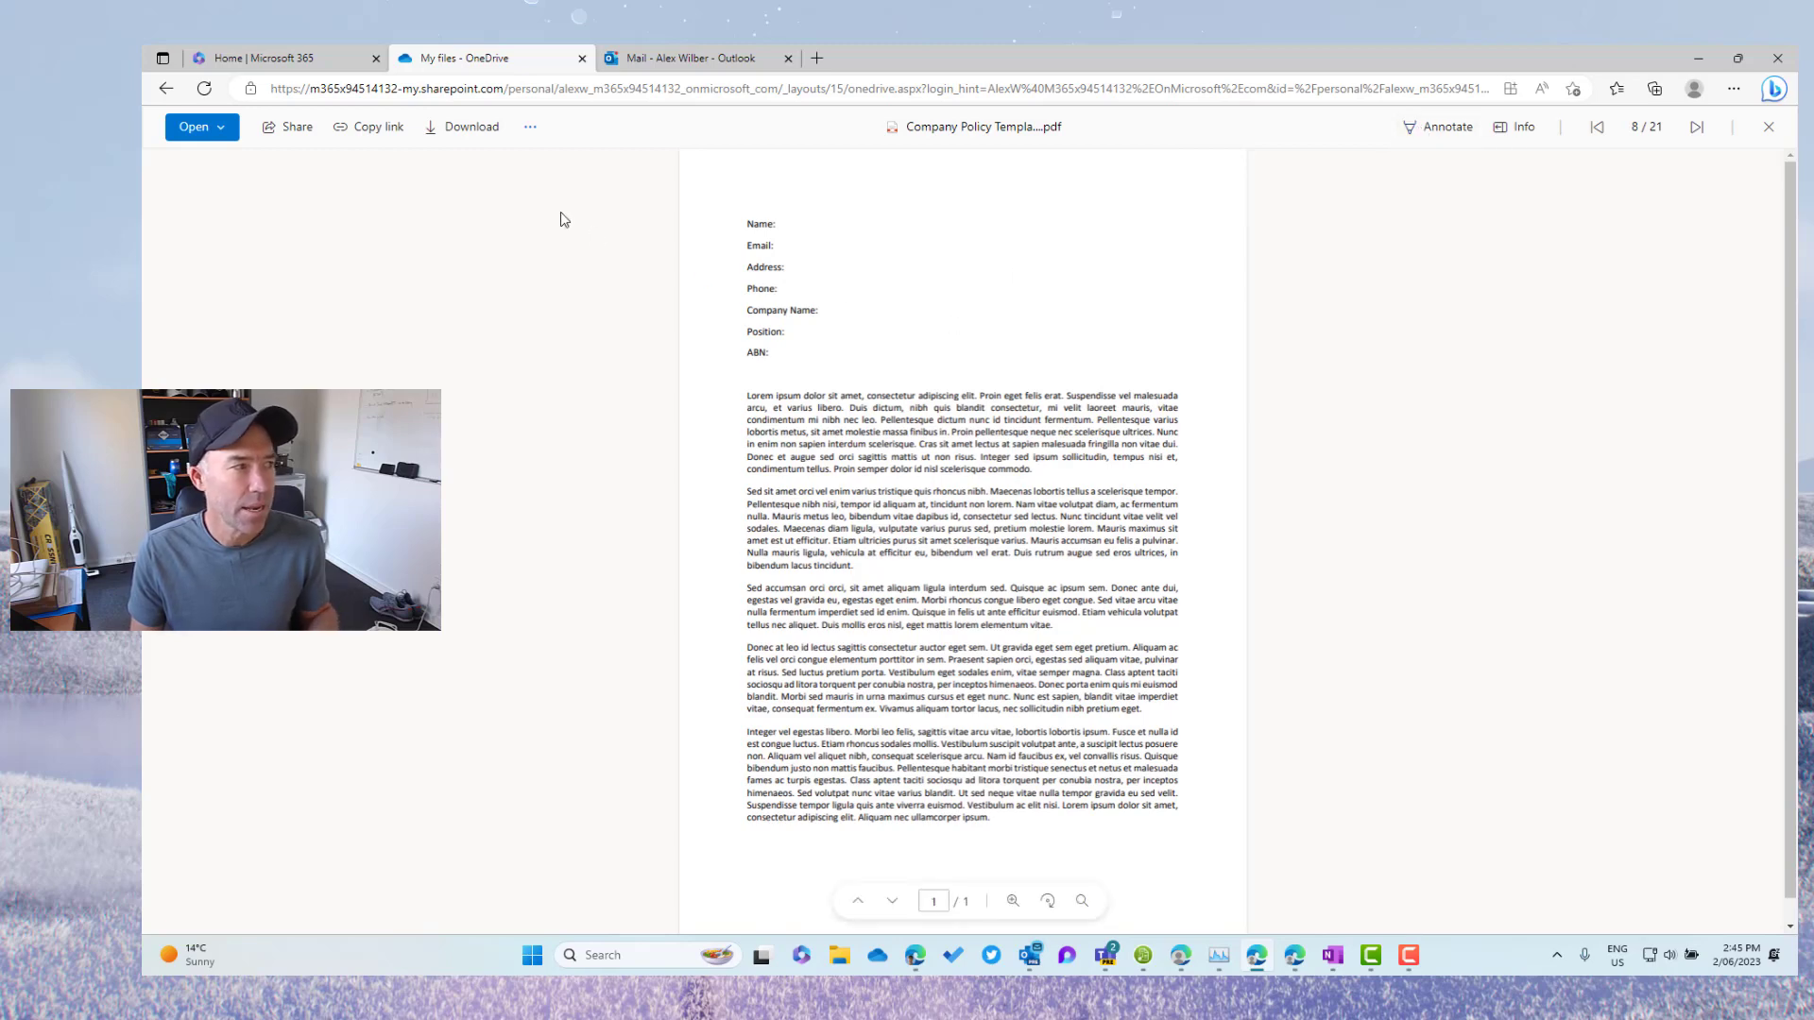
Step: Share the template with the suggested colleague set to Can view and send the invitation
{"action": "left_click", "coordinate": [293, 129]}
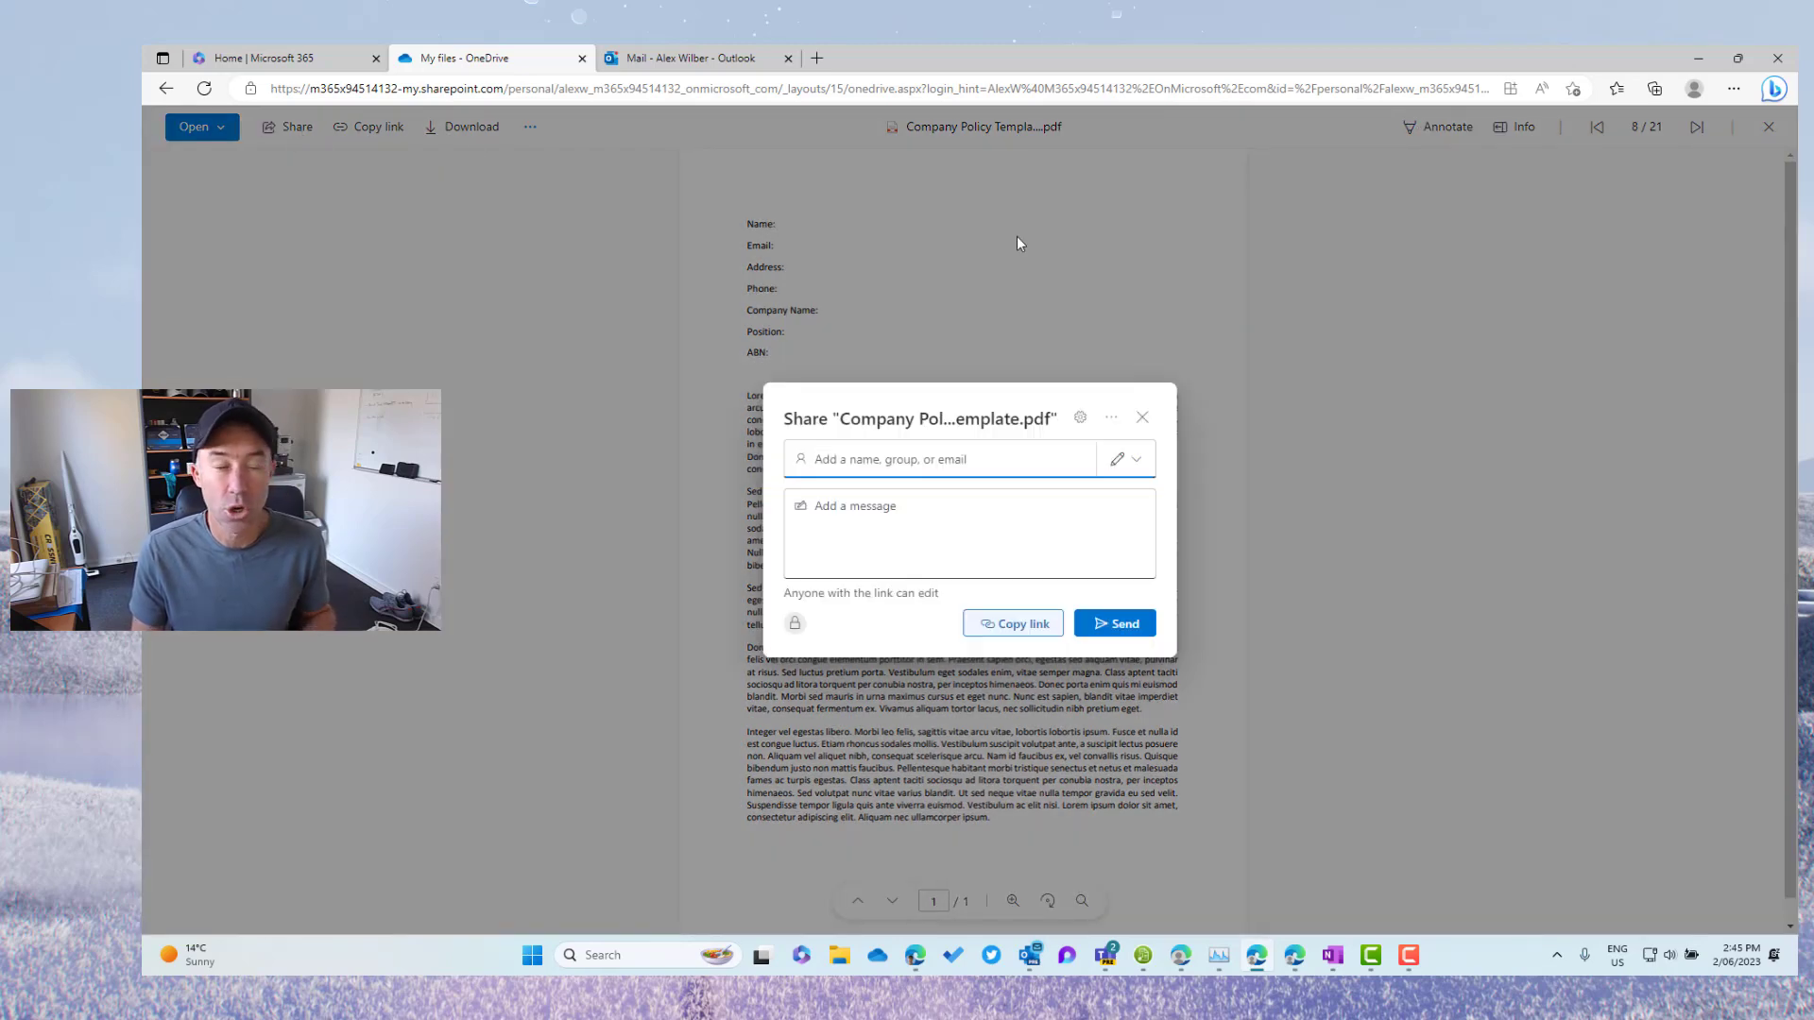
{"action": "left_click", "coordinate": [960, 458]}
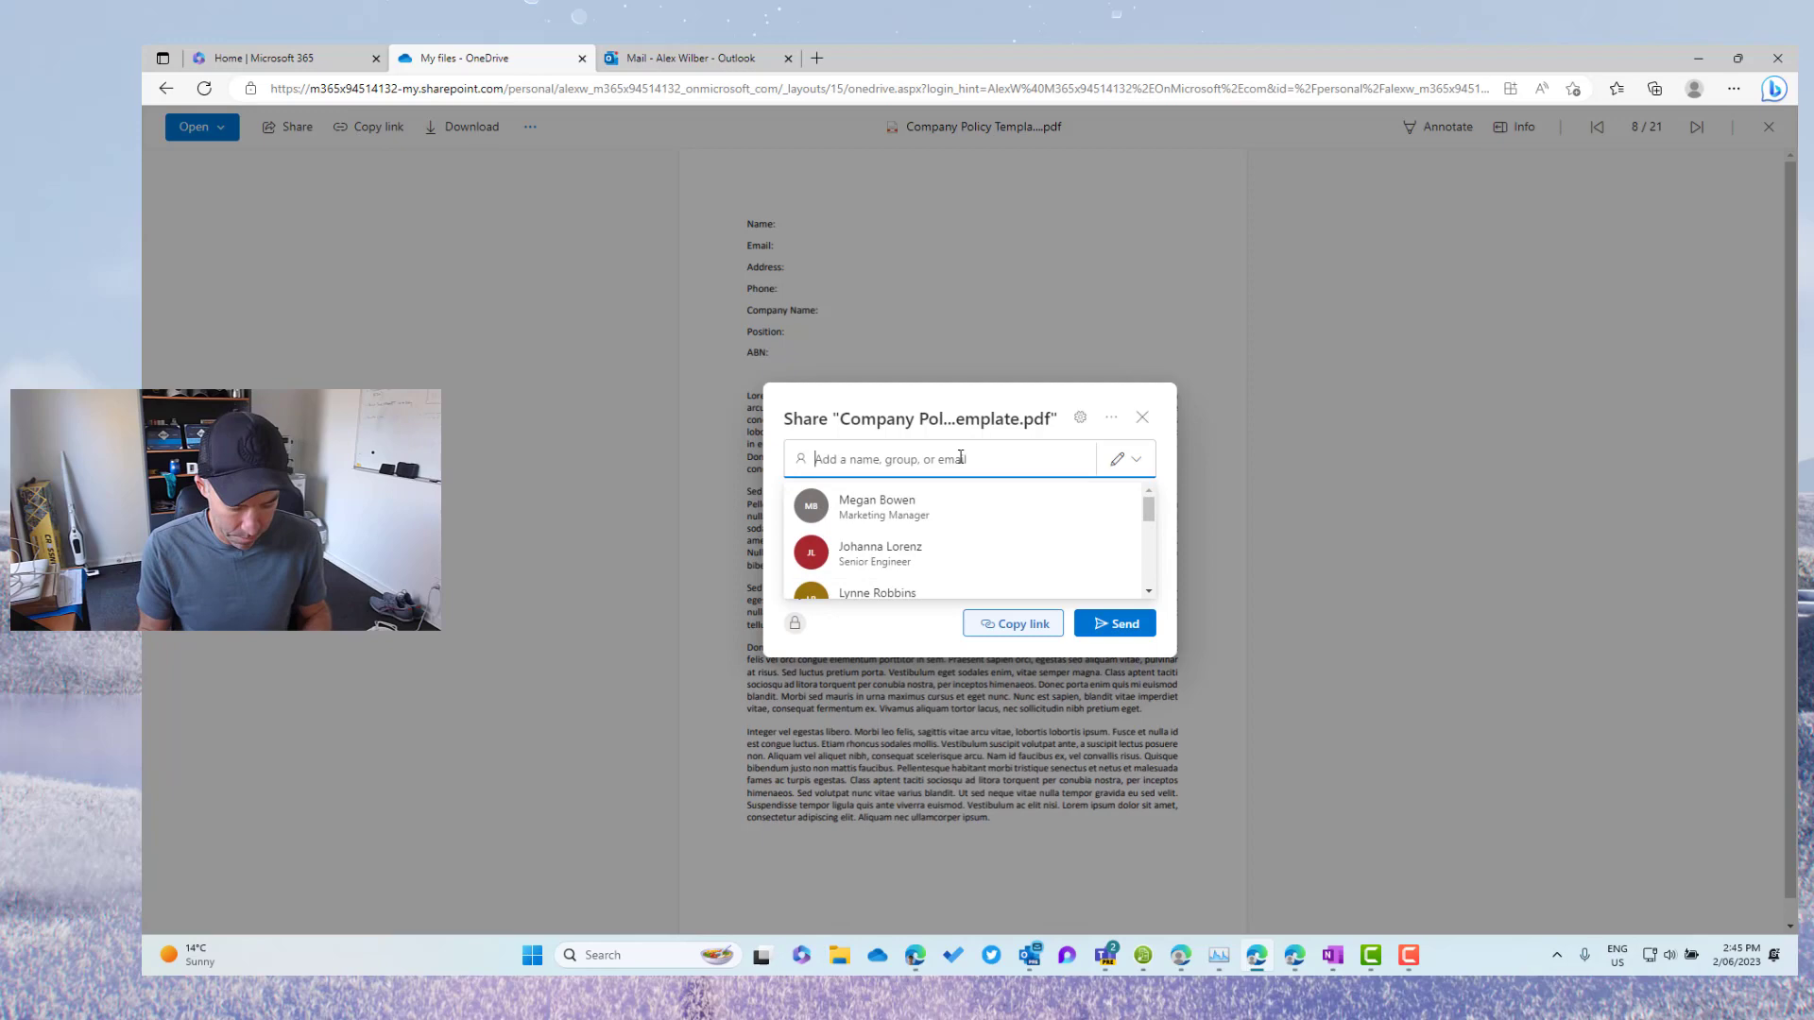
{"action": "type", "text": "adel"}
{"action": "left_click", "coordinate": [932, 510]}
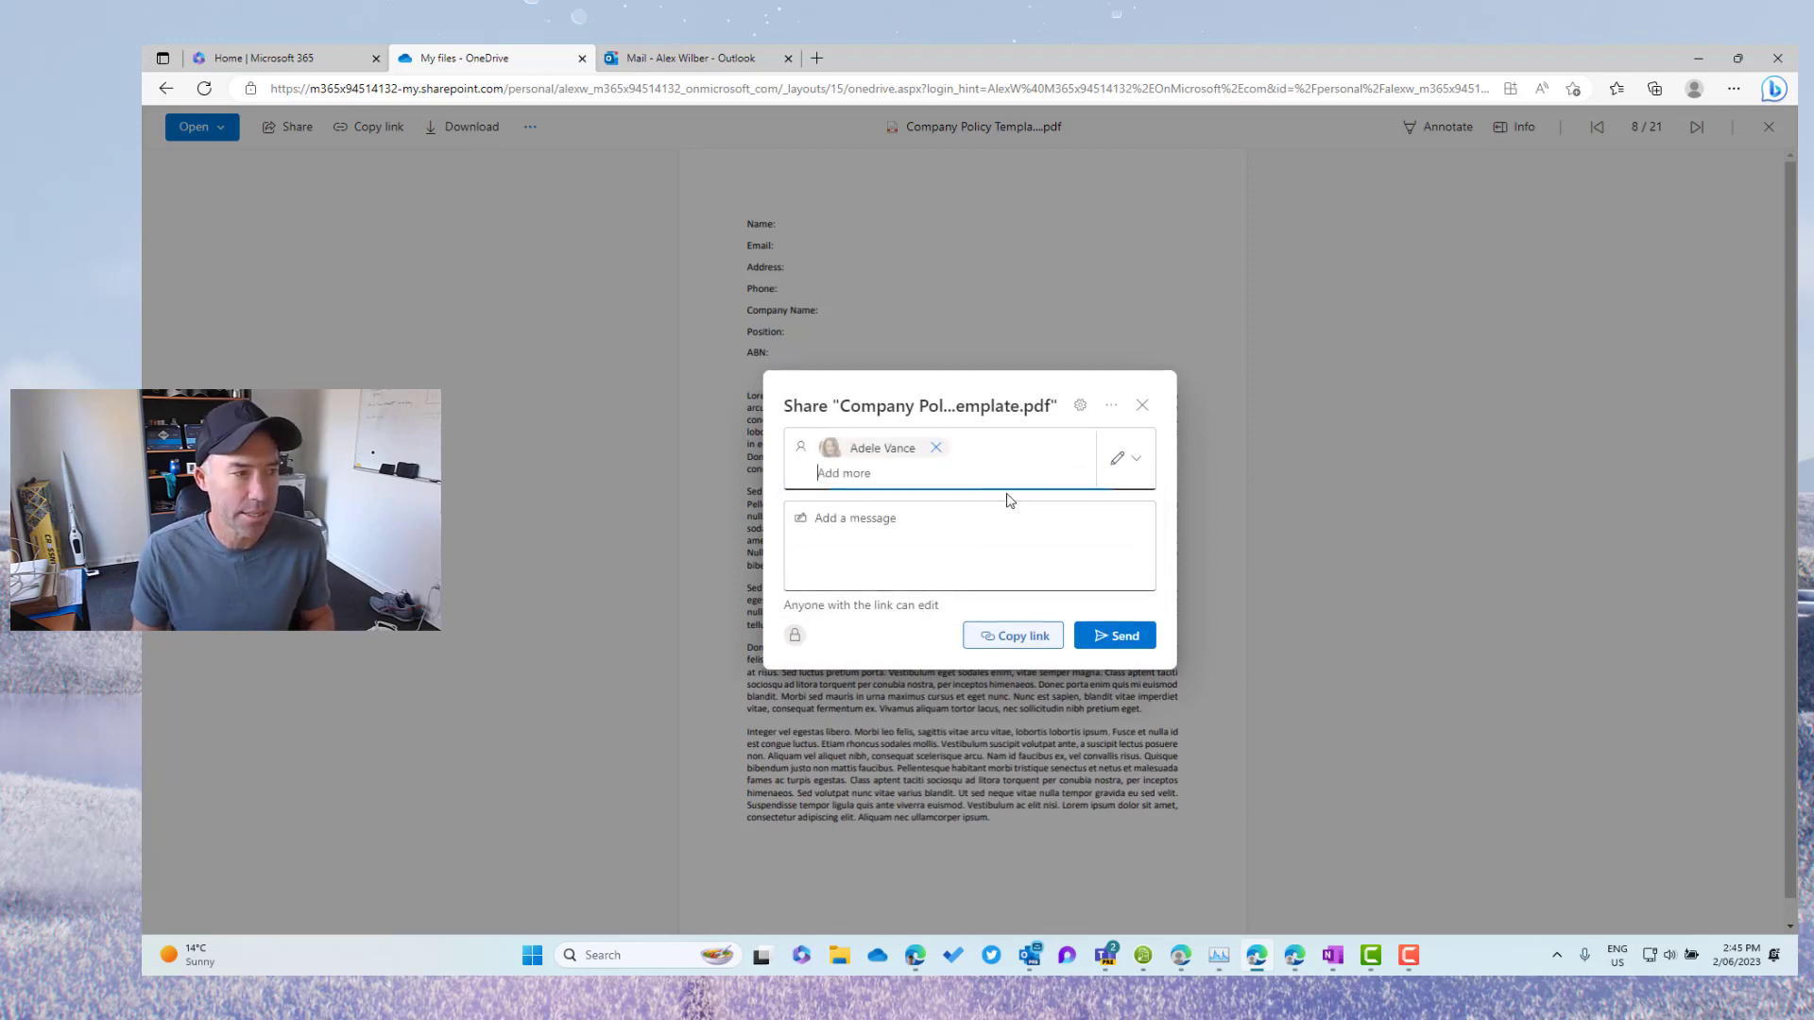
{"action": "left_click", "coordinate": [1125, 459]}
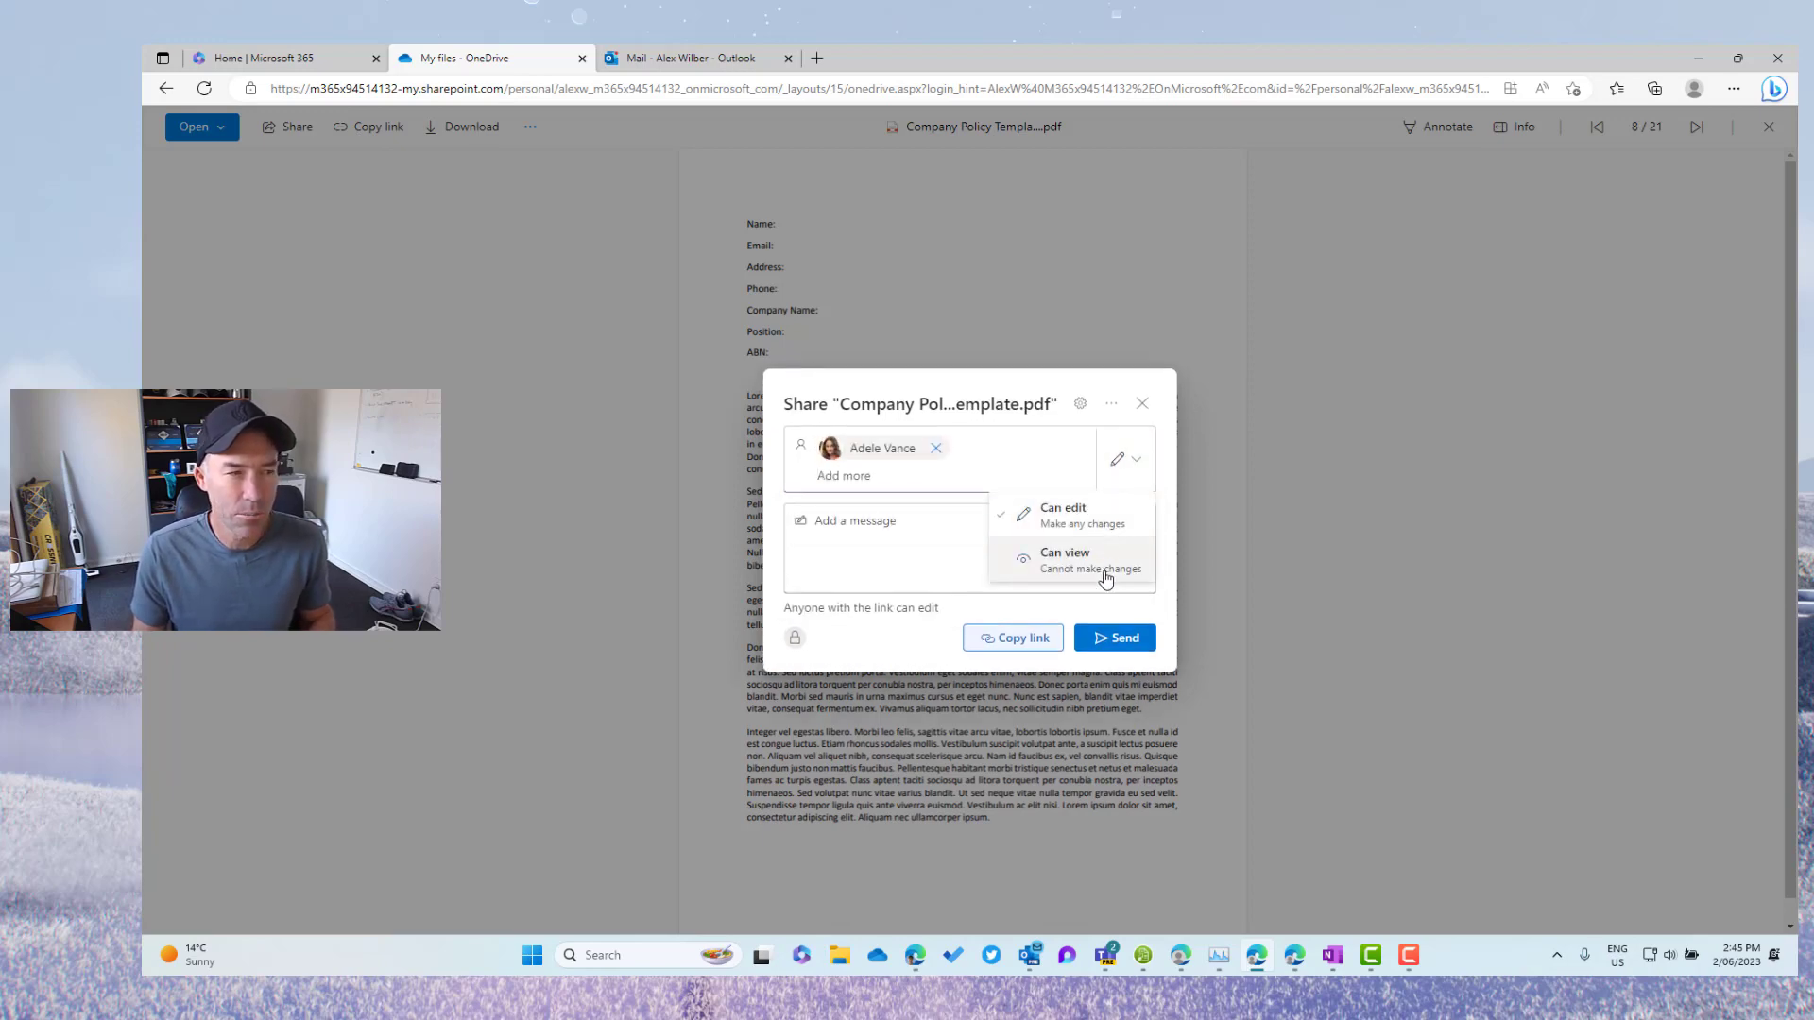
{"action": "left_click", "coordinate": [1085, 570]}
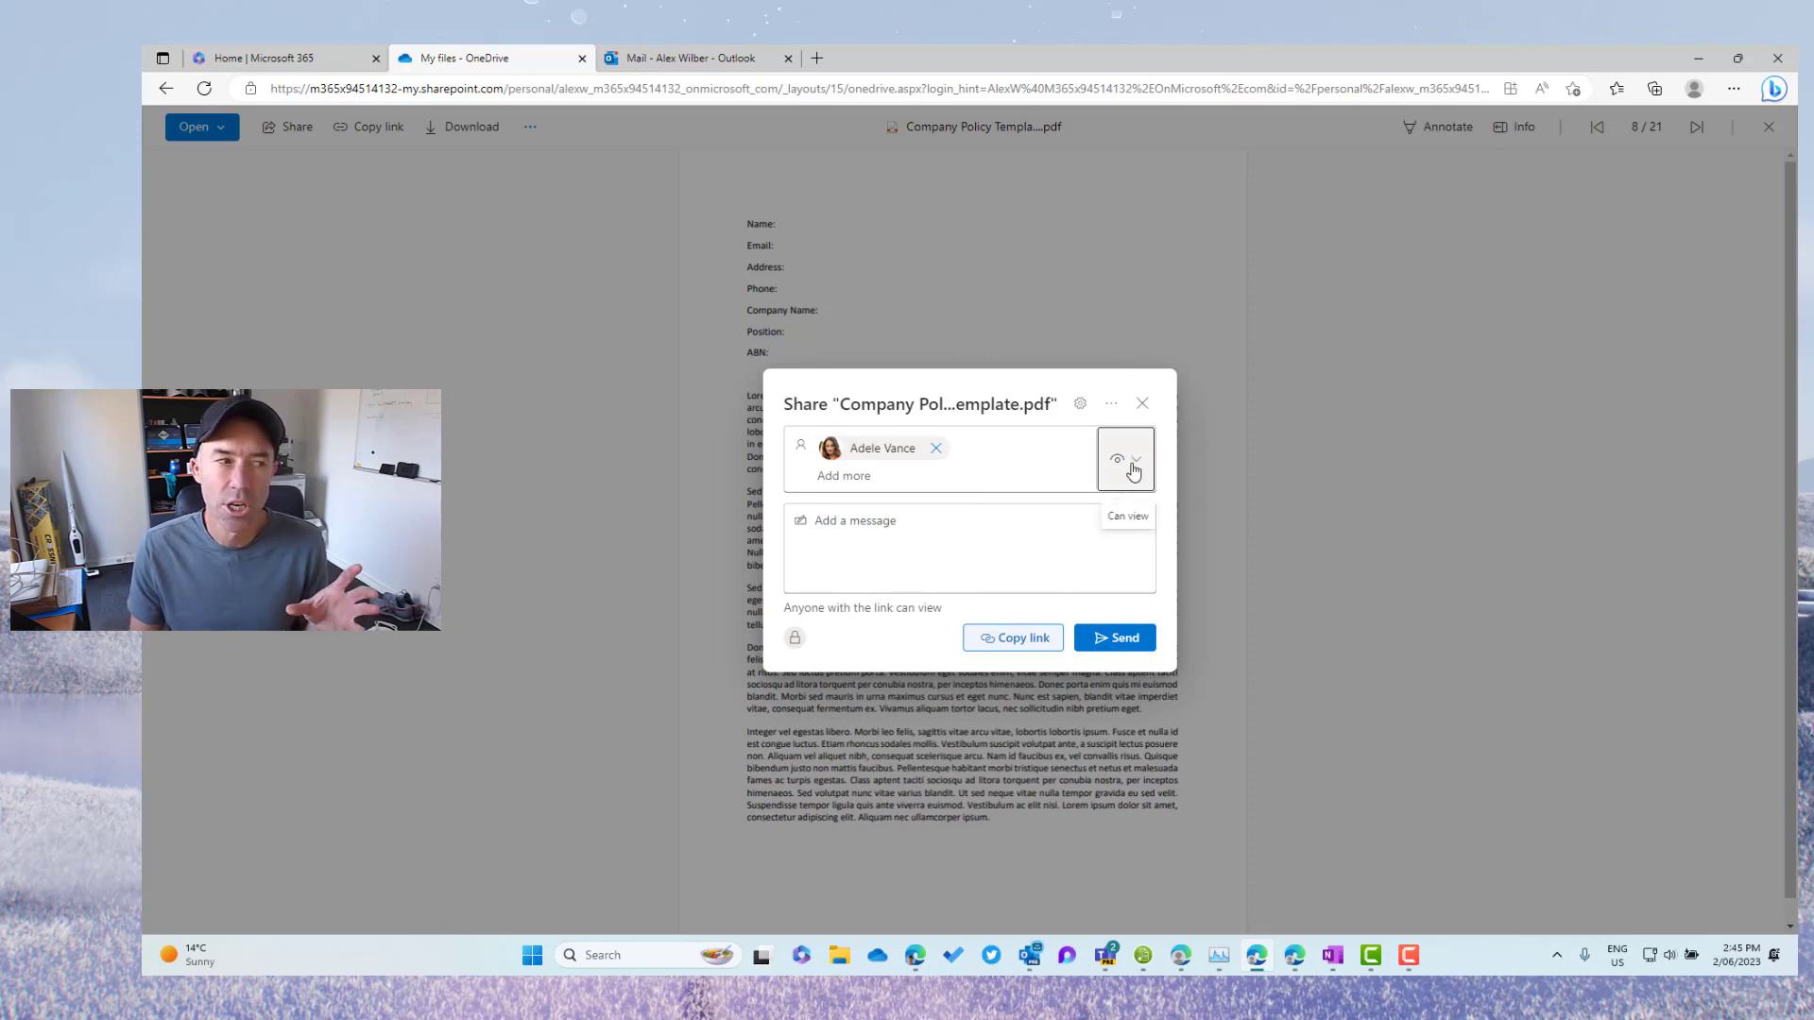
{"action": "left_click", "coordinate": [1117, 639]}
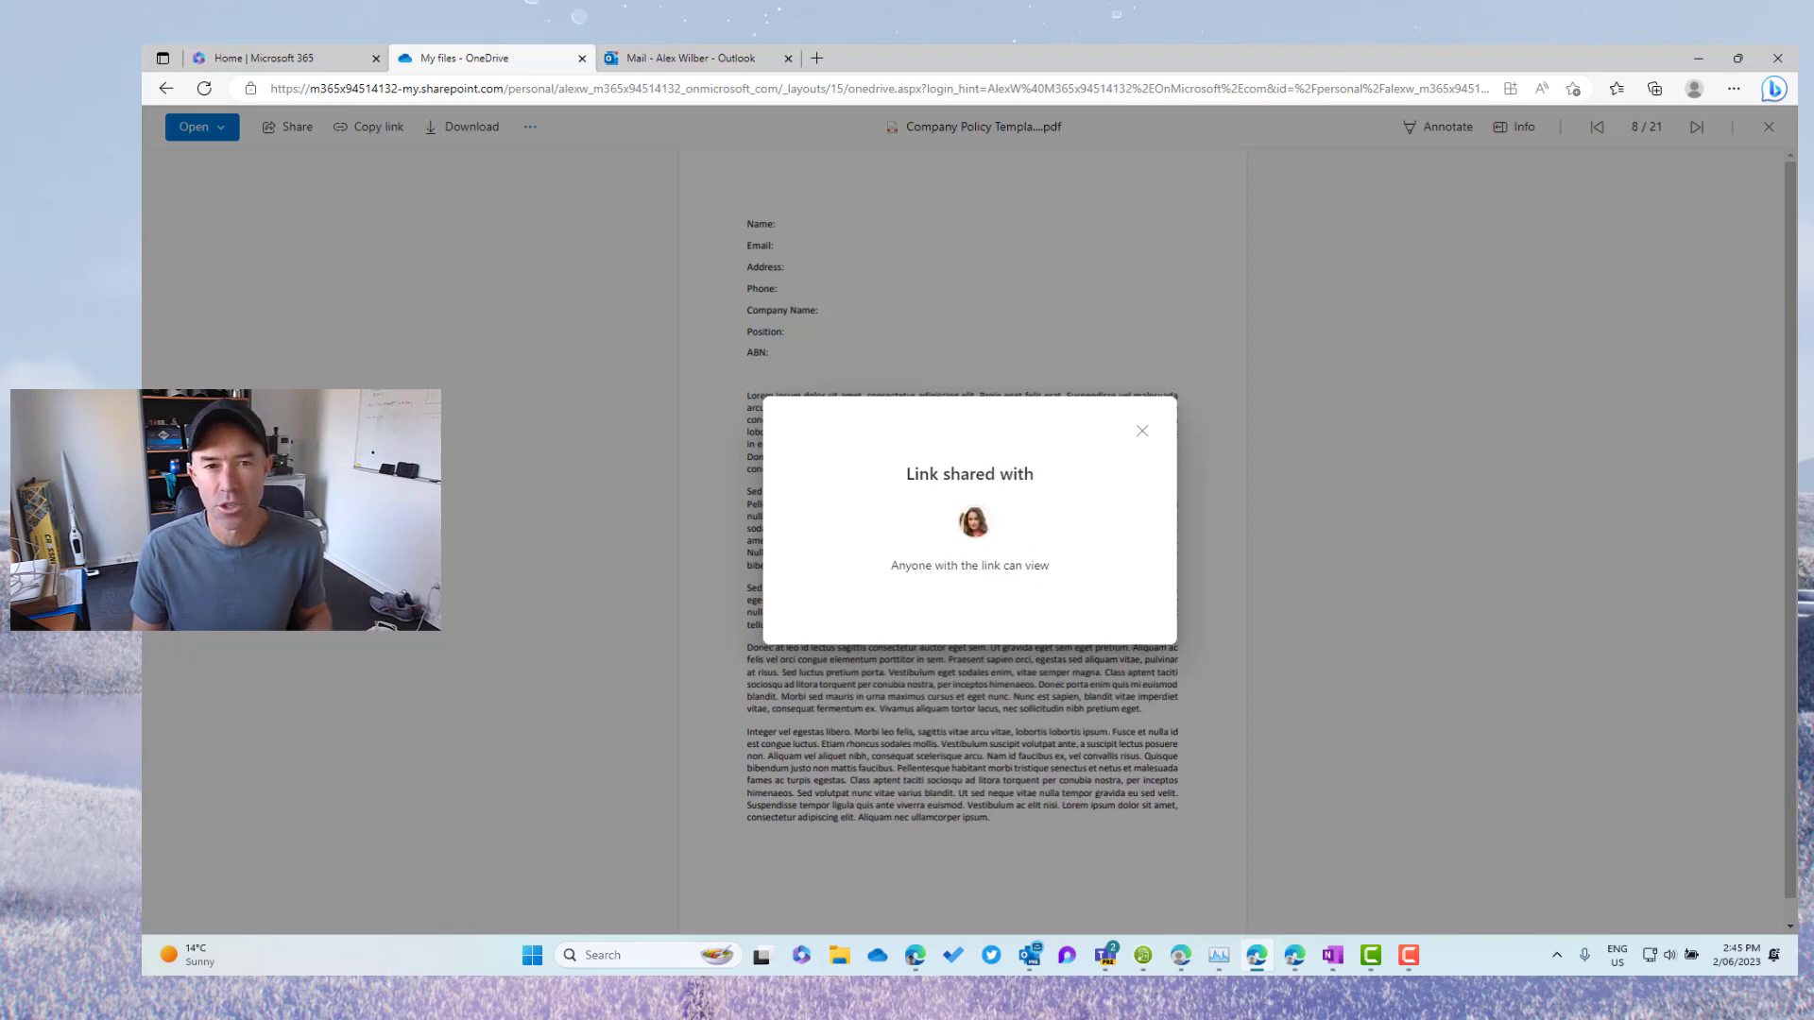
{"action": "left_click", "coordinate": [1142, 431]}
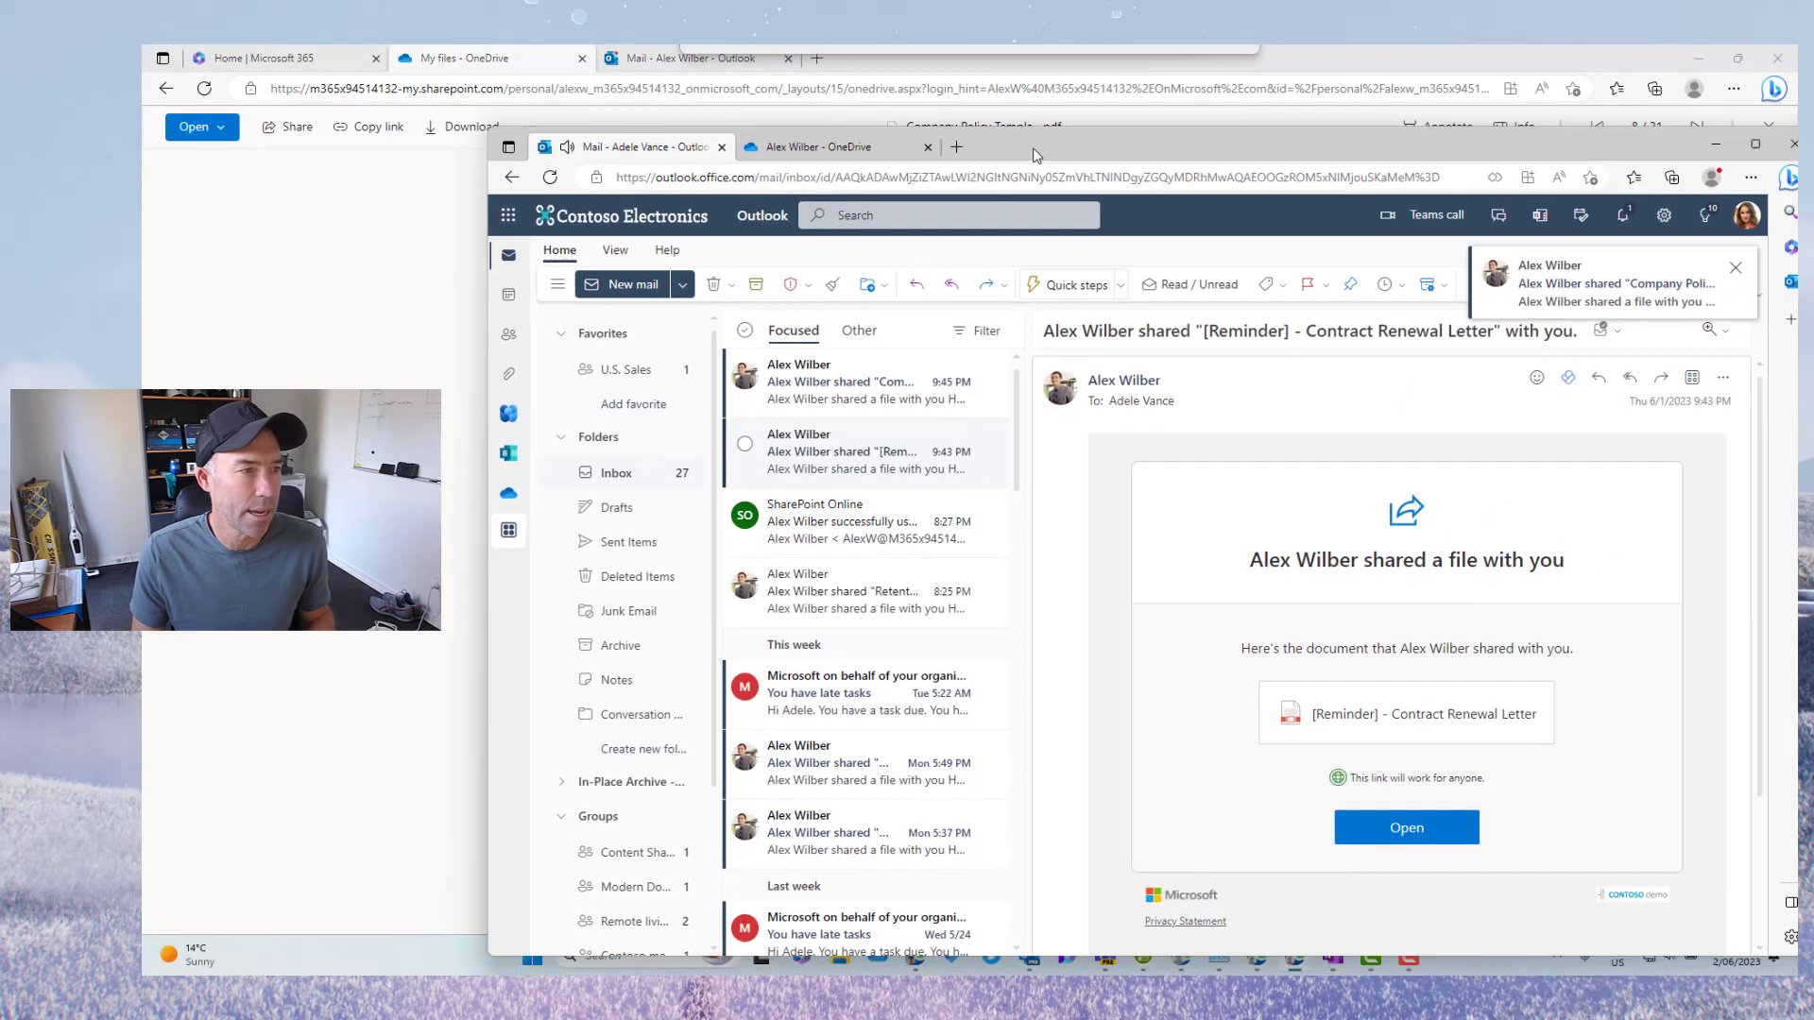
Step: Open Company Policy Template.pdf from the share email with Annotate on, then move the recipient's window aside
{"action": "left_click", "coordinate": [774, 378]}
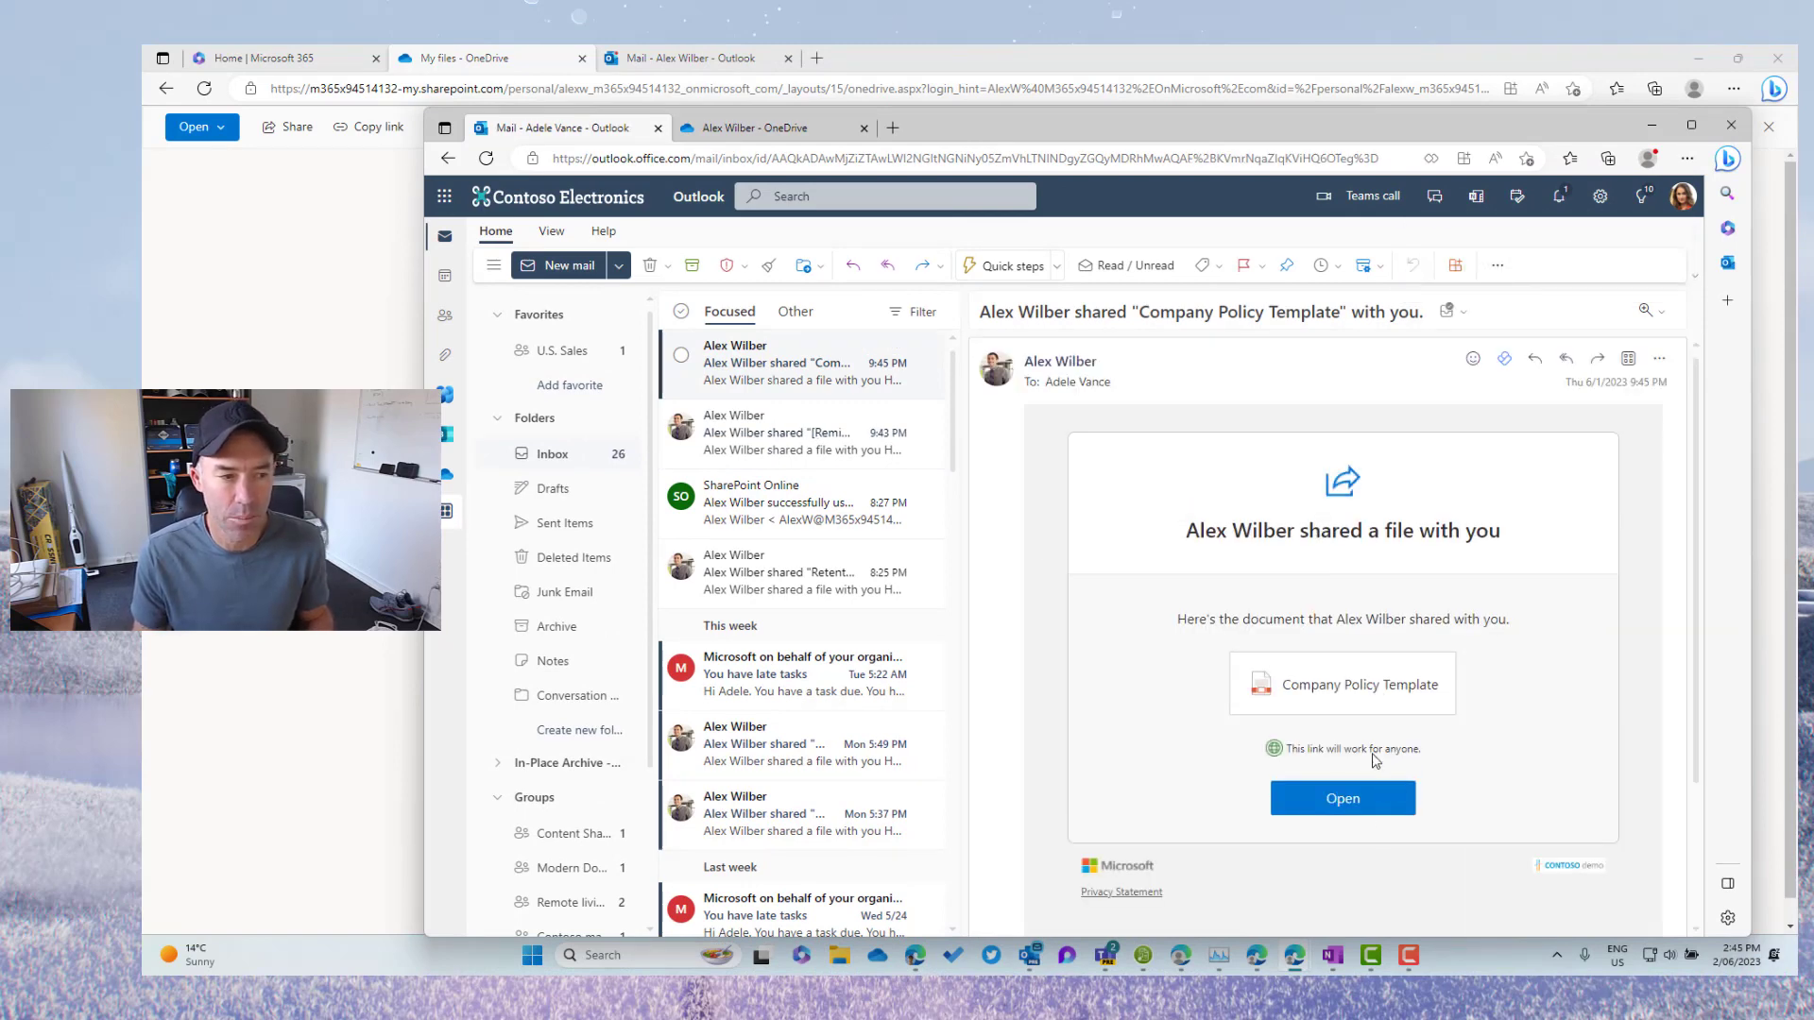
{"action": "left_click", "coordinate": [1367, 801]}
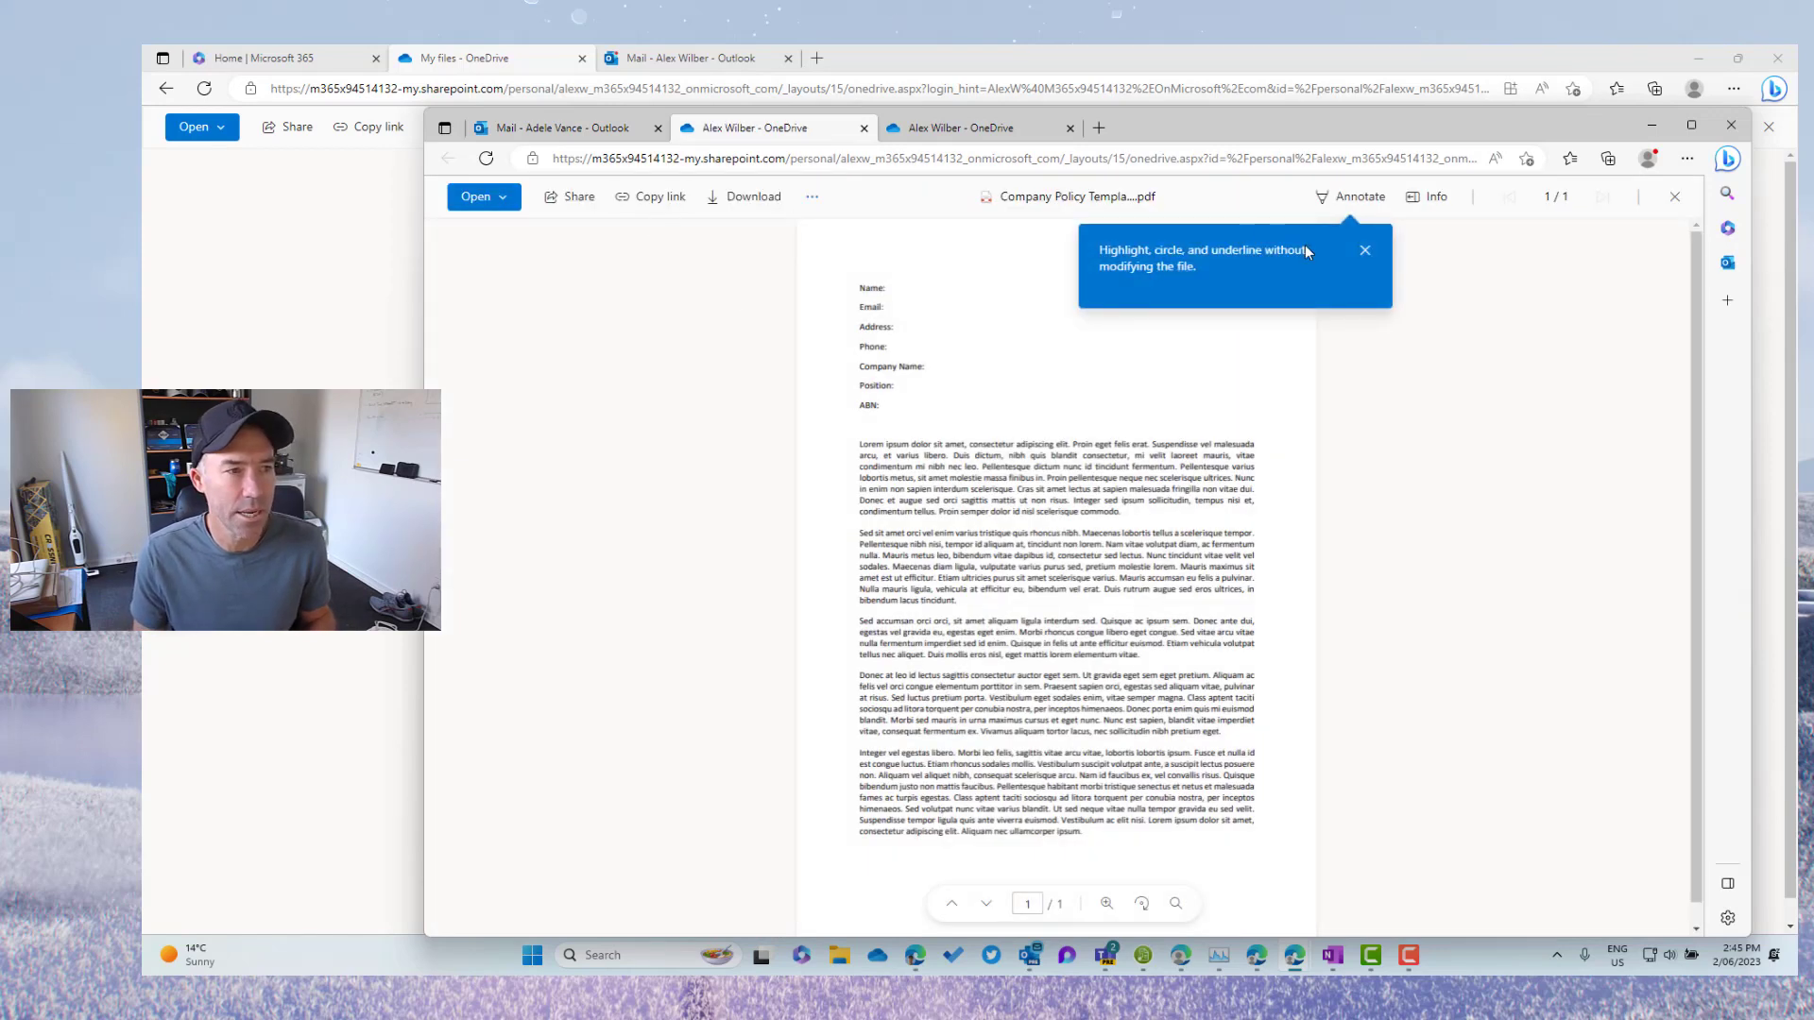
{"action": "left_click", "coordinate": [1365, 251]}
{"action": "left_click", "coordinate": [1350, 197]}
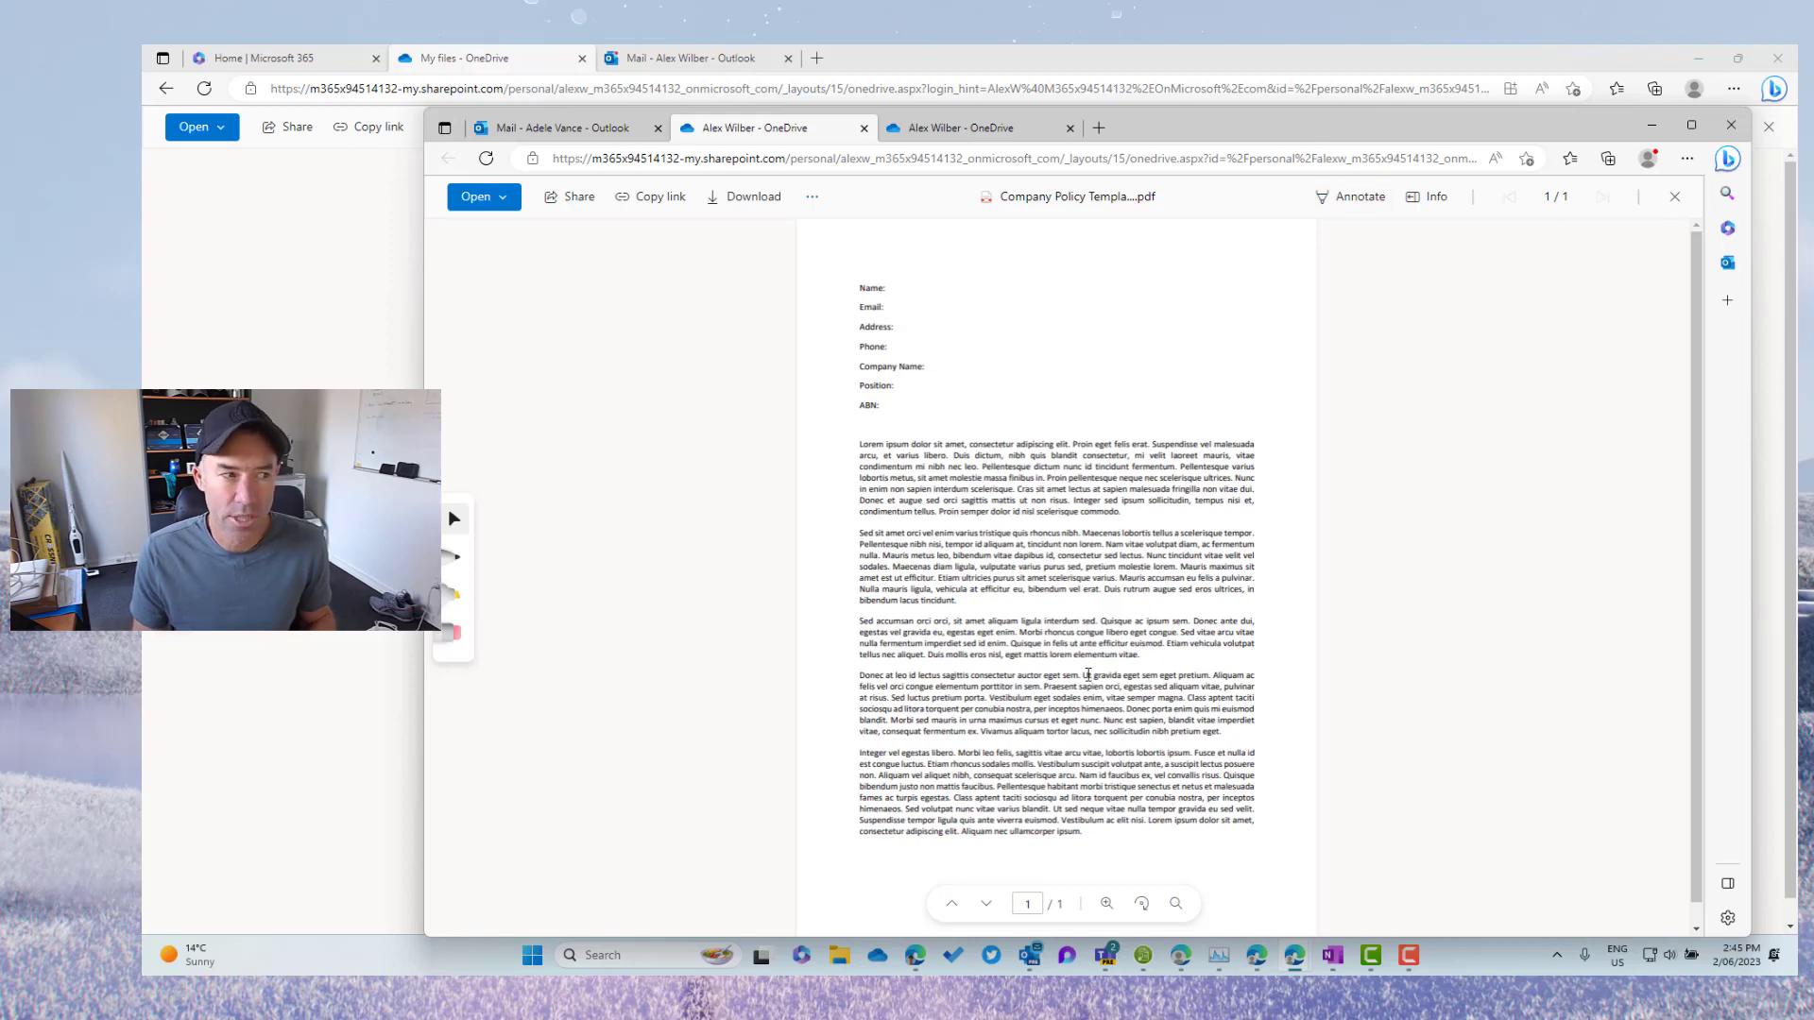
{"action": "left_click_drag", "start_coordinate": [1192, 128], "coordinate": [1813, 127]}
Step: Circle the Name-to-ABN form fields in ink, close the PDF, and recentre the recipient's viewer
{"action": "left_click", "coordinate": [1442, 151]}
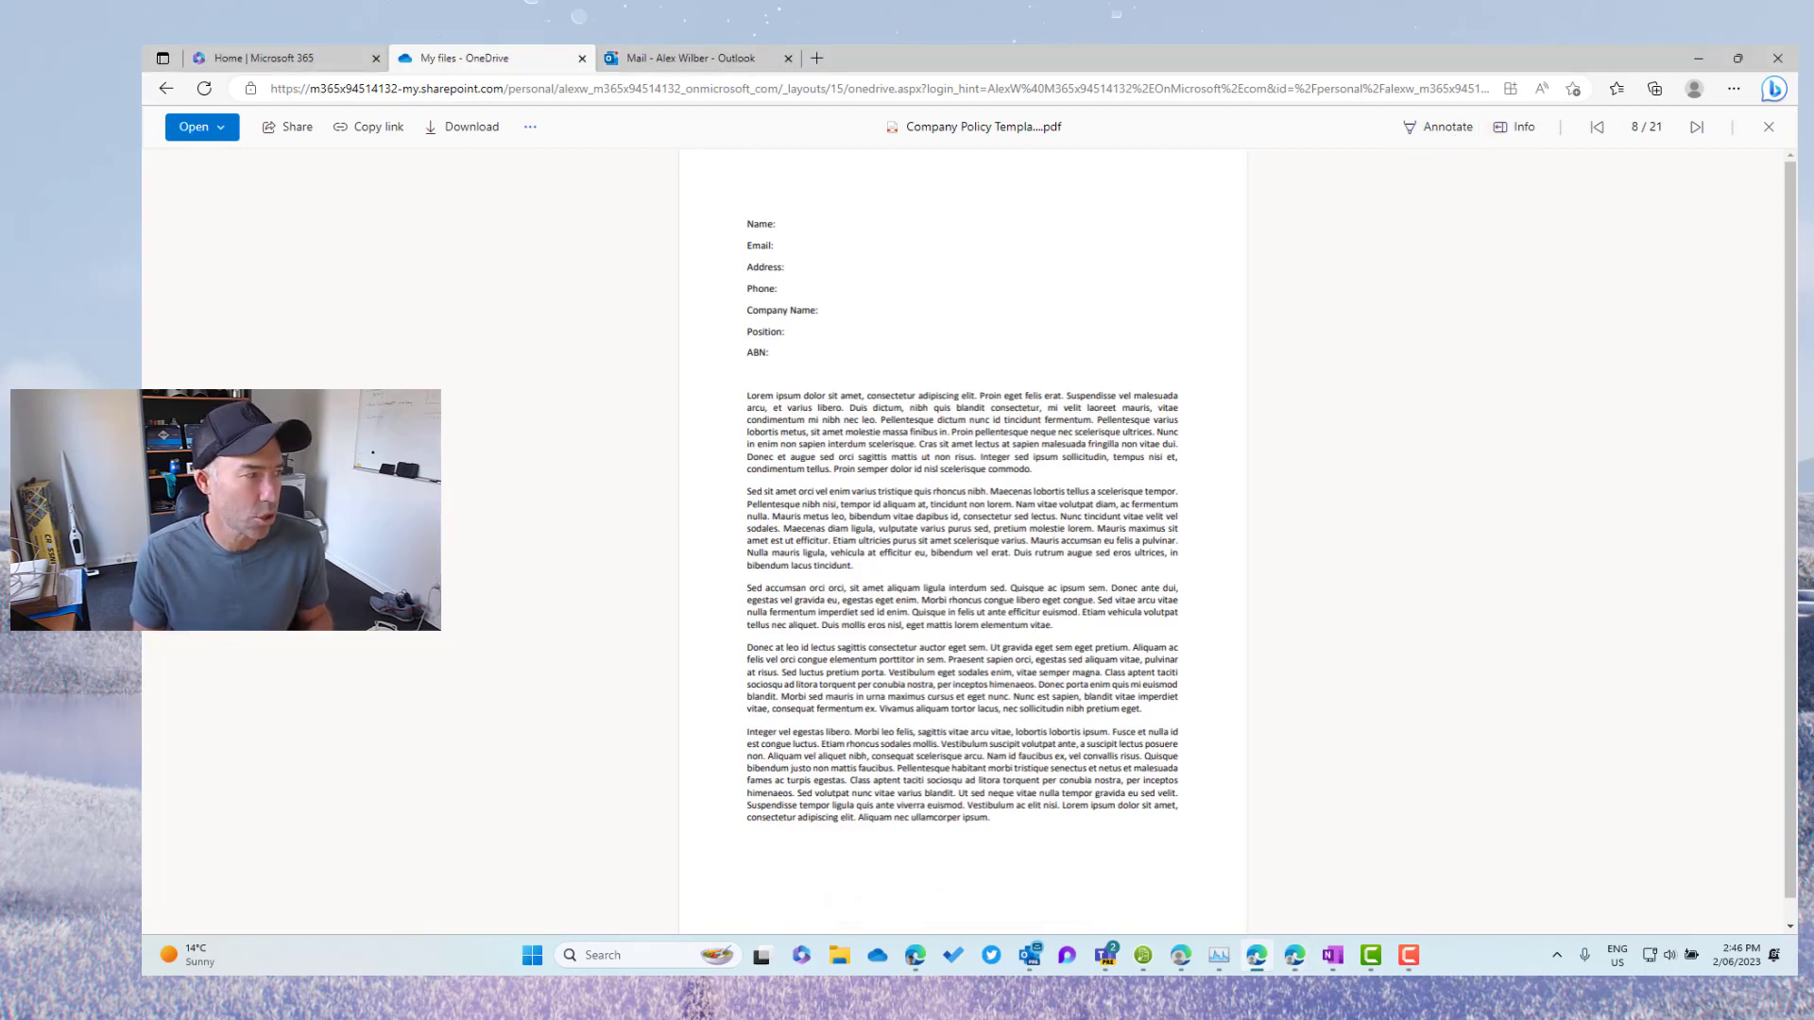
{"action": "mouse_move", "coordinate": [869, 199]}
{"action": "left_mouse_down"}
{"action": "mouse_move", "coordinate": [705, 245]}
{"action": "mouse_move", "coordinate": [950, 255]}
{"action": "mouse_move", "coordinate": [830, 166]}
{"action": "mouse_move", "coordinate": [818, 193]}
{"action": "left_mouse_up"}
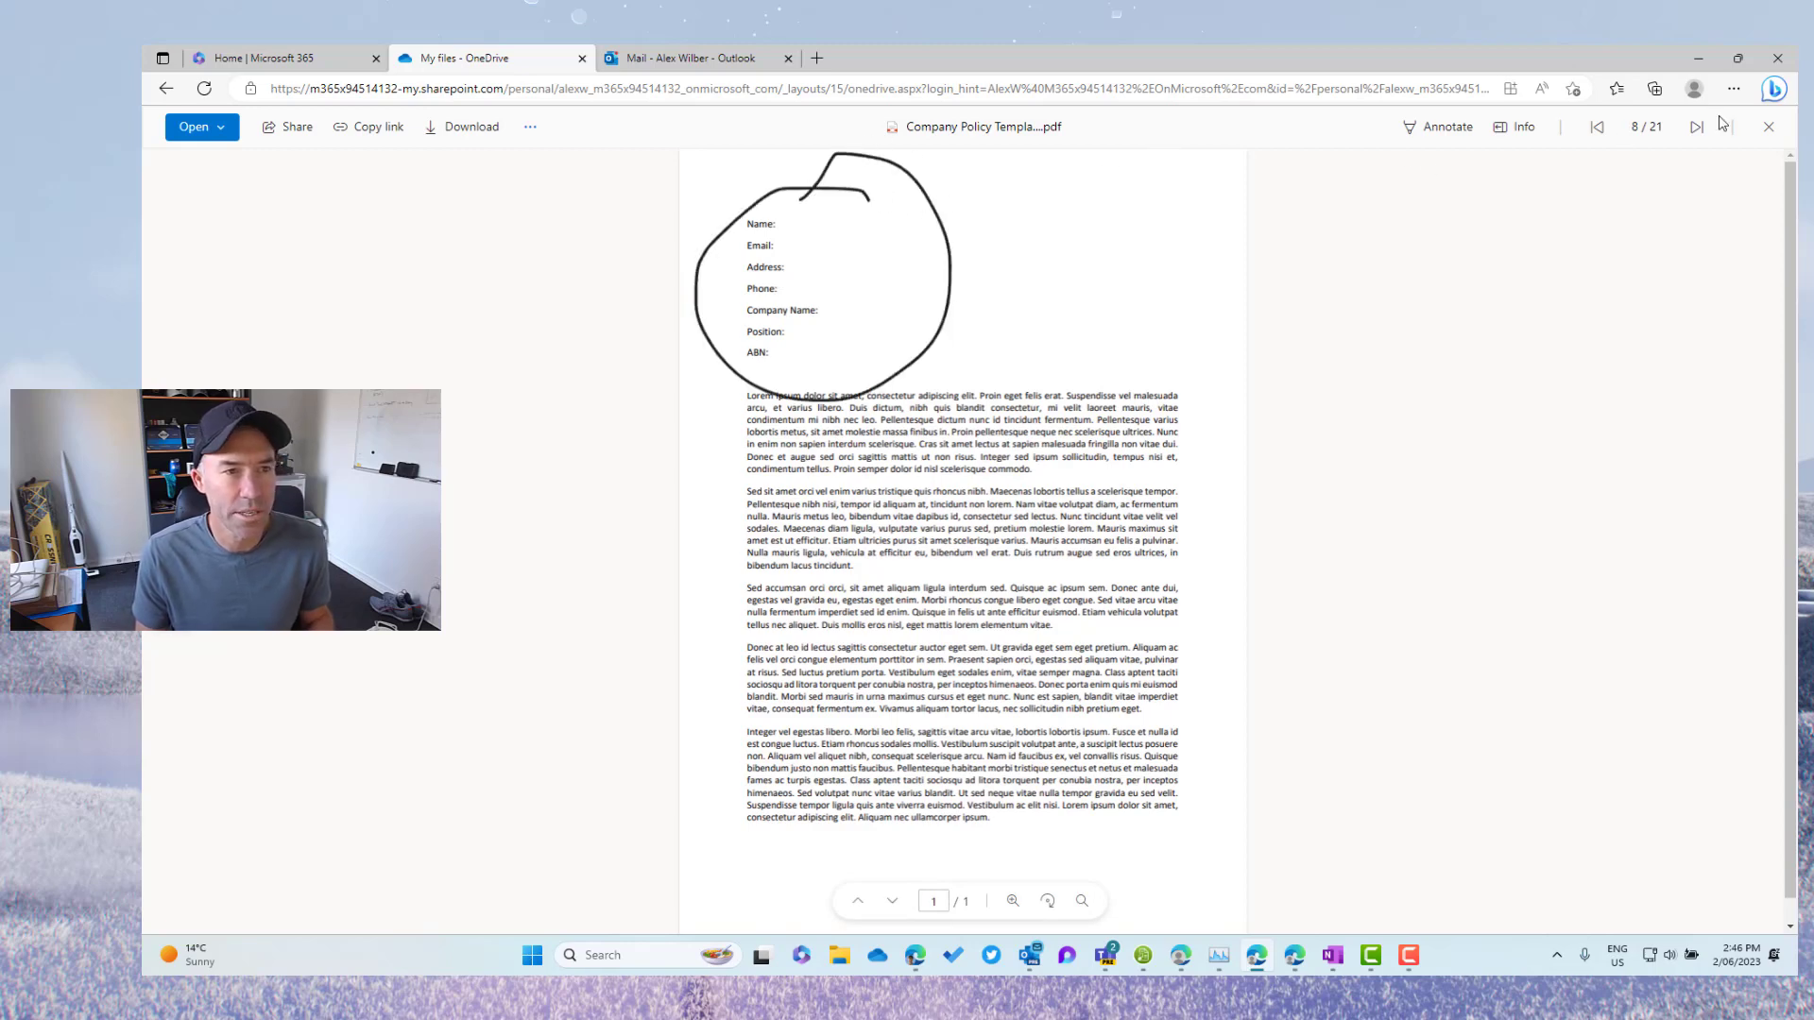
{"action": "left_click", "coordinate": [1769, 126]}
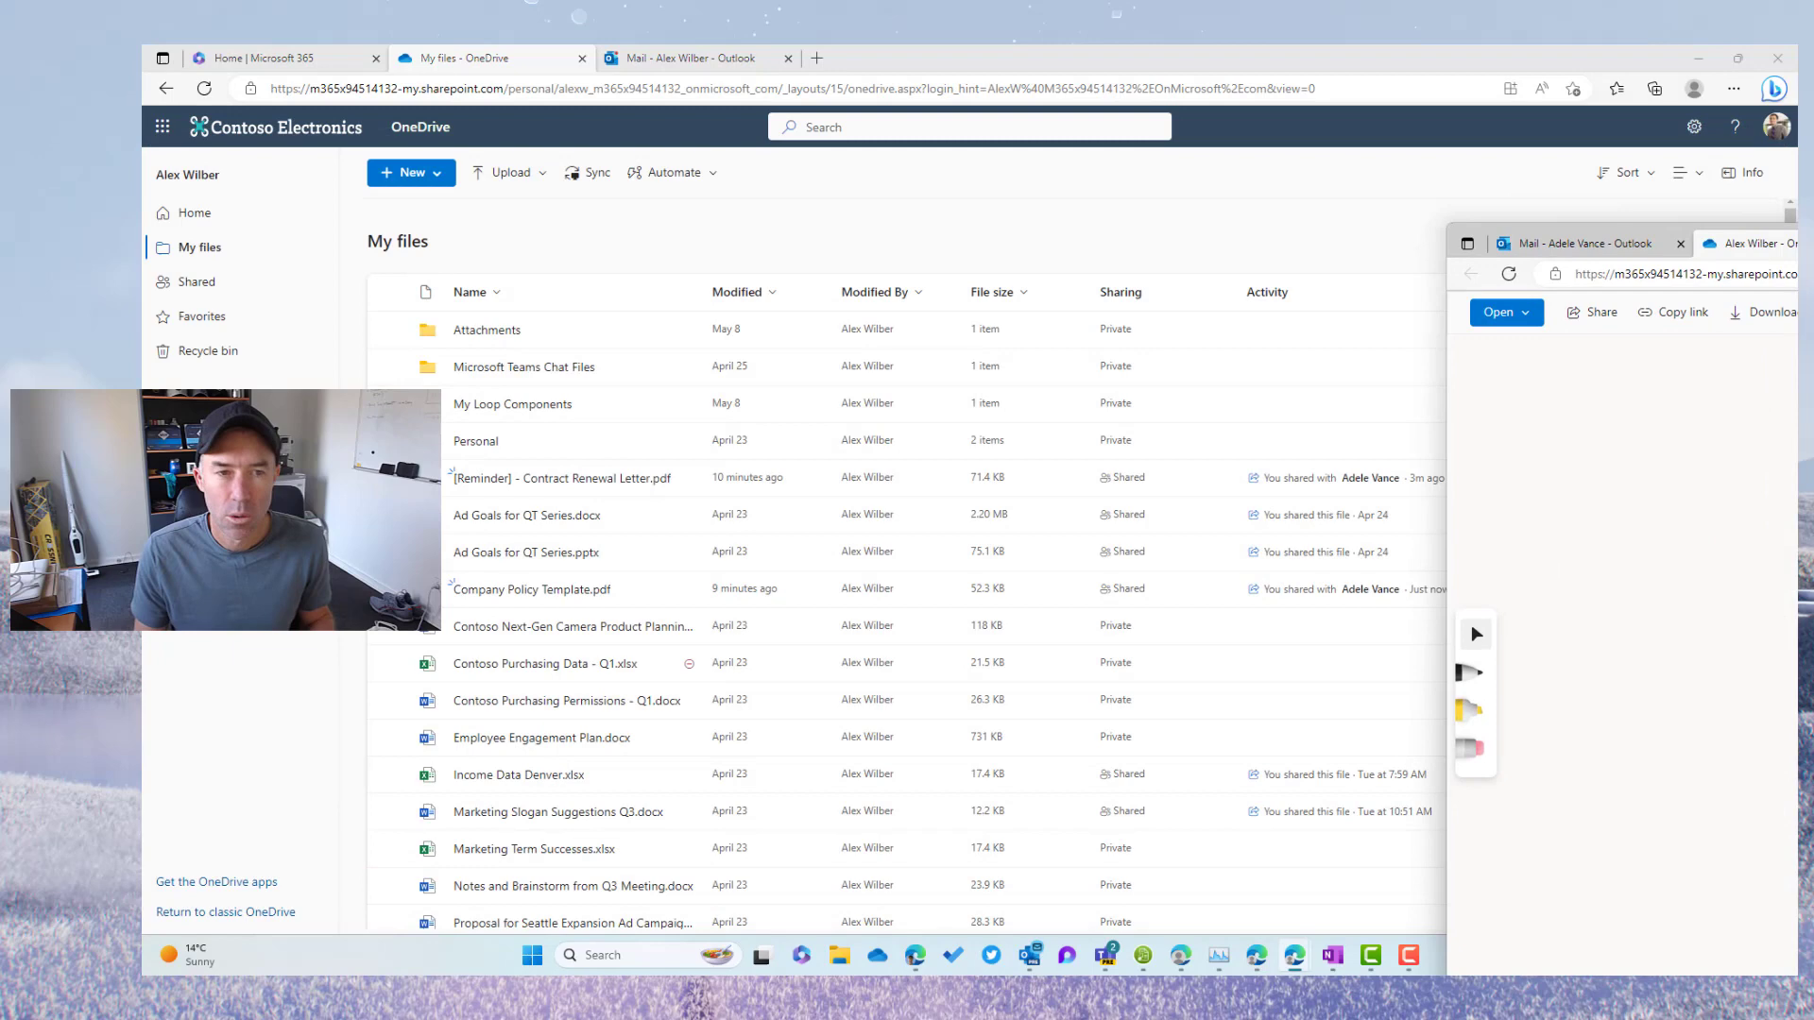
{"action": "left_click_drag", "start_coordinate": [1606, 232], "coordinate": [1103, 171]}
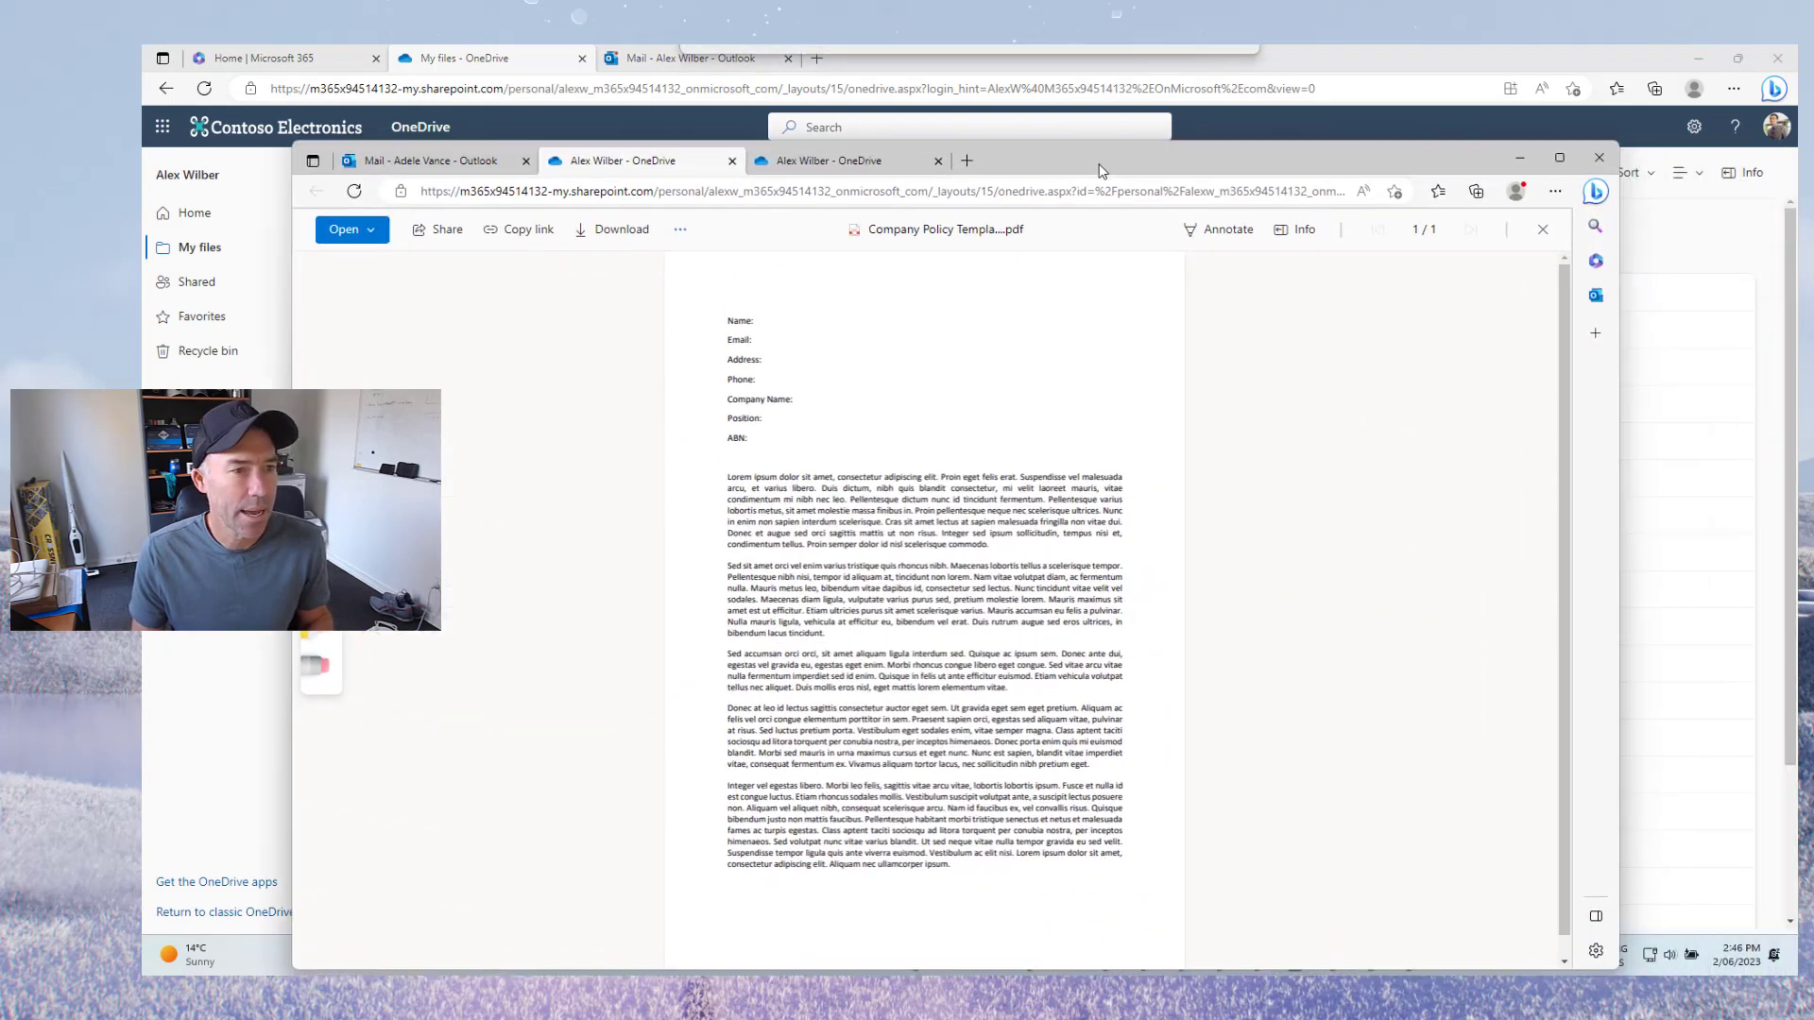
Step: As the recipient, reopen the template from the email and highlight the second paragraph in yellow
{"action": "left_click", "coordinate": [1542, 230]}
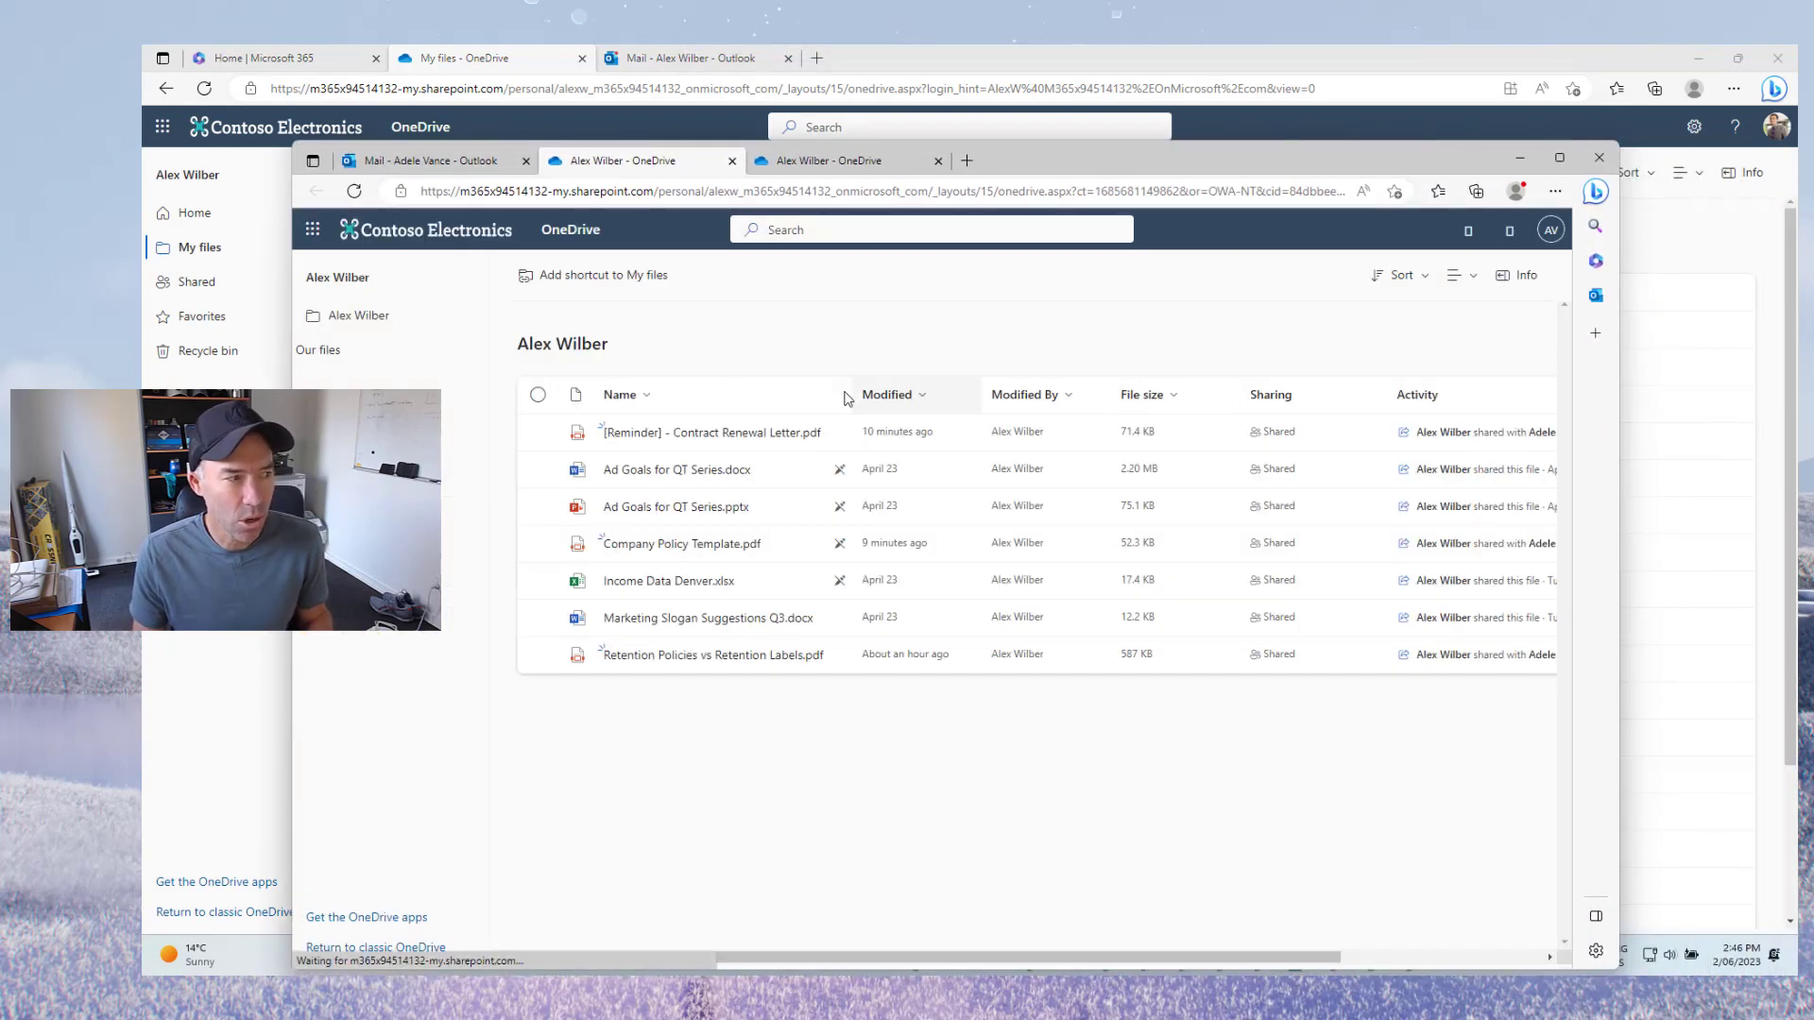
{"action": "left_click", "coordinate": [442, 169]}
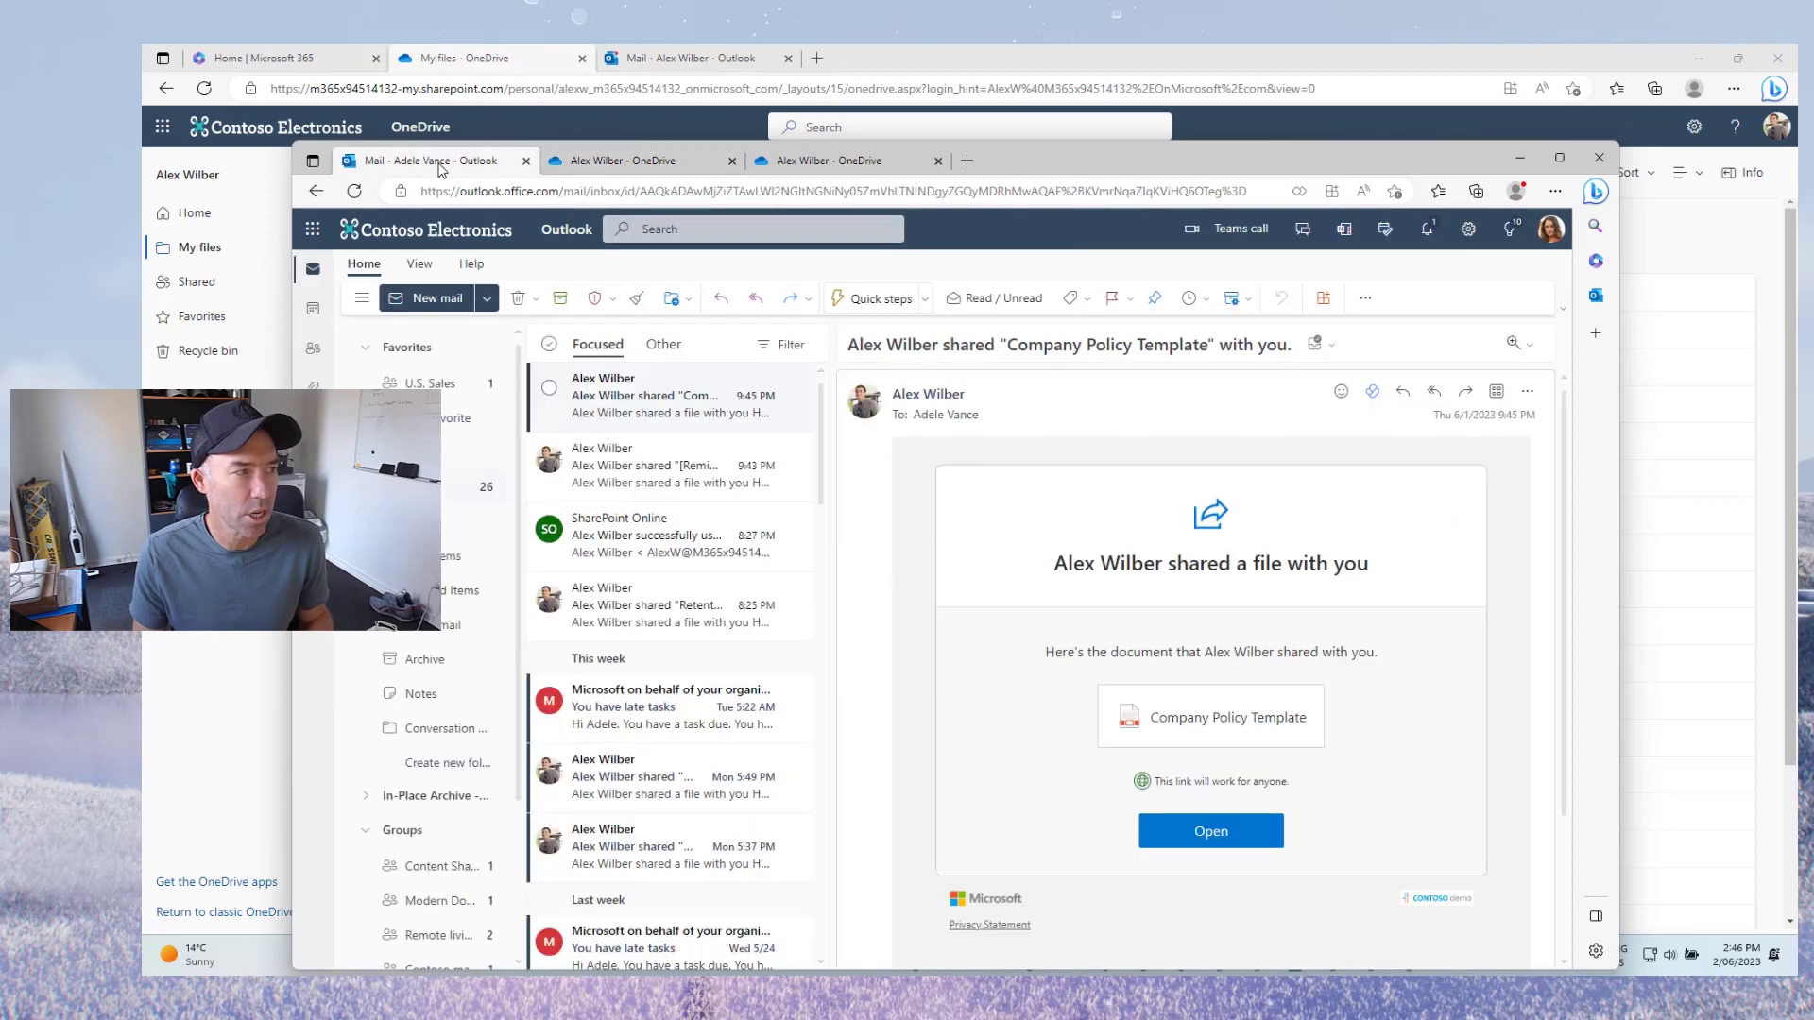
{"action": "left_click", "coordinate": [1213, 832]}
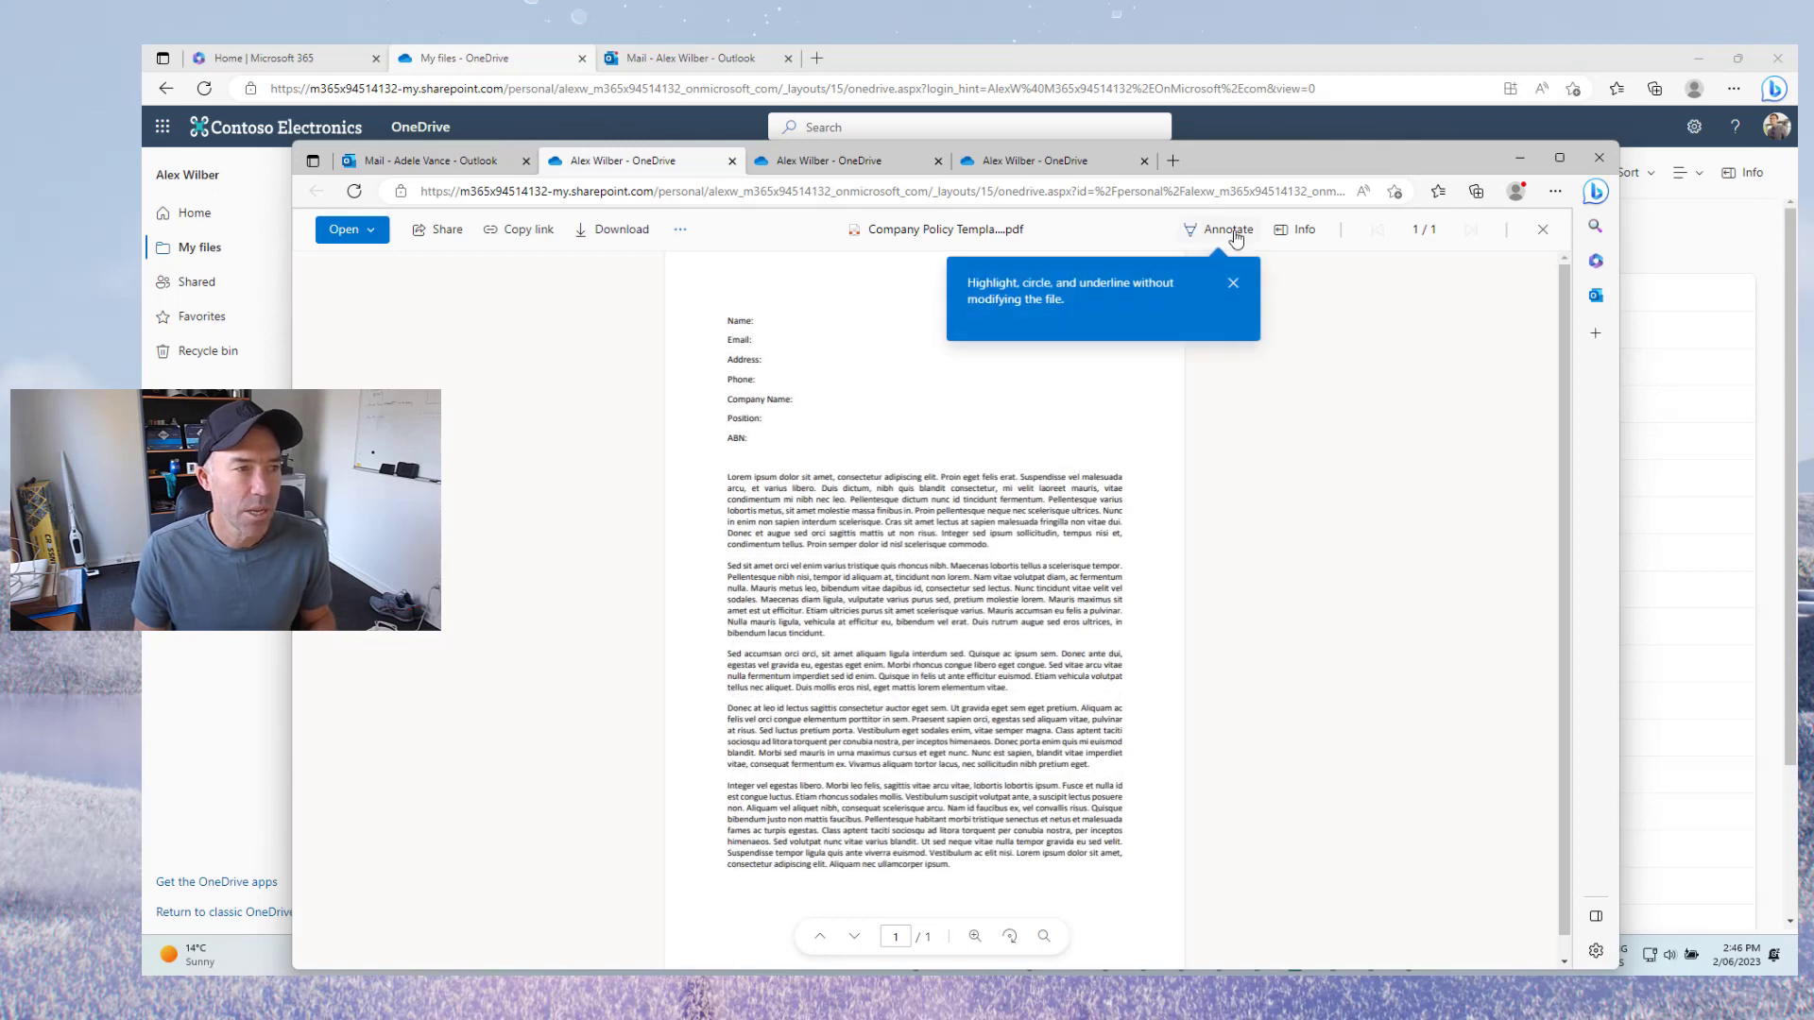
{"action": "left_click", "coordinate": [1232, 231]}
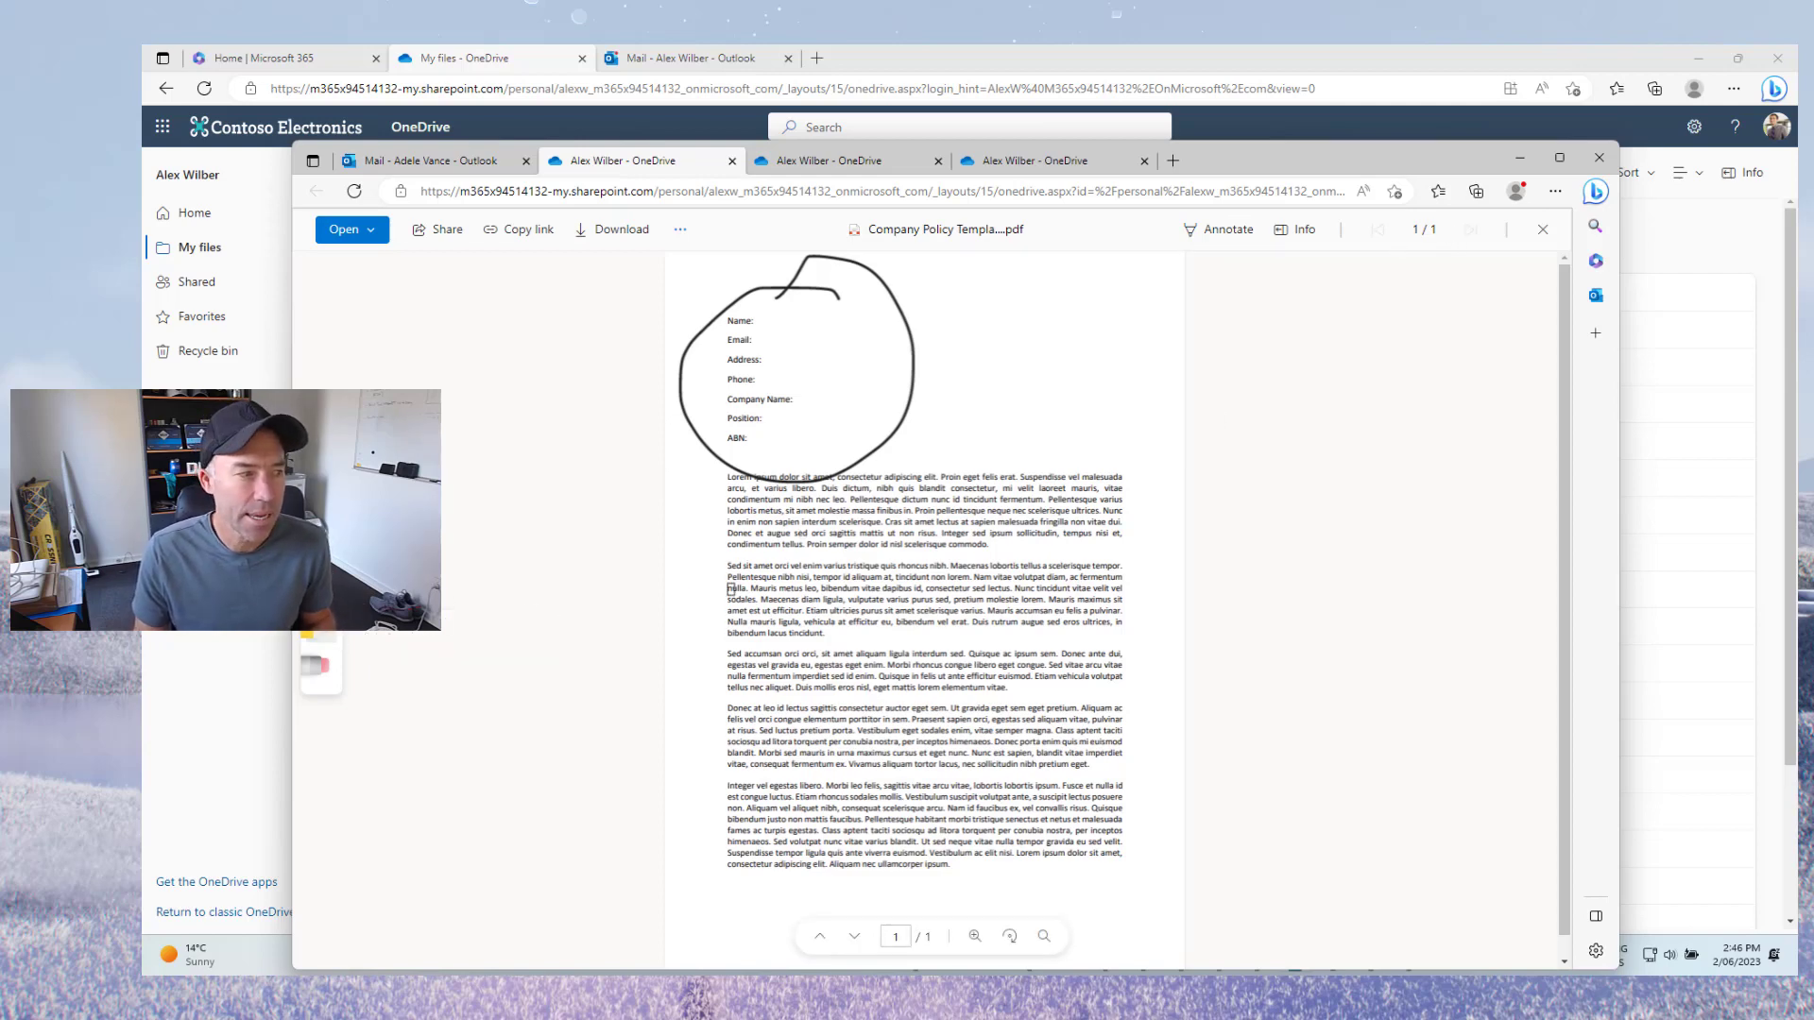
{"action": "mouse_move", "coordinate": [725, 594]}
{"action": "left_mouse_down"}
{"action": "mouse_move", "coordinate": [903, 591]}
{"action": "mouse_move", "coordinate": [723, 631]}
{"action": "mouse_move", "coordinate": [860, 639]}
{"action": "mouse_move", "coordinate": [896, 577]}
{"action": "mouse_move", "coordinate": [1087, 567]}
{"action": "mouse_move", "coordinate": [1049, 629]}
{"action": "left_mouse_up"}
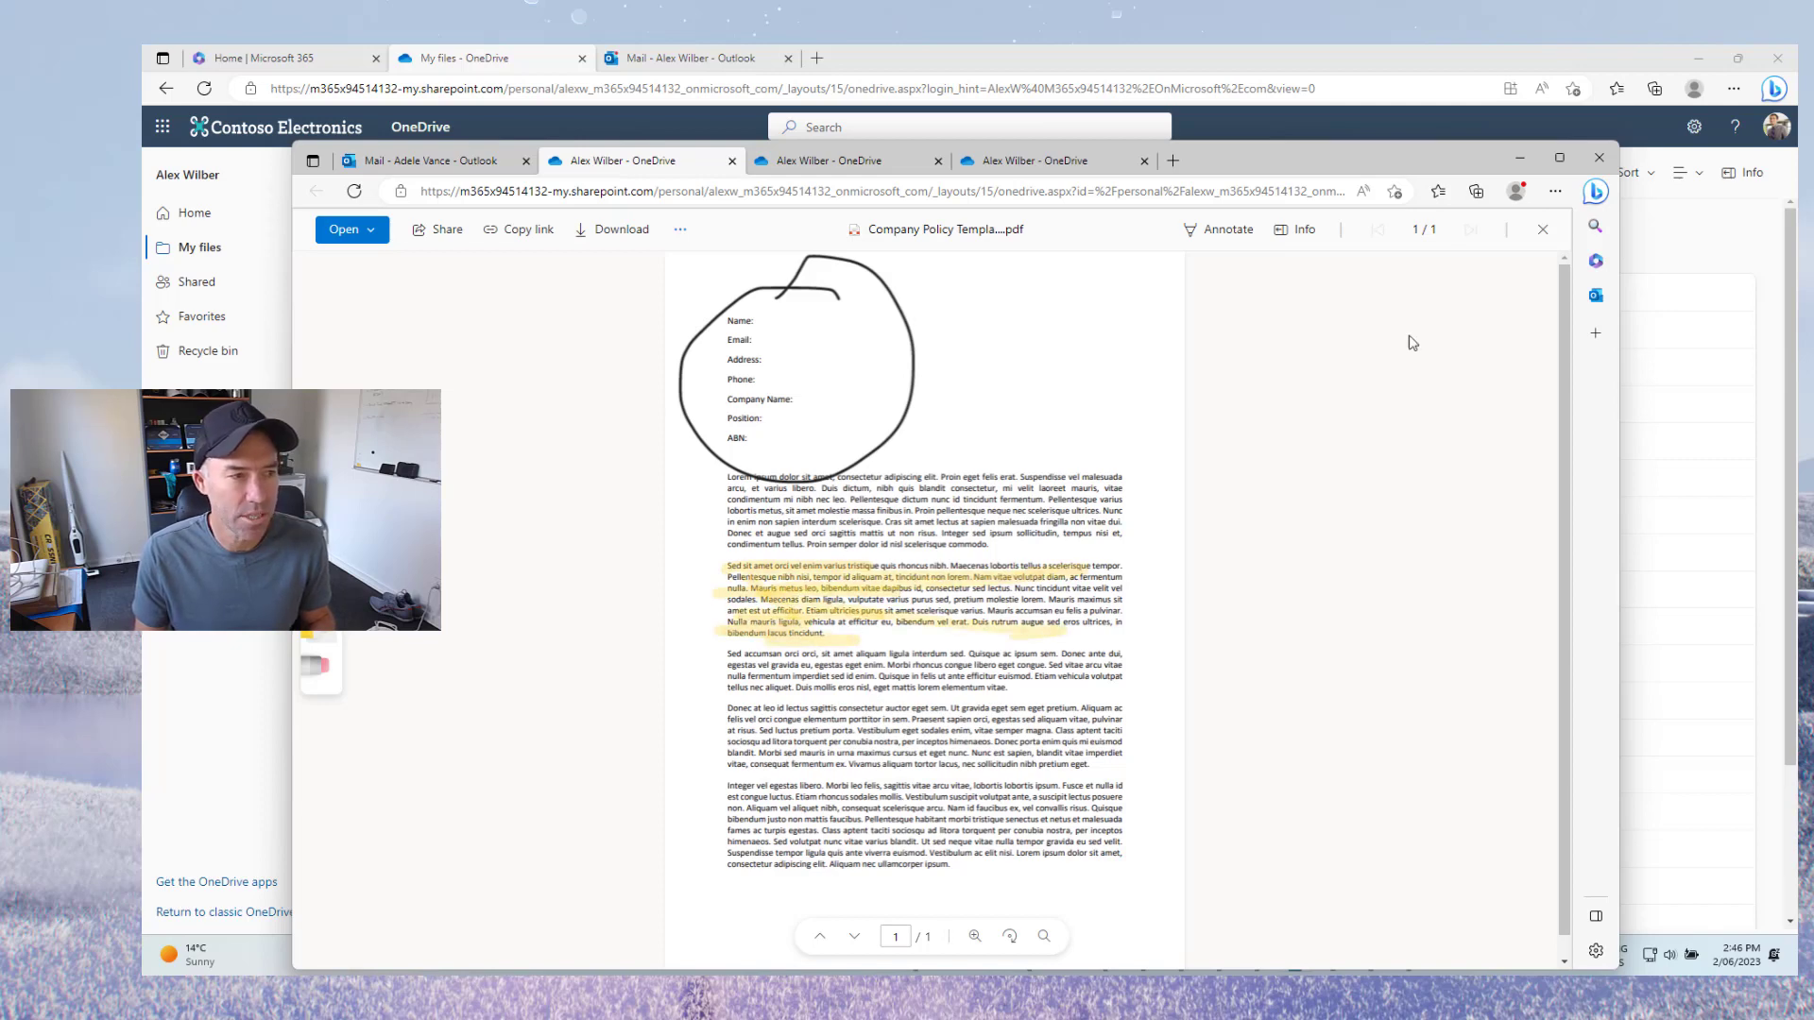
{"action": "left_click", "coordinate": [1542, 231]}
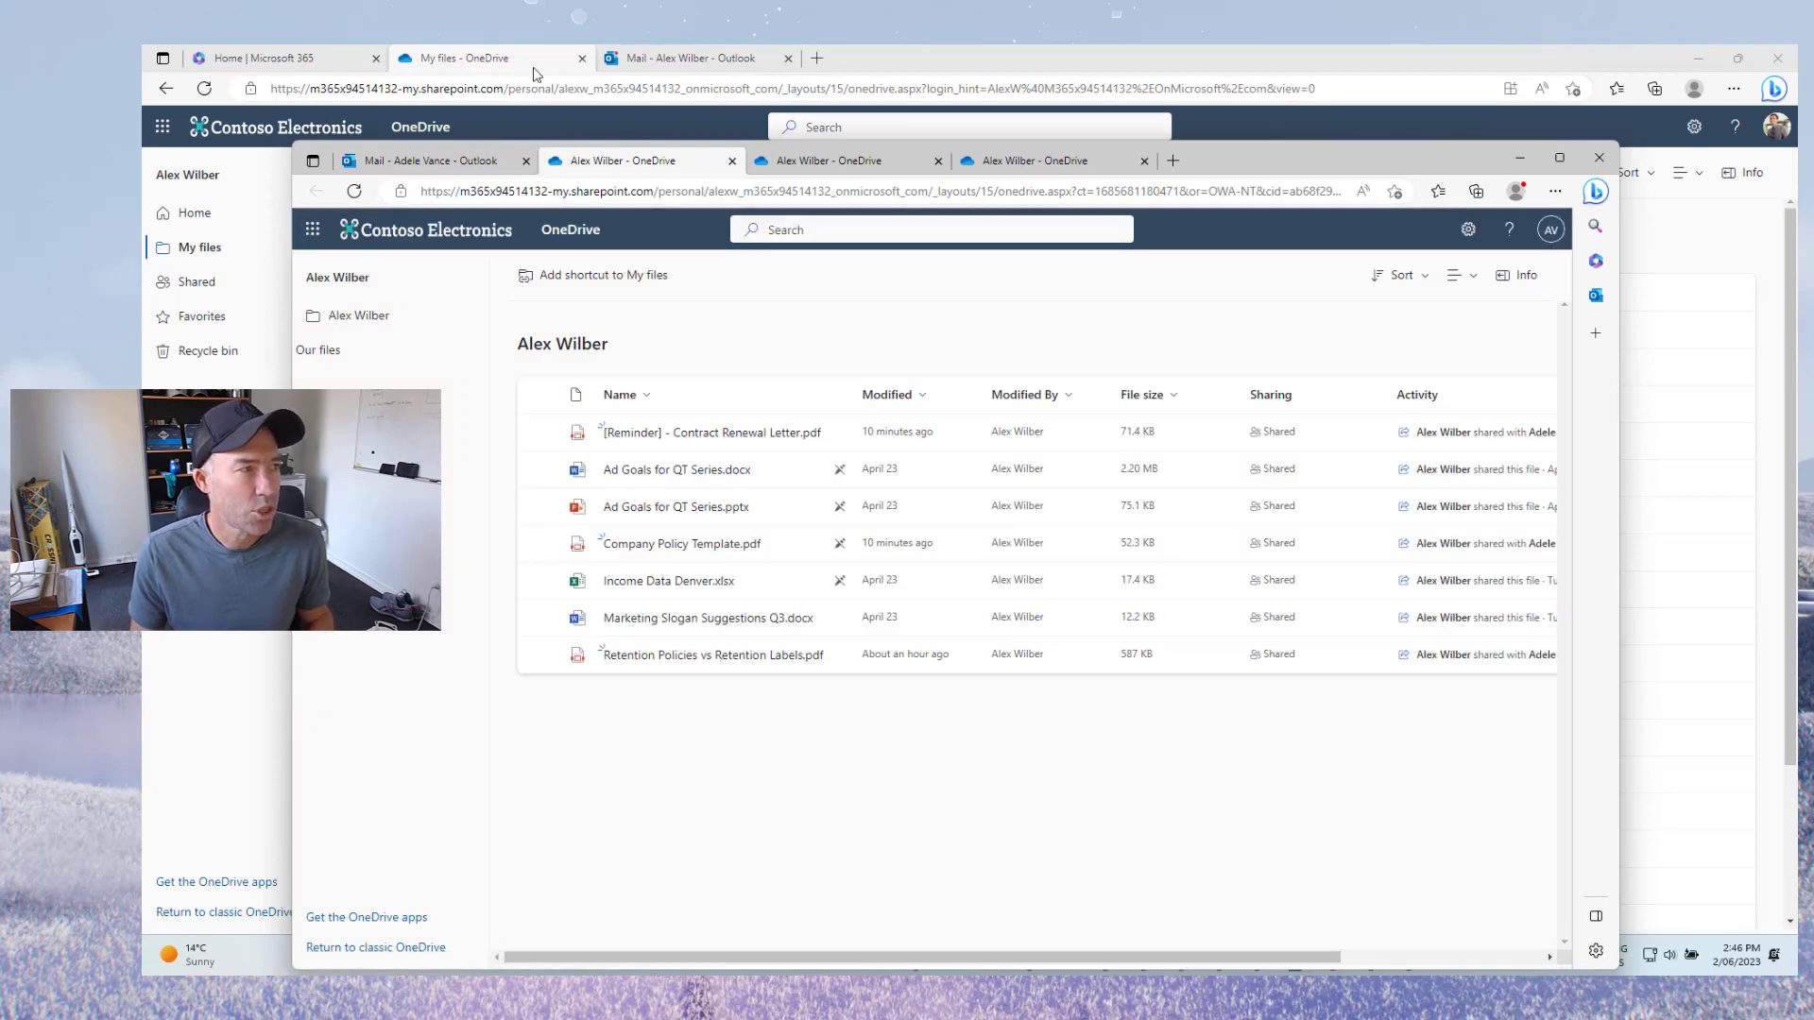
Step: Refresh the owner's My files and reopen Company Policy Template.pdf with its ink circle and yellow highlights showing
{"action": "left_click", "coordinate": [535, 74]}
{"action": "left_click", "coordinate": [205, 88]}
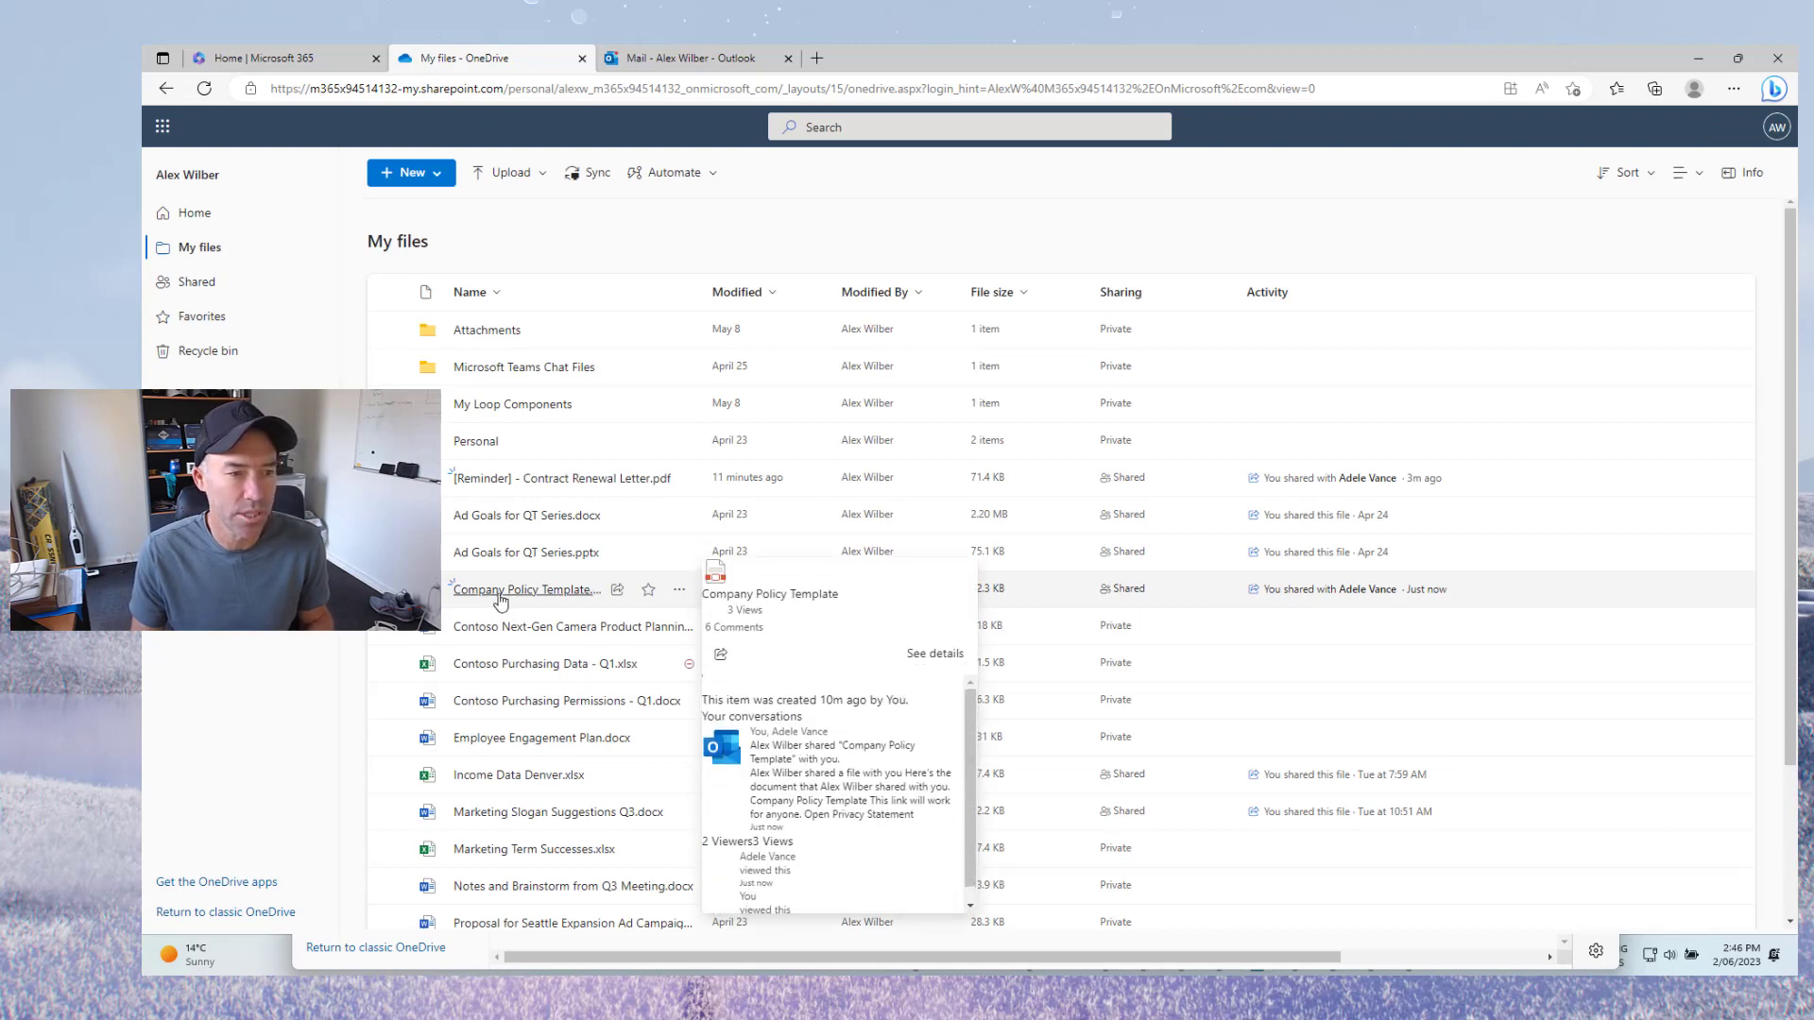
{"action": "left_click", "coordinate": [496, 595]}
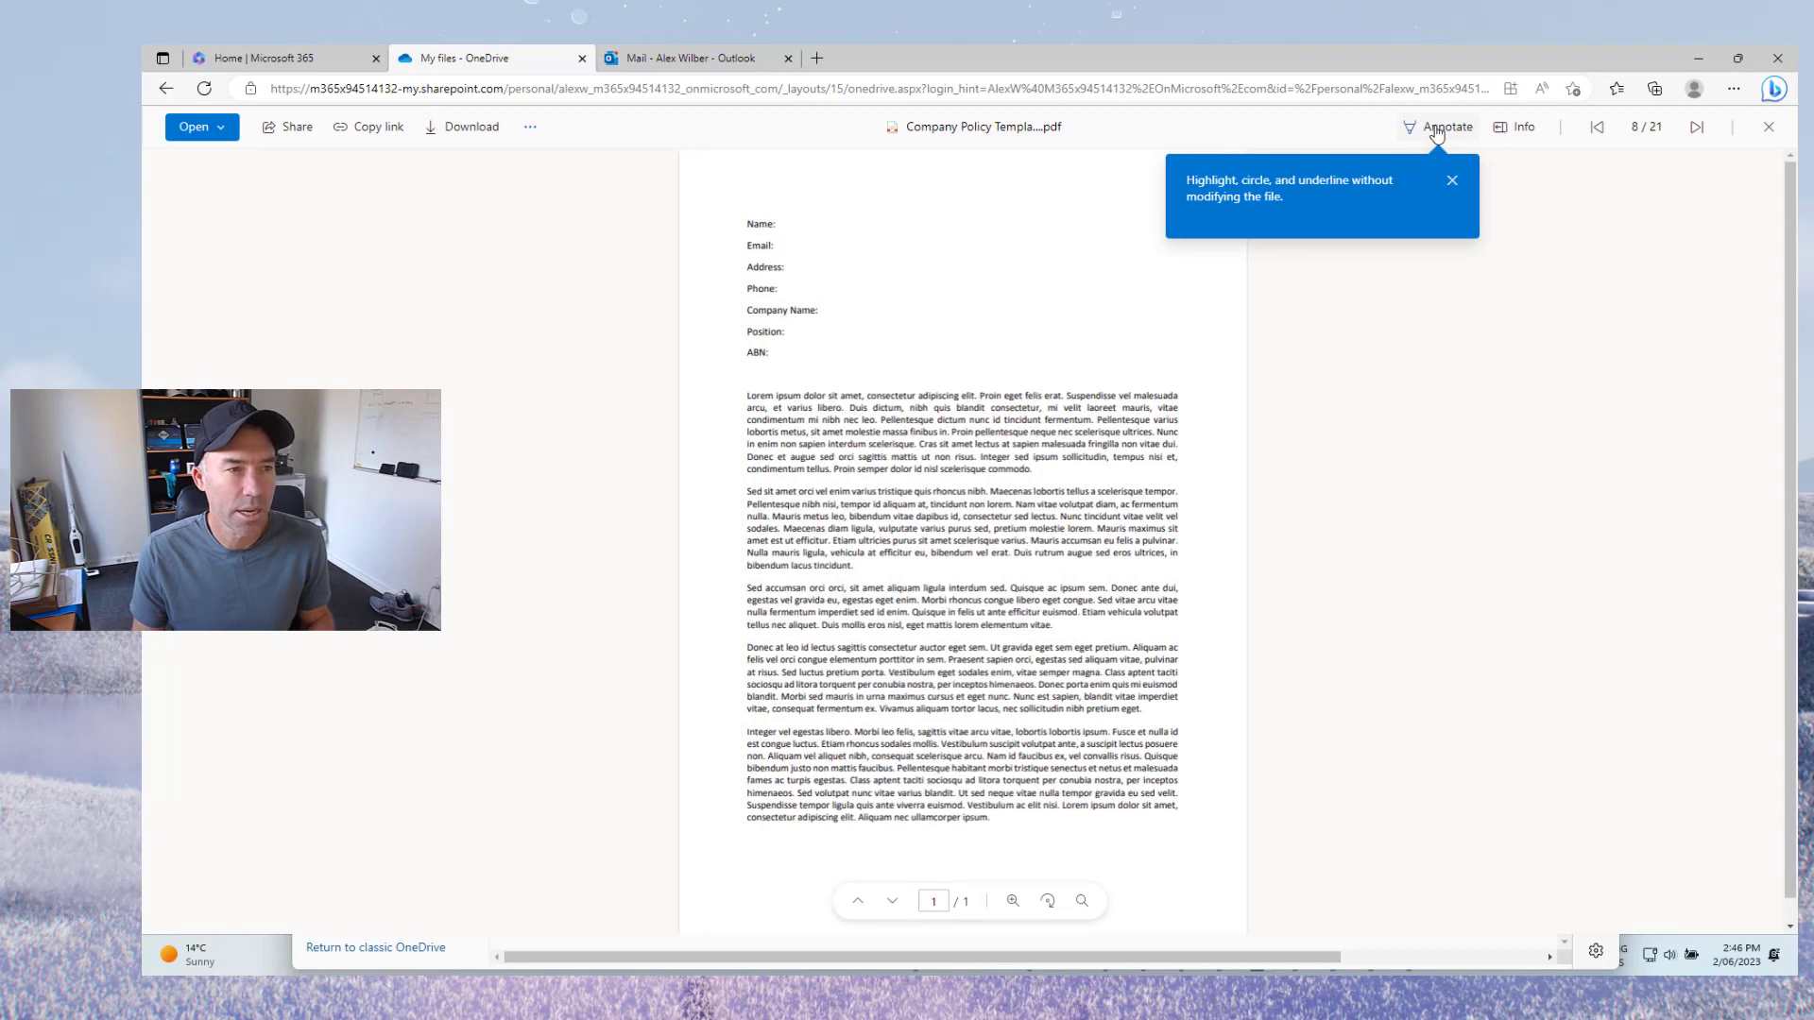
{"action": "left_click", "coordinate": [1436, 133]}
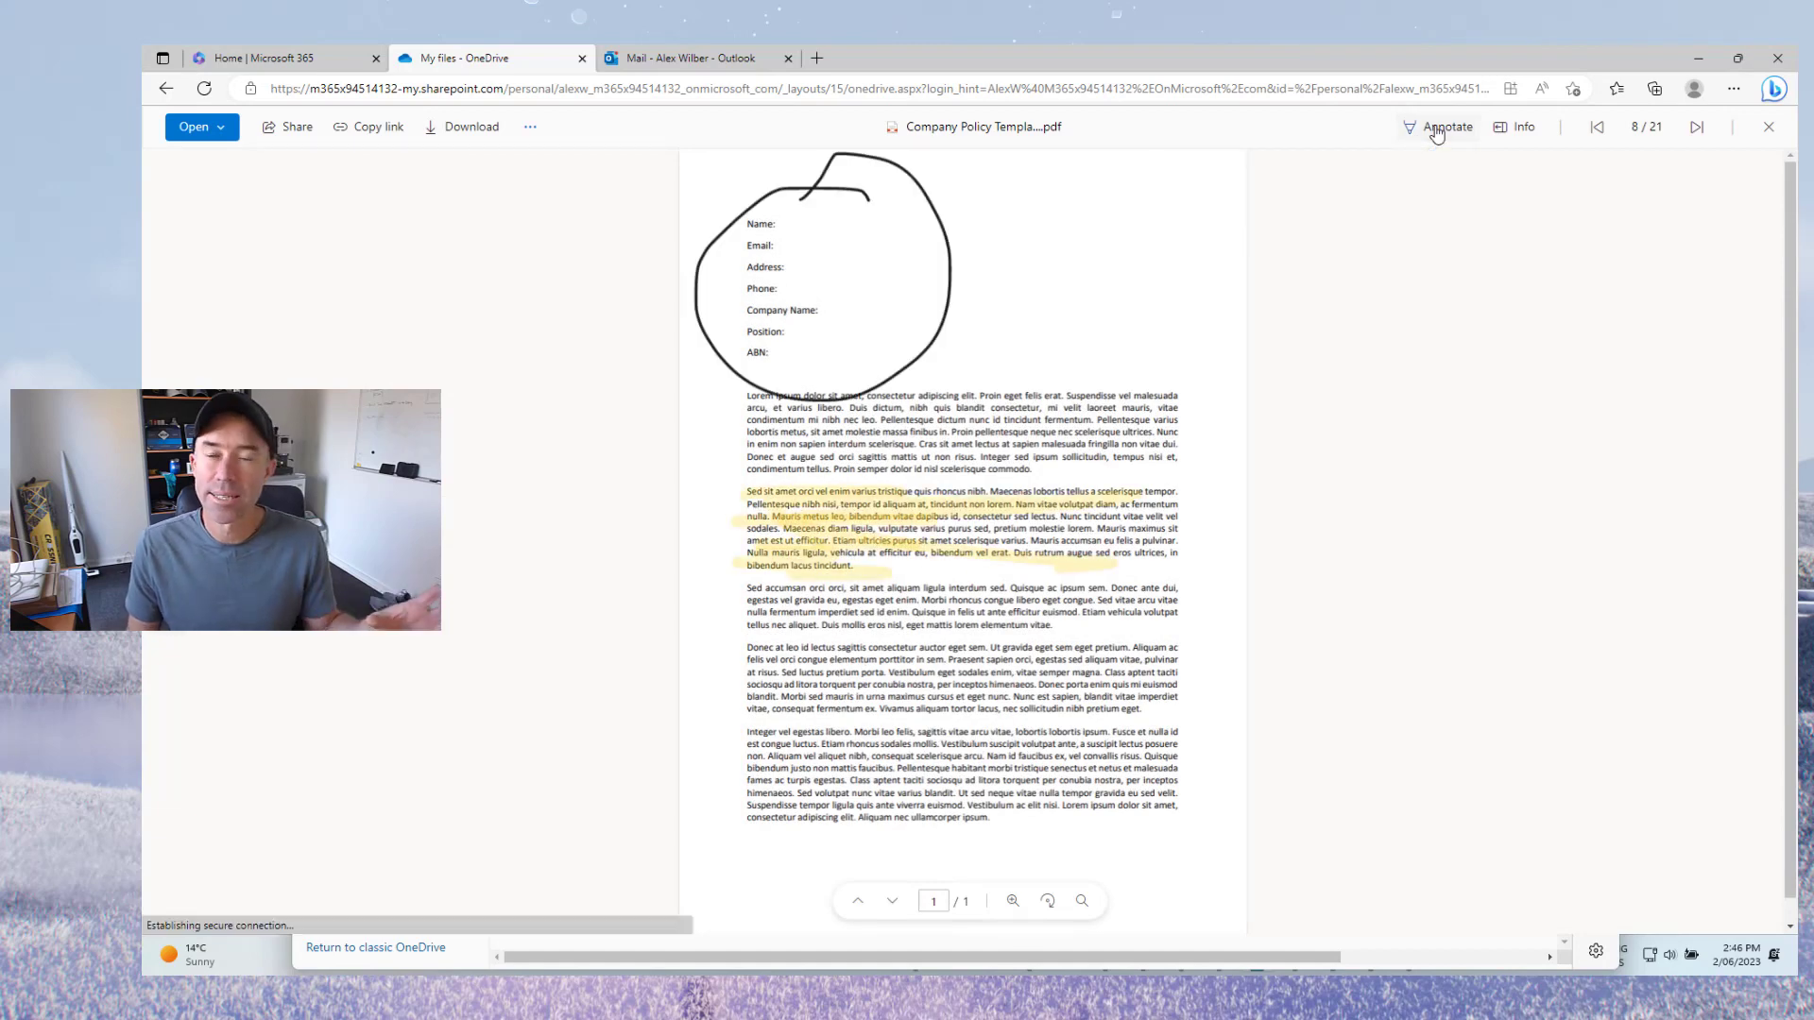